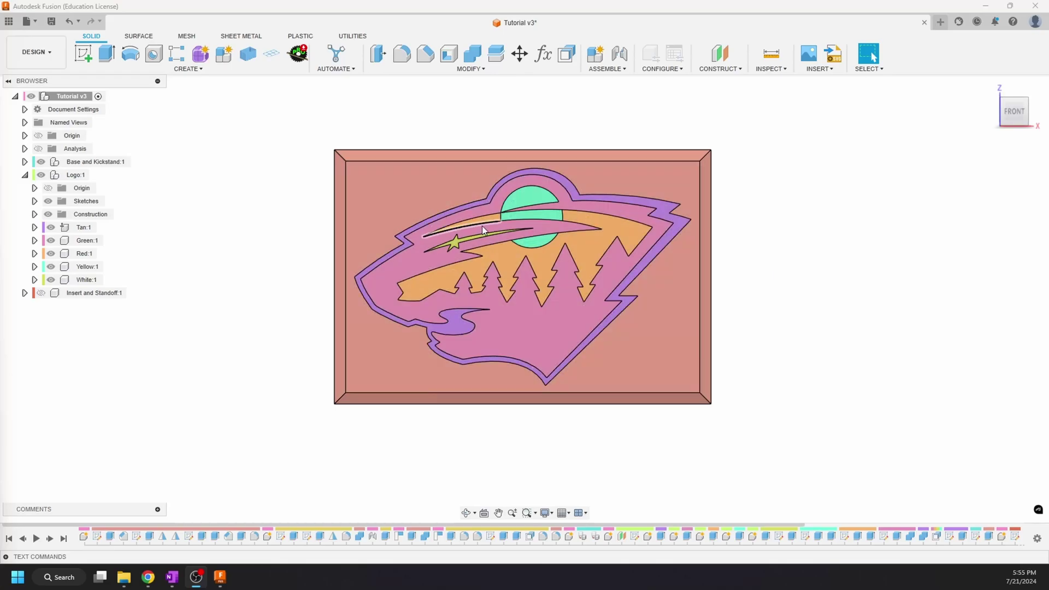
Open the Appearance settings and apply the Dark Green plastic from My Appearances to the logo's Green component.
shift+middle_drag(616, 306, 544, 314)
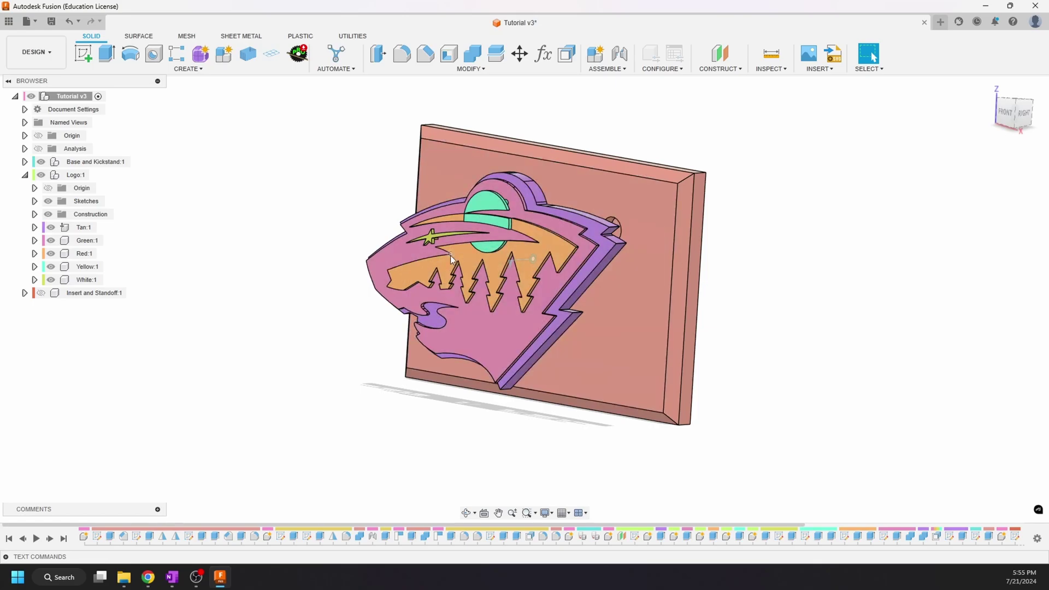
key(a)
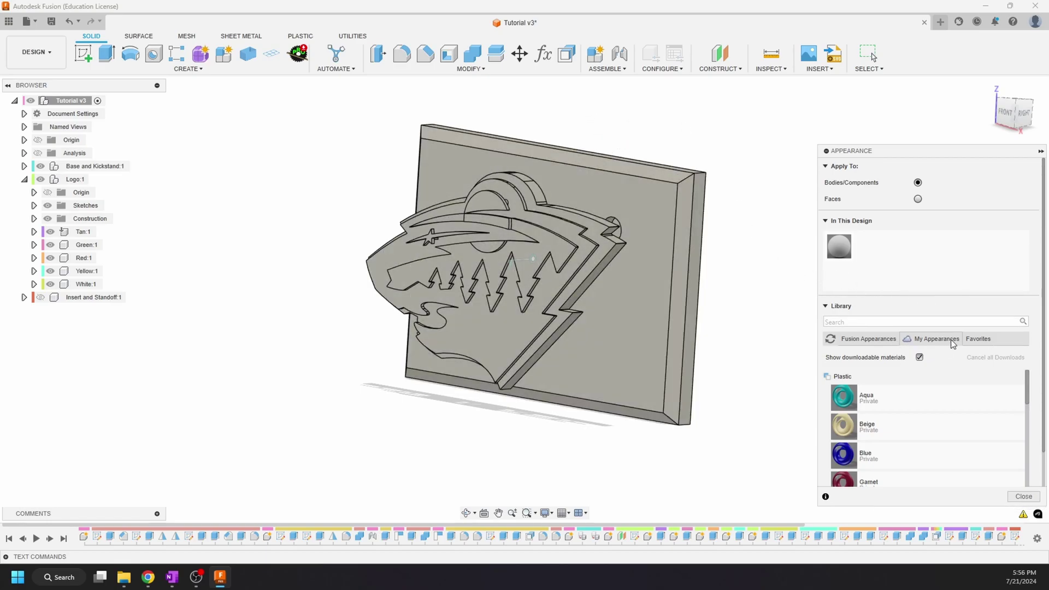
scroll(930, 405, down, 2)
scroll(941, 405, down, 6)
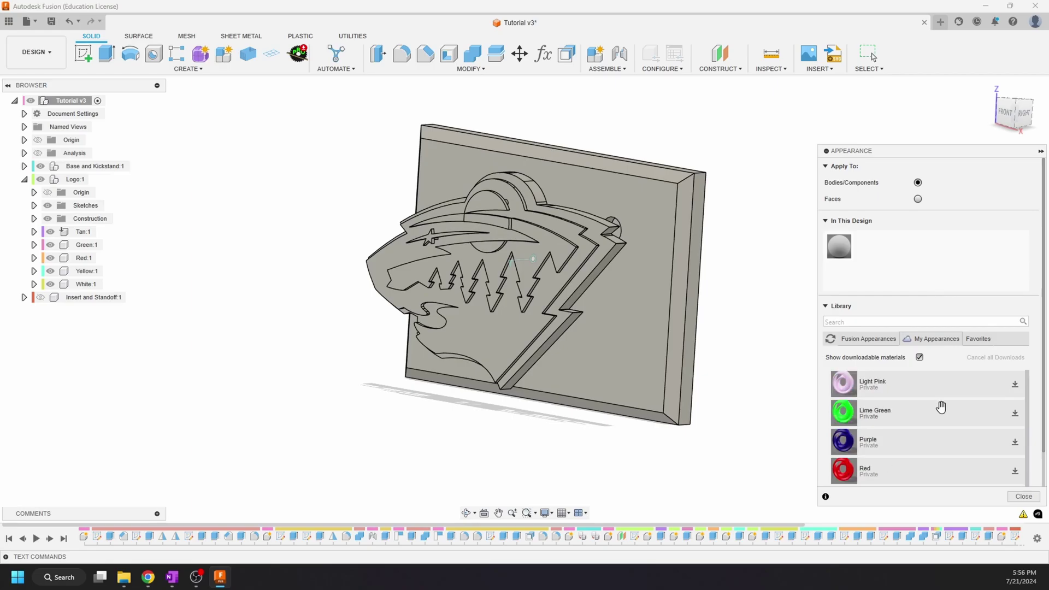
scroll(940, 407, up, 8)
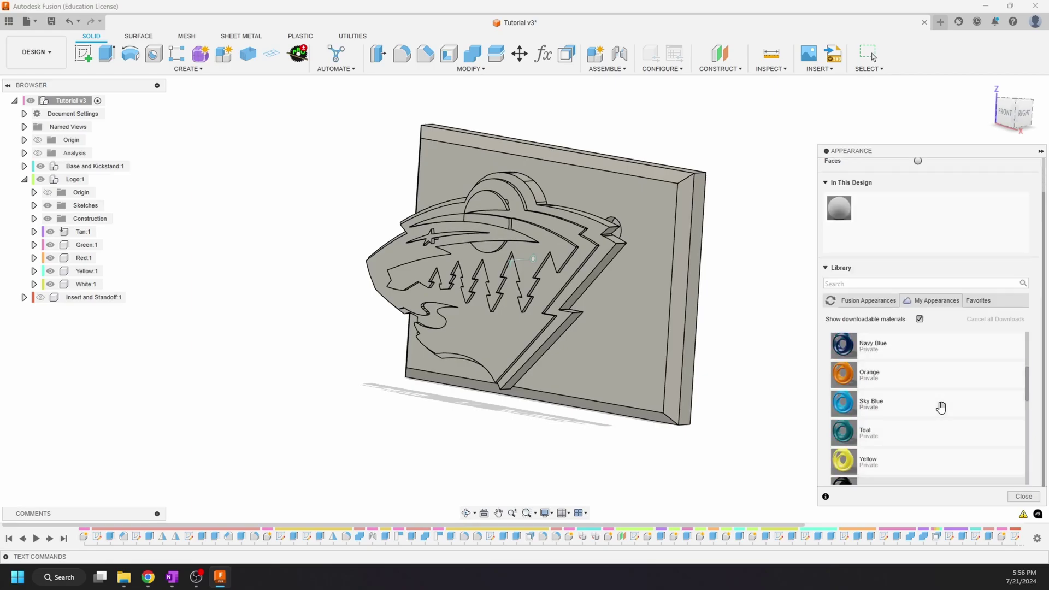
scroll(938, 401, down, 8)
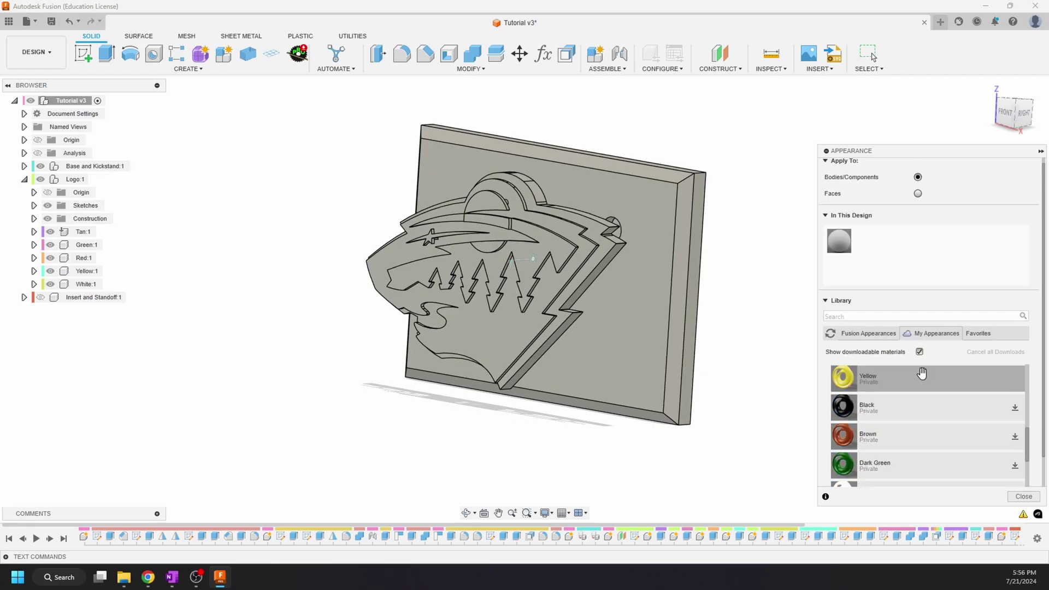
scroll(923, 376, up, 8)
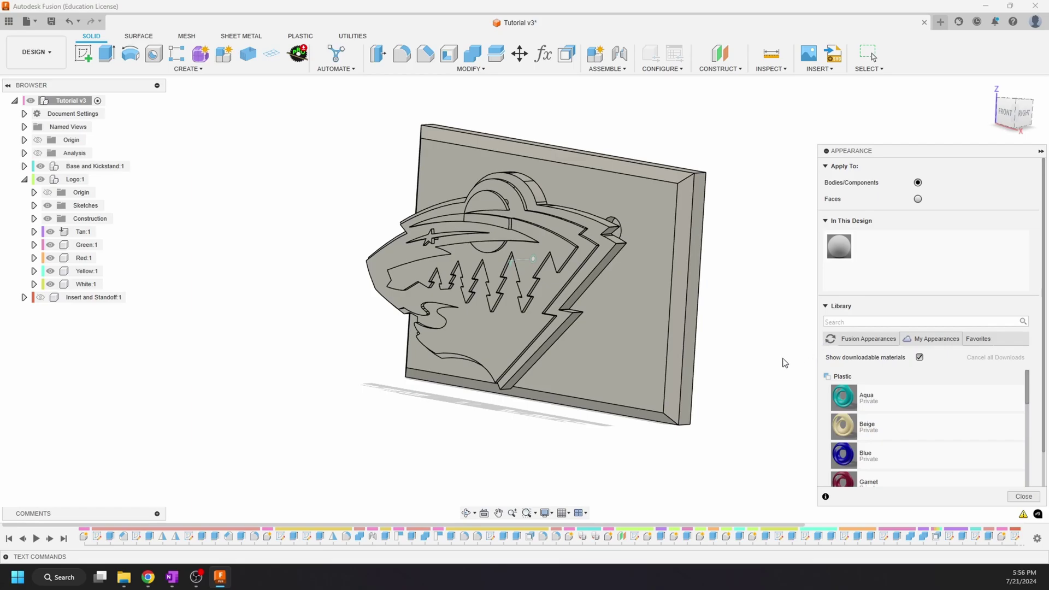
scroll(557, 260, up, 2)
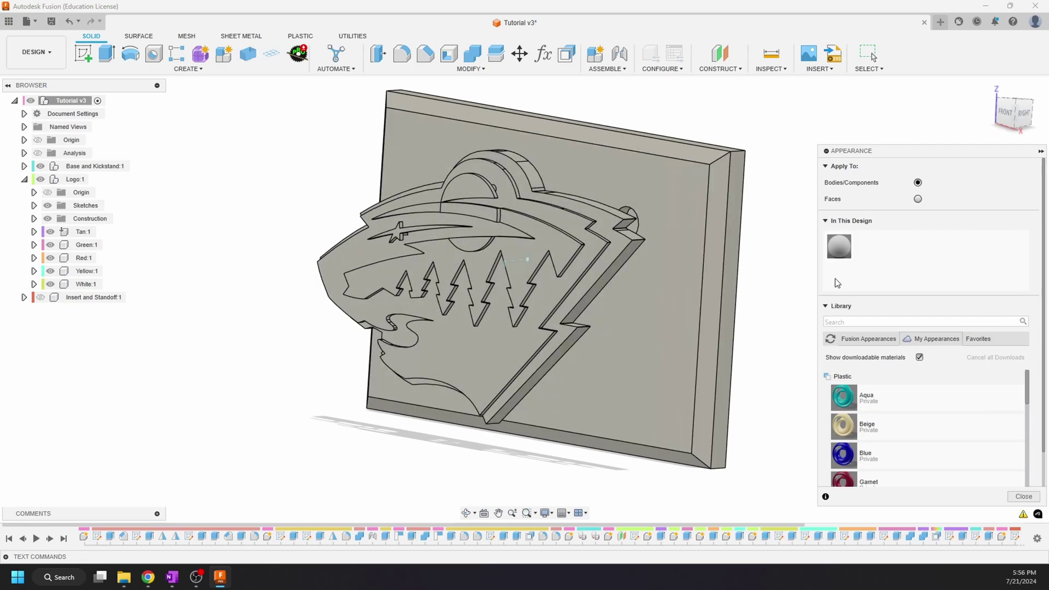
scroll(893, 295, down, 1)
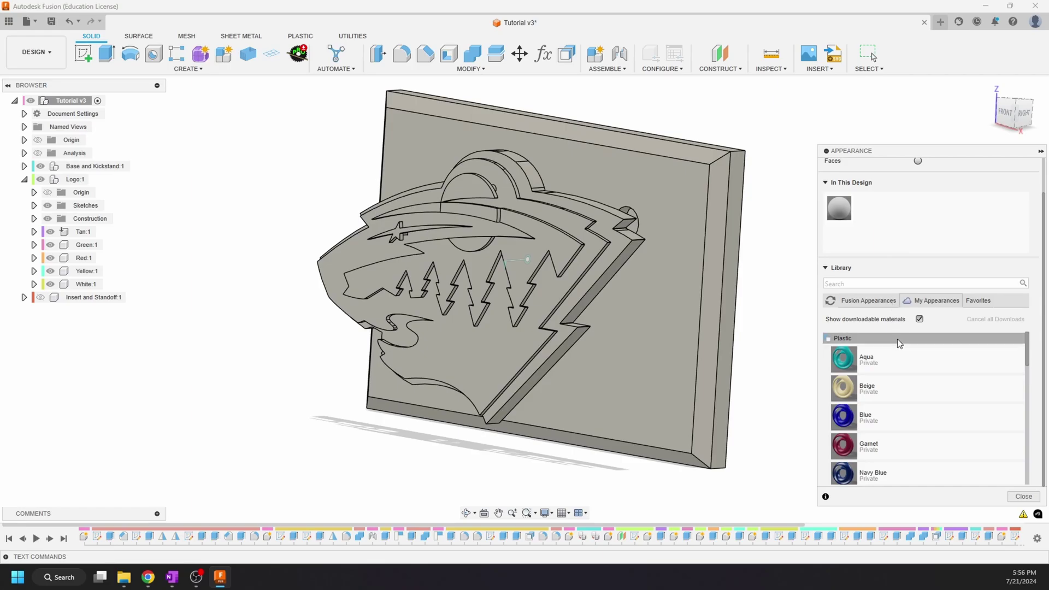
scroll(902, 372, down, 5)
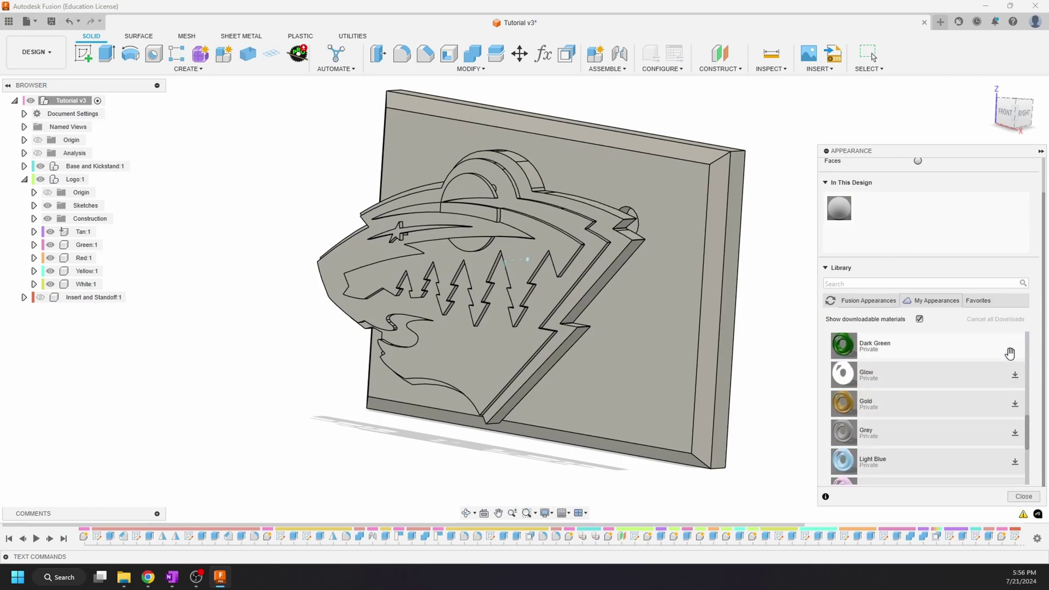
drag(906, 349, 89, 247)
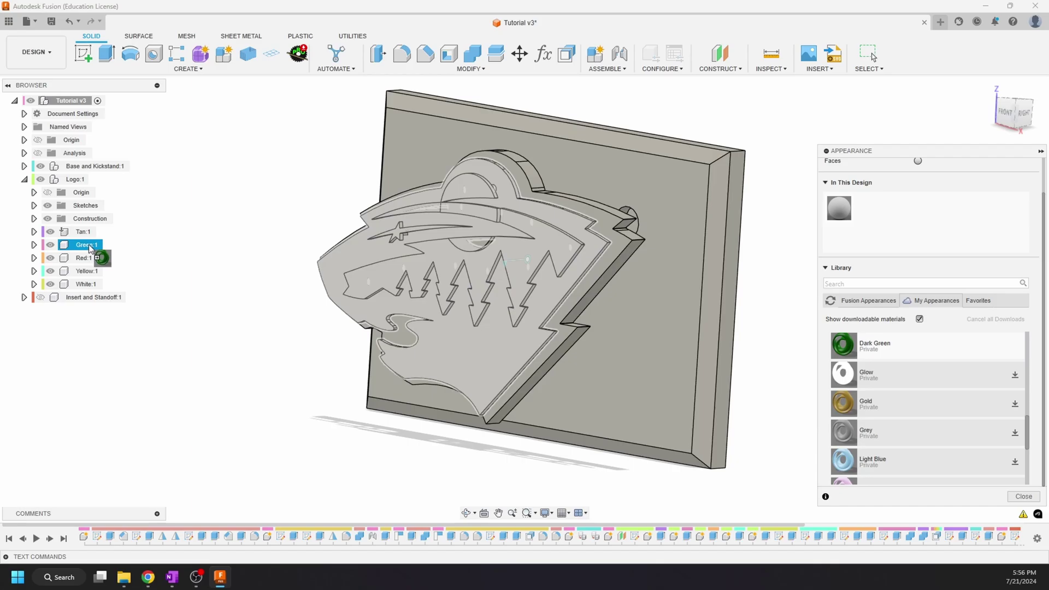
drag(89, 244, 89, 244)
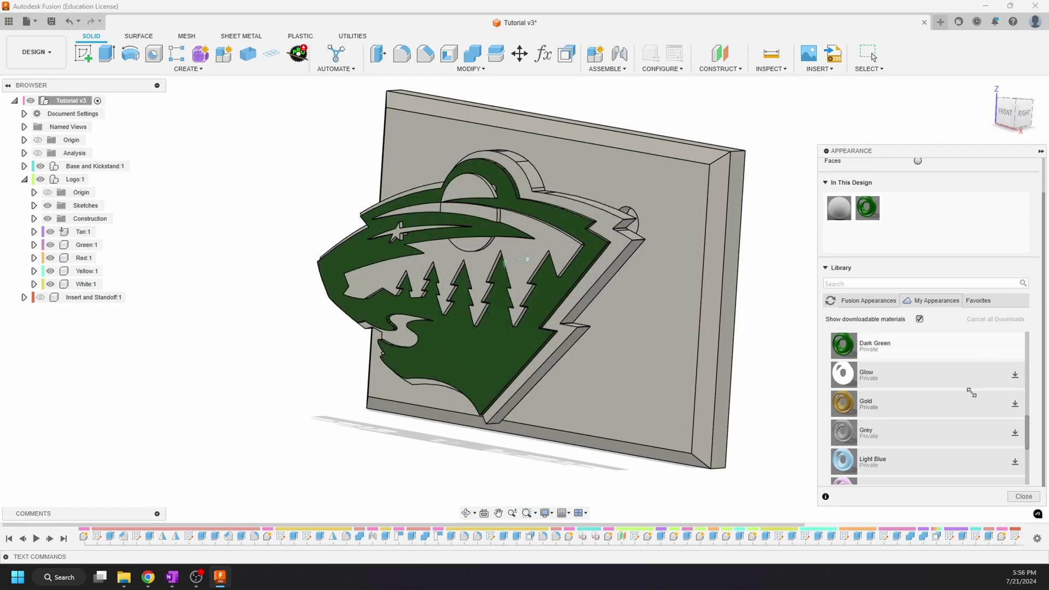
Apply the Beige plastic appearance to the logo's Tan component.
scroll(934, 401, down, 2)
scroll(934, 400, up, 3)
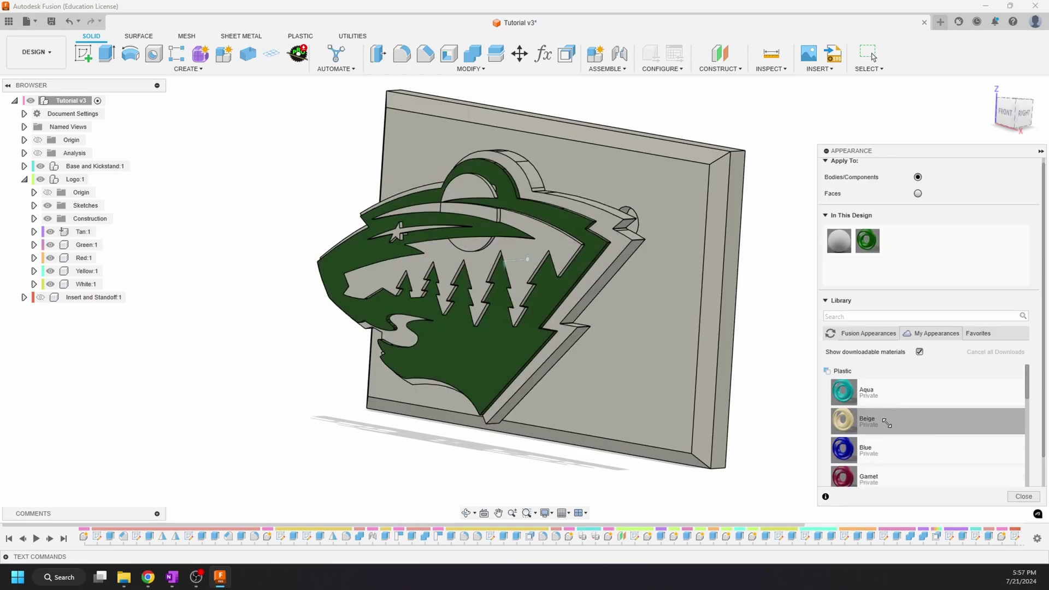
drag(886, 421, 88, 234)
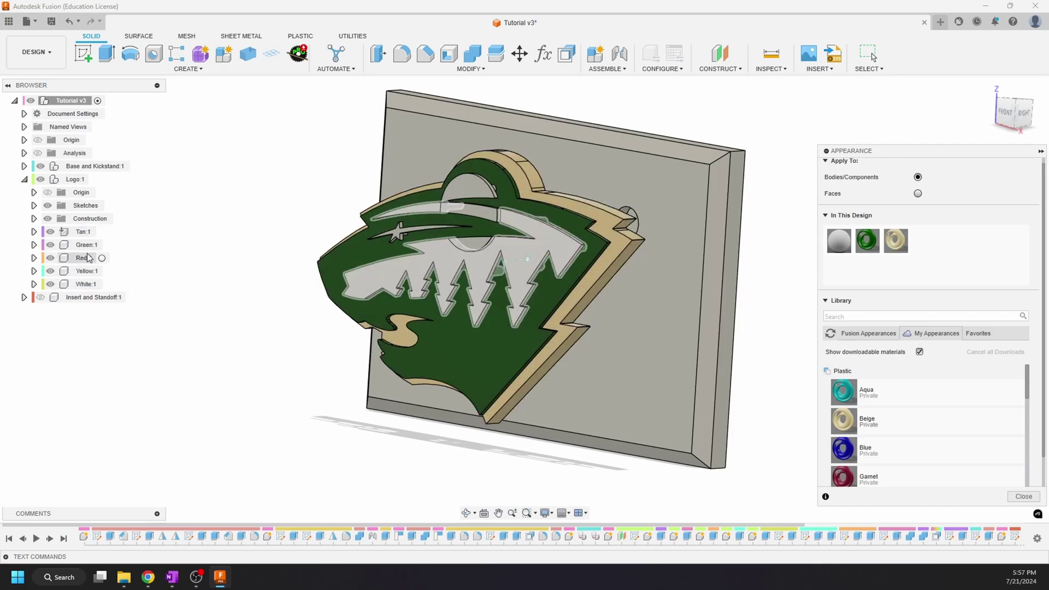
Download the Red plastic appearance and apply it to the logo's Red component.
scroll(950, 424, down, 10)
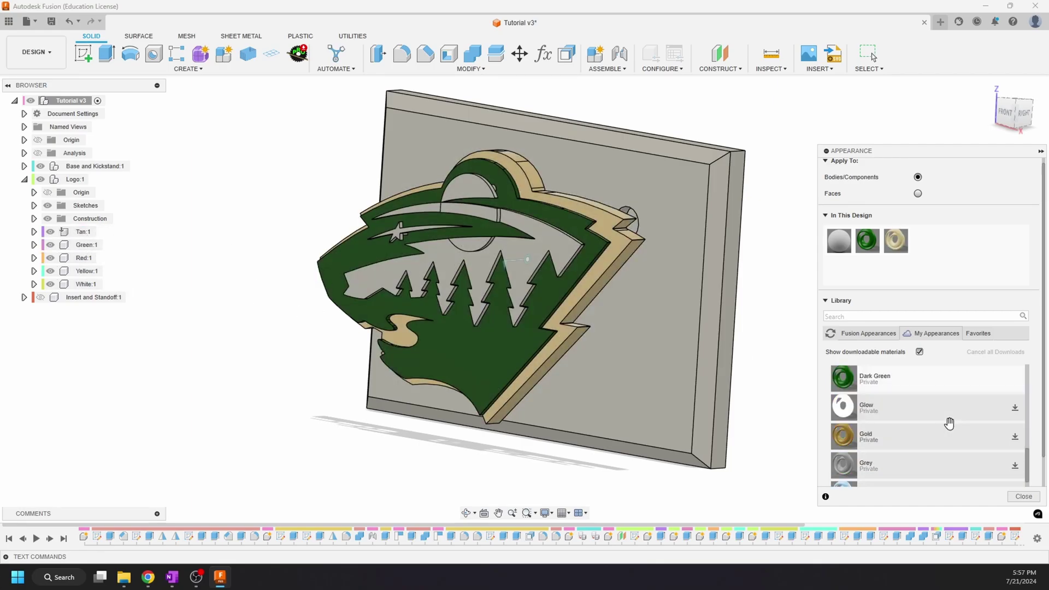
click(1015, 465)
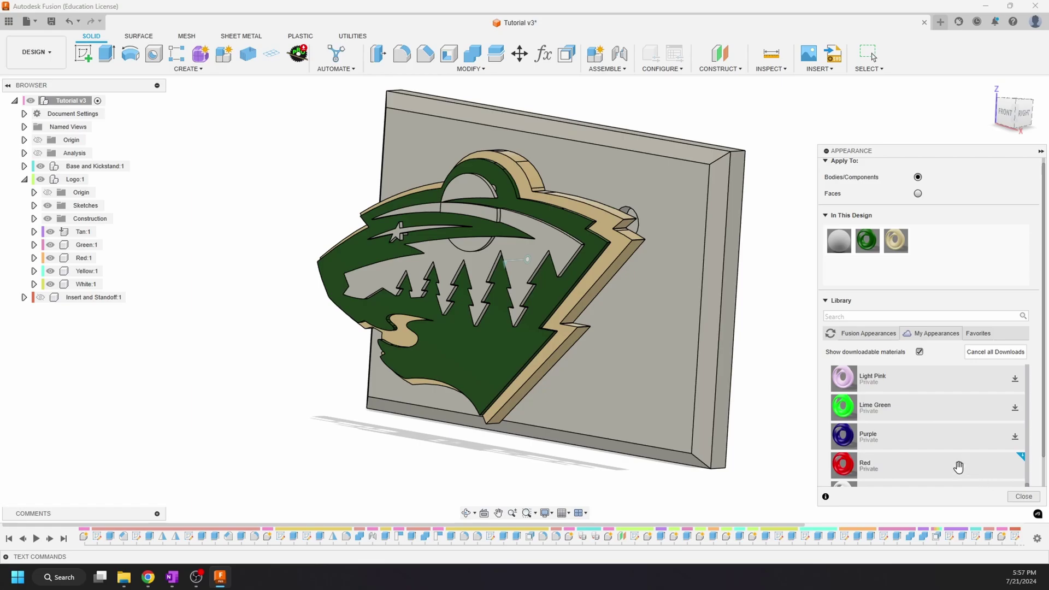
drag(959, 468, 76, 258)
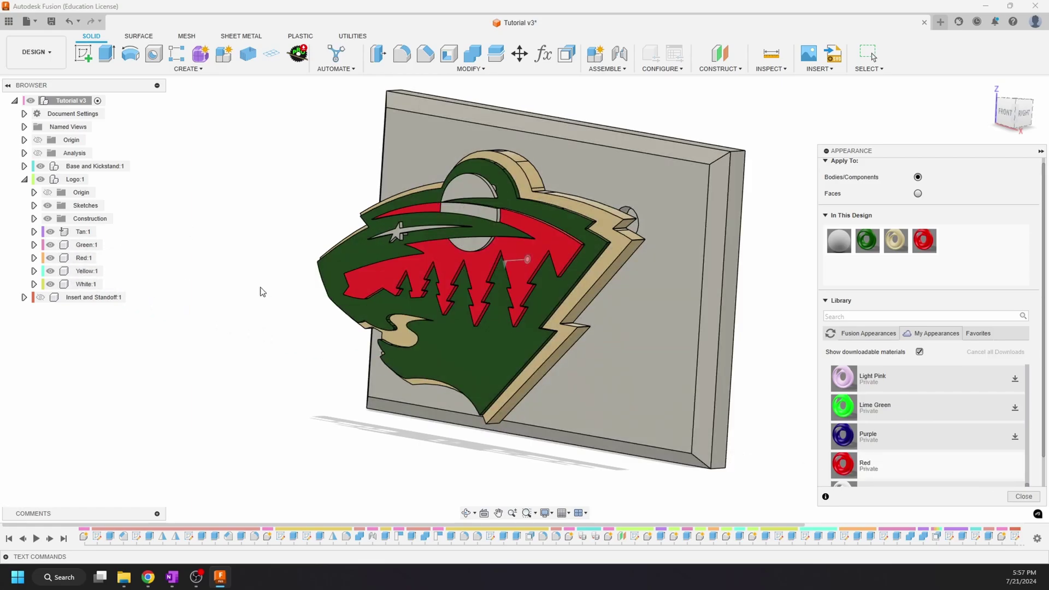
Apply the Yellow appearance to the logo's Yellow component, then download White and apply it to the White component.
scroll(881, 418, down, 8)
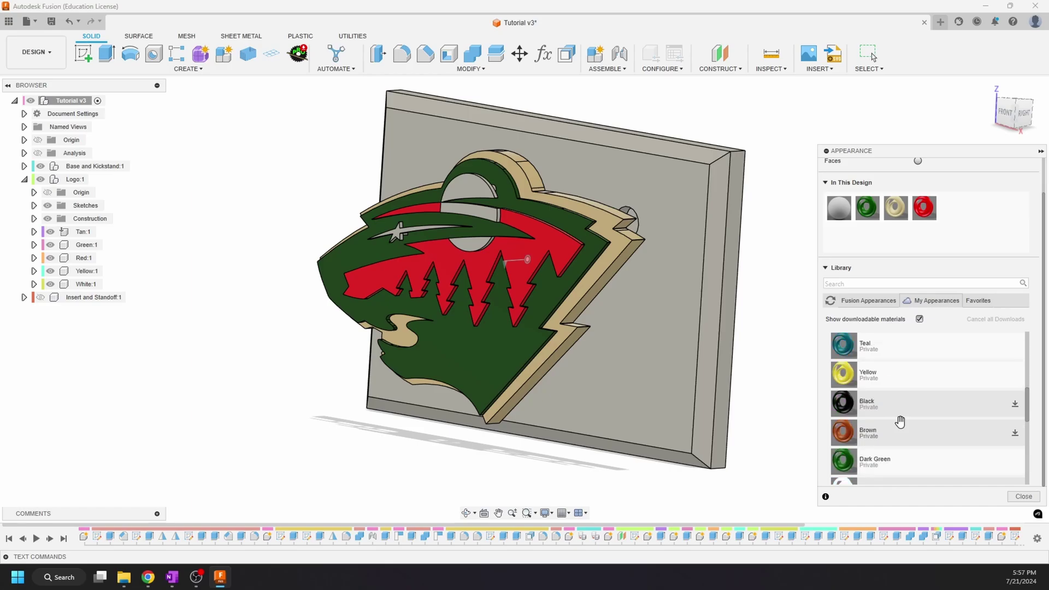
drag(966, 371, 99, 272)
scroll(981, 385, up, 2)
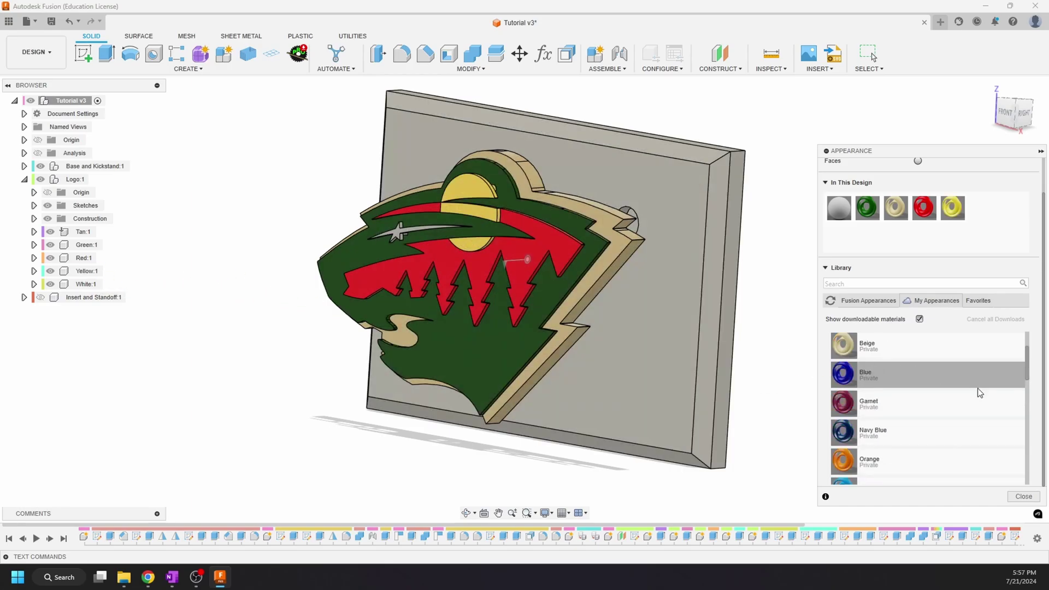
scroll(978, 393, down, 3)
scroll(976, 399, down, 3)
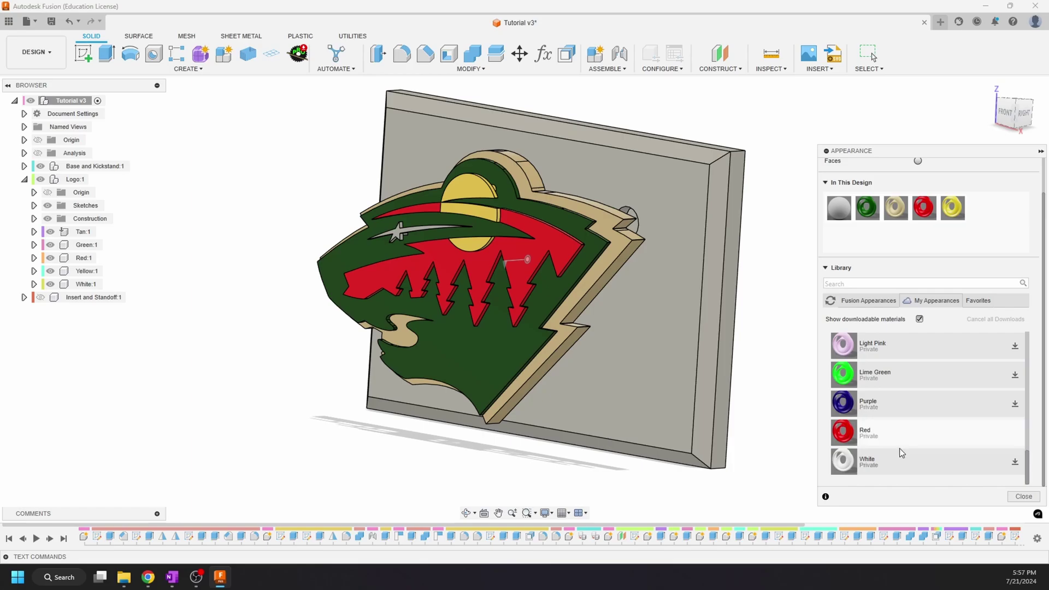
click(1016, 459)
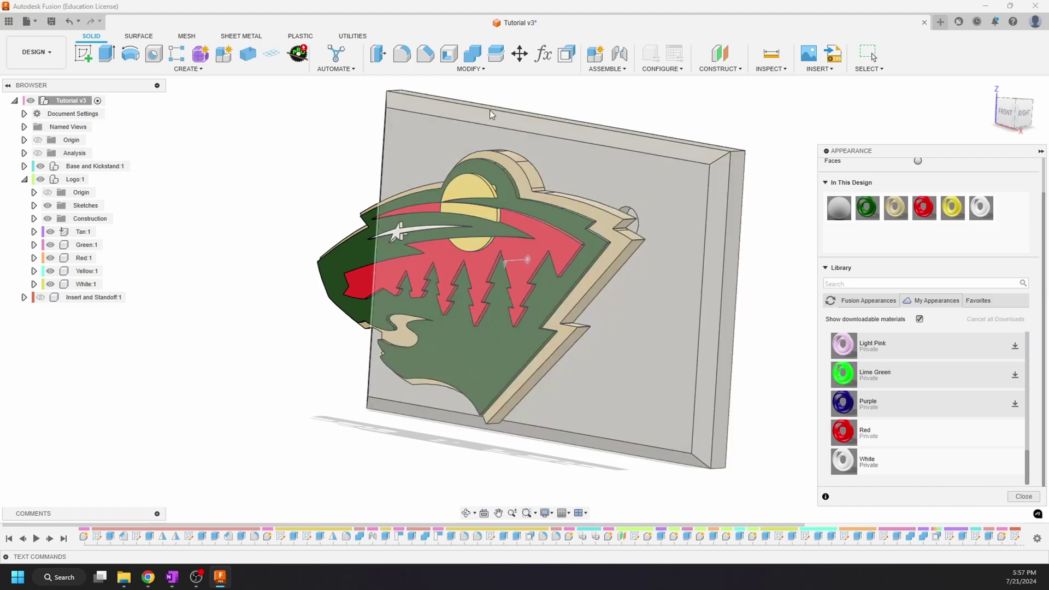
Apply the Dark Green appearance already in the design to the base component inside Base and Kickstand.
mouse_move(367, 164)
shift+middle_down()
mouse_move(300, 173)
mouse_move(430, 168)
mouse_move(335, 156)
mouse_move(386, 154)
mouse_move(335, 157)
mouse_move(371, 158)
shift+middle_up()
scroll(920, 439, up, 3)
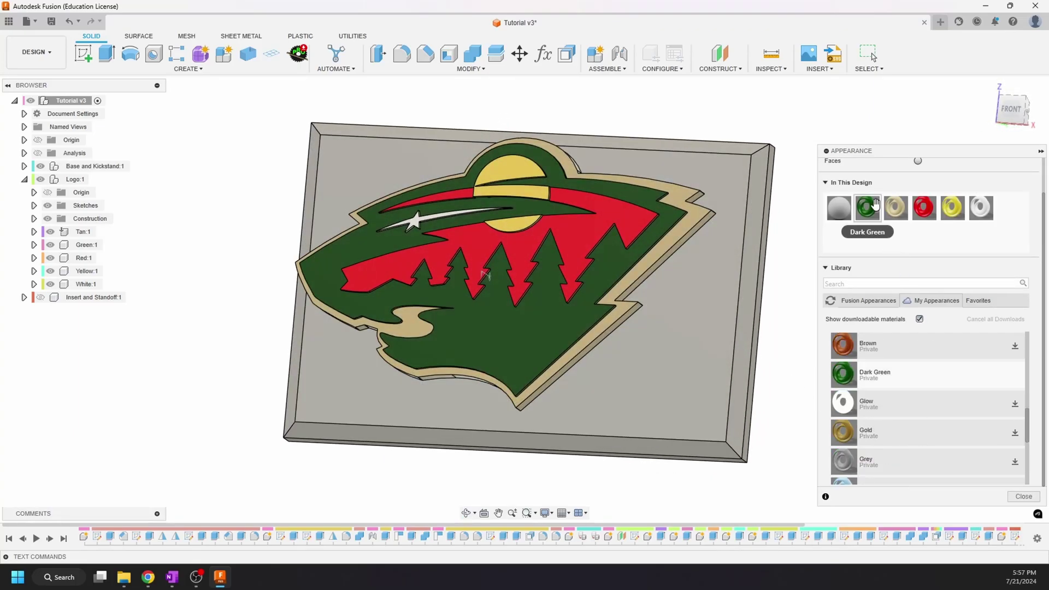
drag(868, 207, 886, 227)
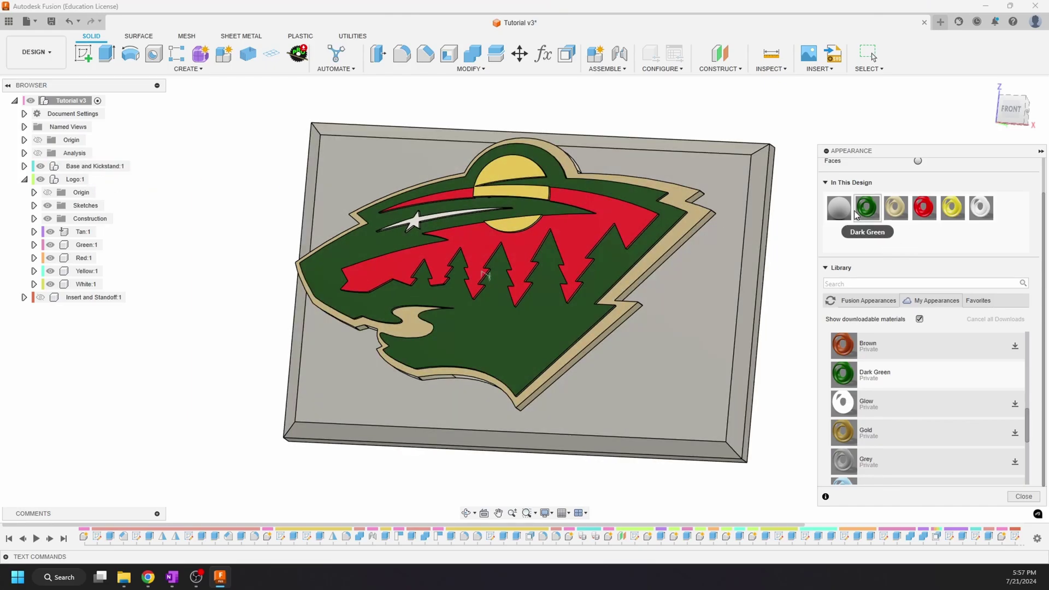
click(24, 166)
drag(867, 207, 88, 221)
shift+middle_drag(258, 228, 280, 259)
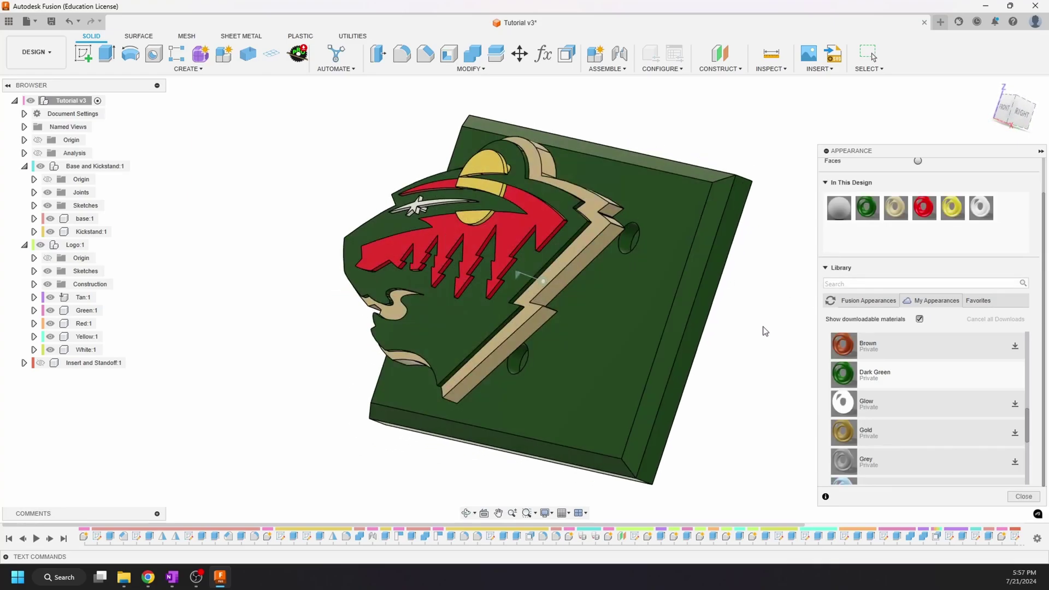
Apply the Yellow appearance already in the design to the Kickstand component and close the appearance settings.
shift+middle_drag(766, 331, 809, 323)
drag(951, 210, 109, 235)
shift+middle_drag(257, 290, 205, 292)
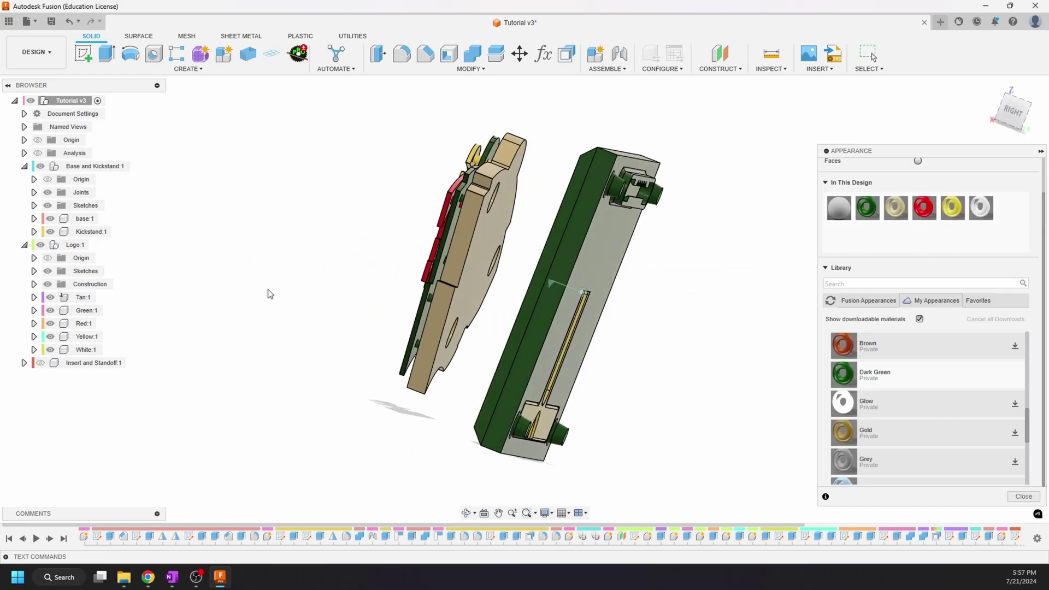
shift+middle_drag(584, 295, 547, 289)
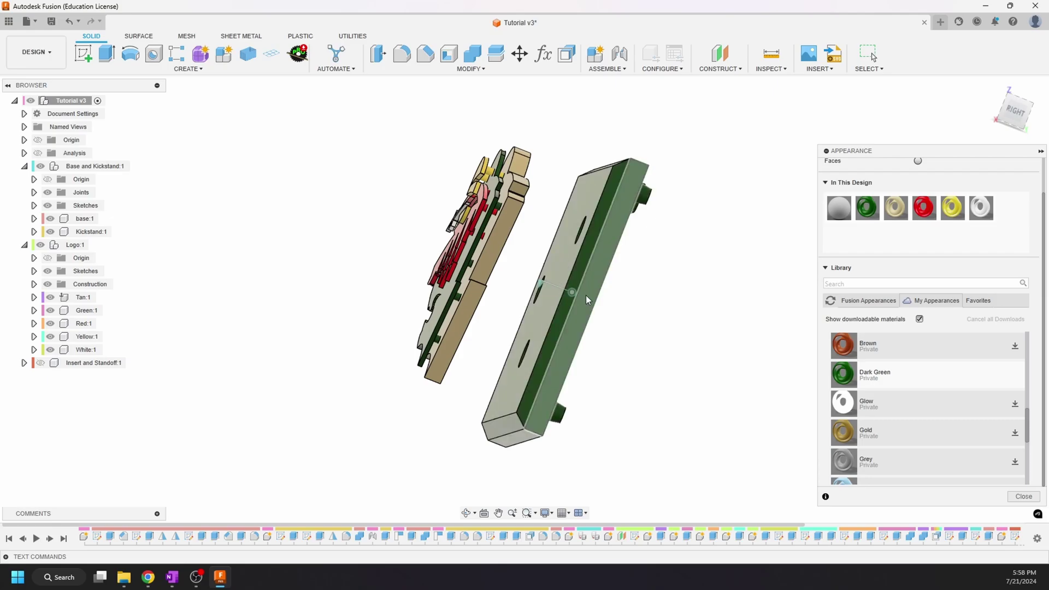
click(1024, 497)
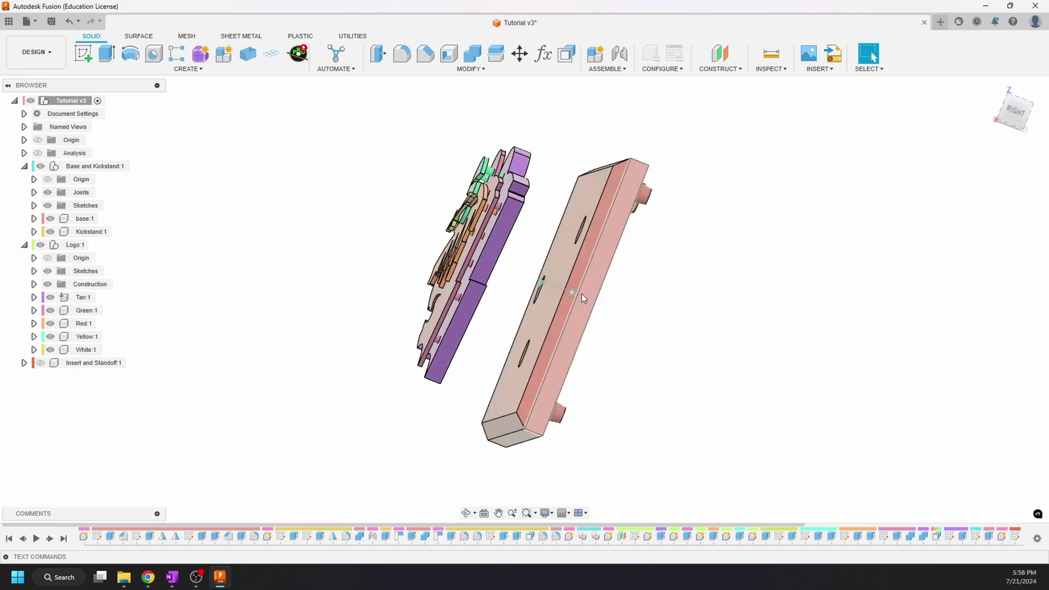
Swing the kickstand out of the back of the base to 45 degrees using its revolute joint.
shift+middle_drag(628, 305, 757, 325)
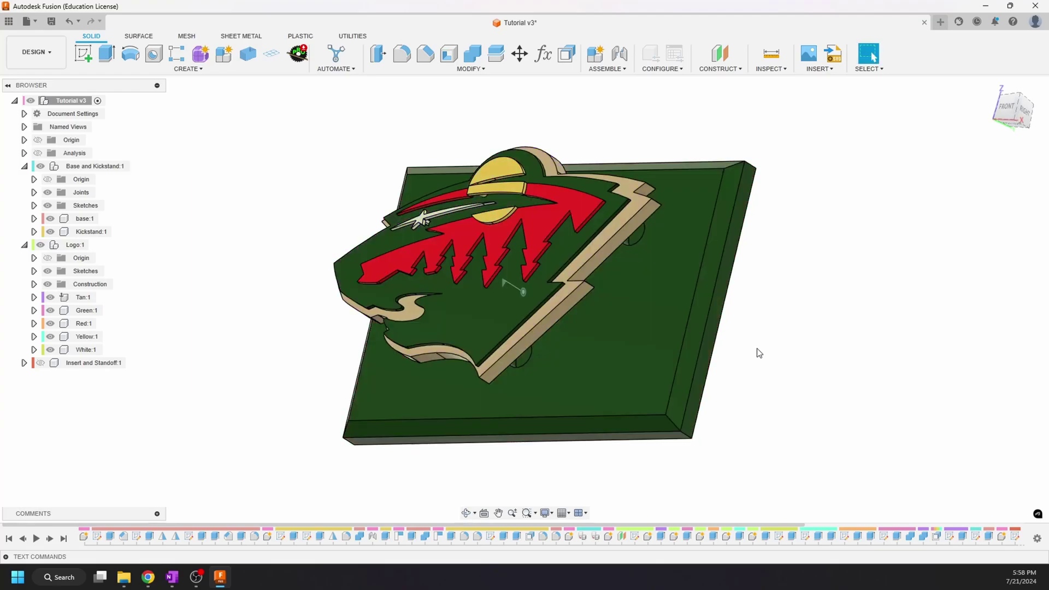
shift+middle_drag(761, 316, 698, 329)
double_click(584, 284)
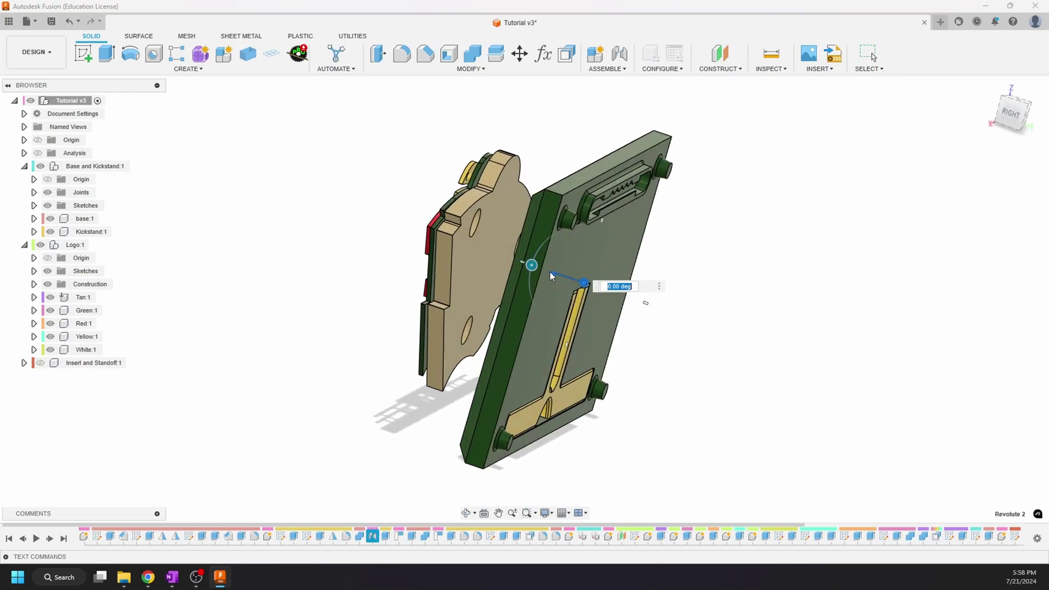
drag(531, 265, 536, 307)
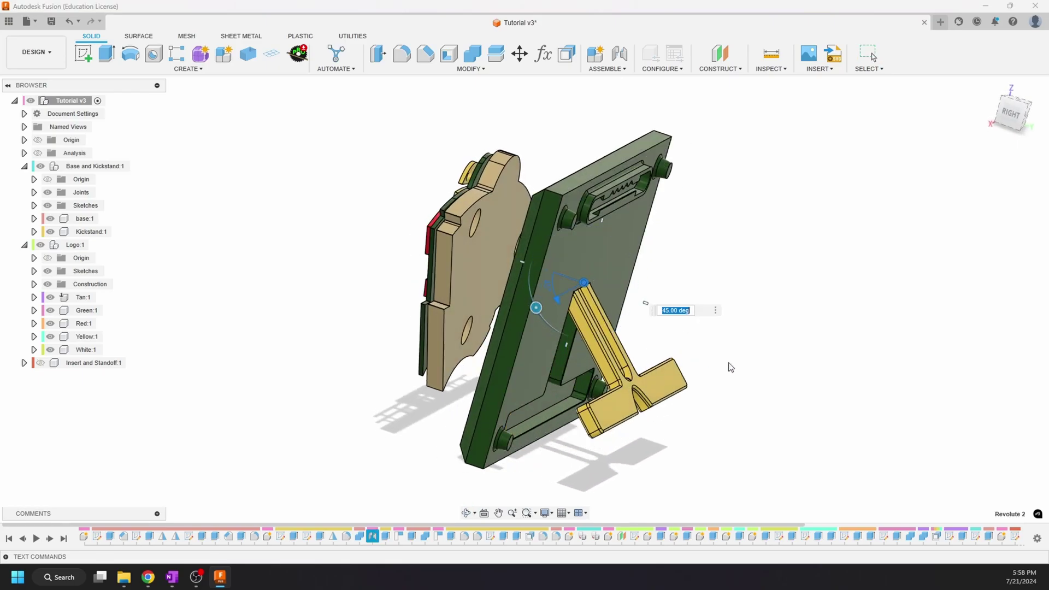
key(Return)
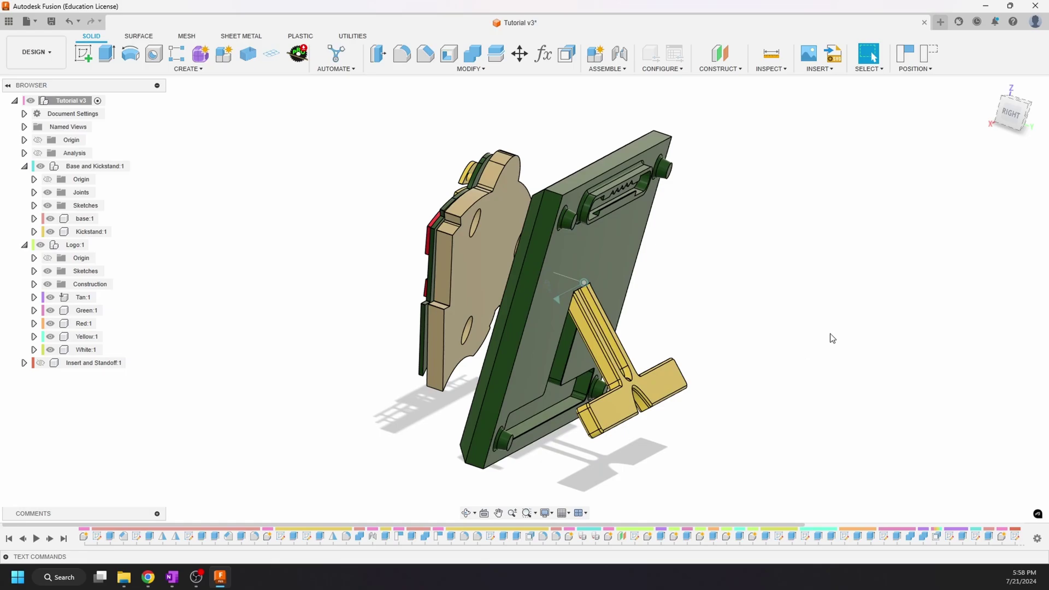
Reopen the Appearance settings, apply the Beige appearance to the Kickstand component, and close the settings.
shift+middle_drag(833, 338, 873, 337)
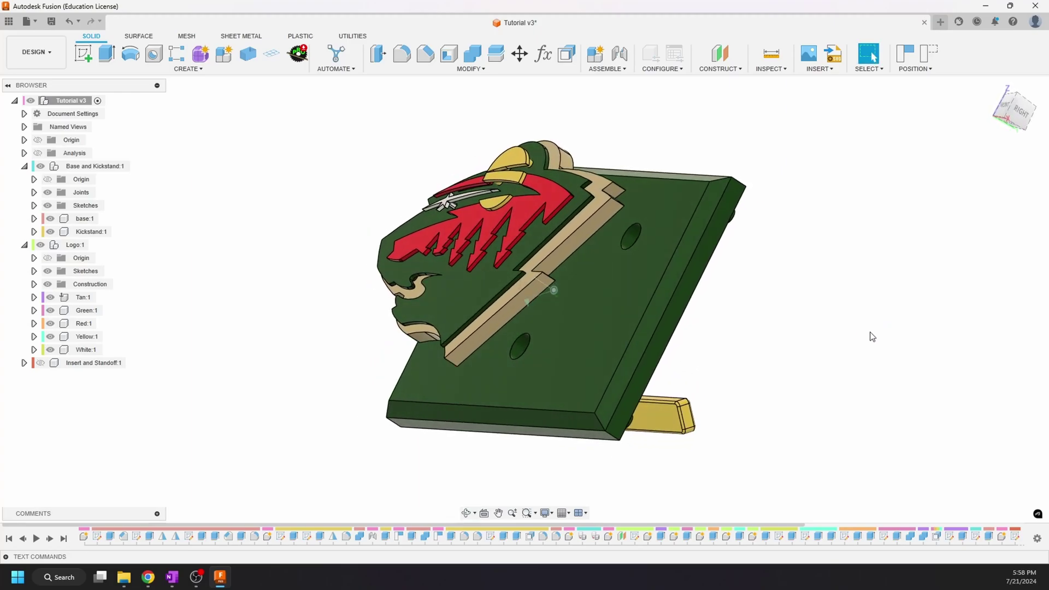
key(a)
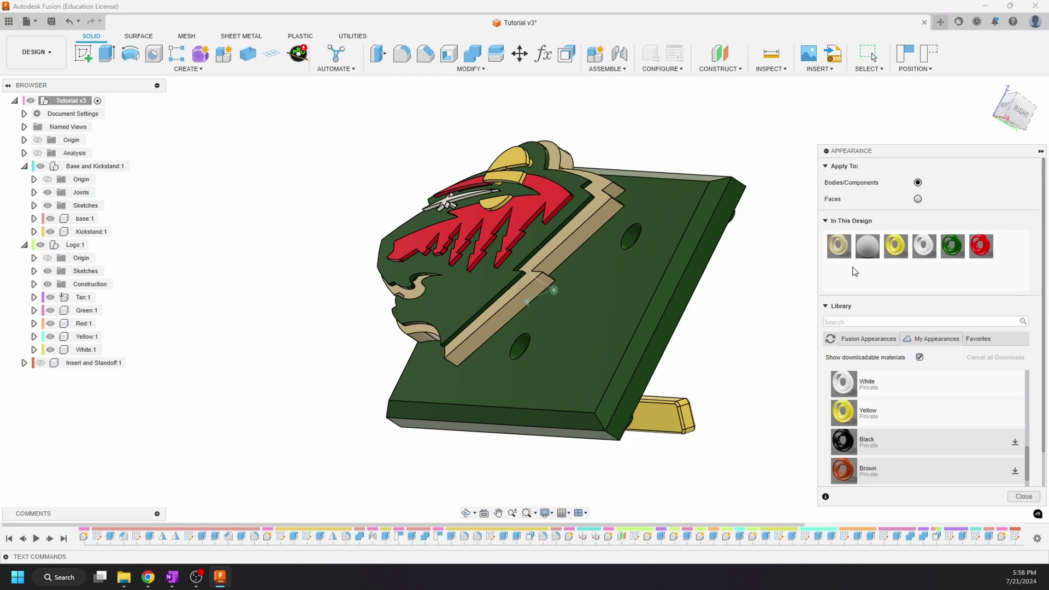
drag(121, 260, 96, 233)
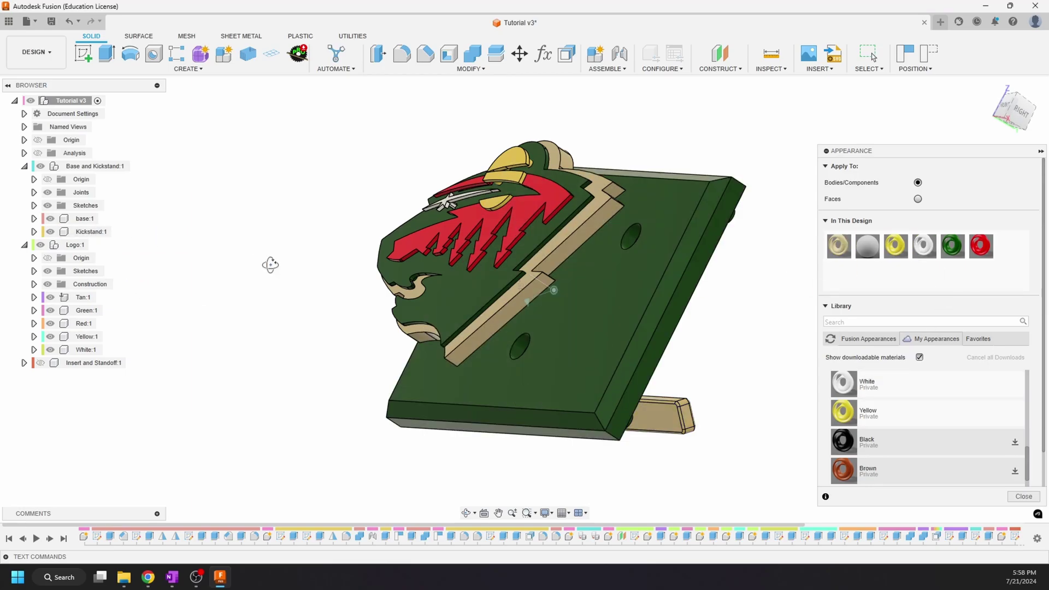
shift+middle_drag(269, 262, 315, 263)
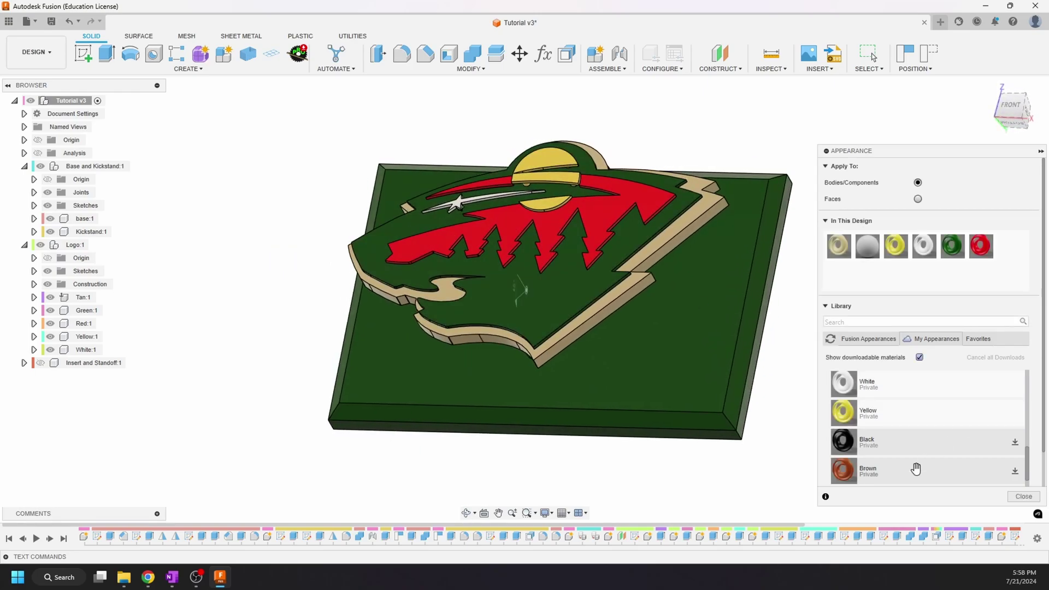
click(1024, 497)
shift+middle_drag(861, 328, 825, 335)
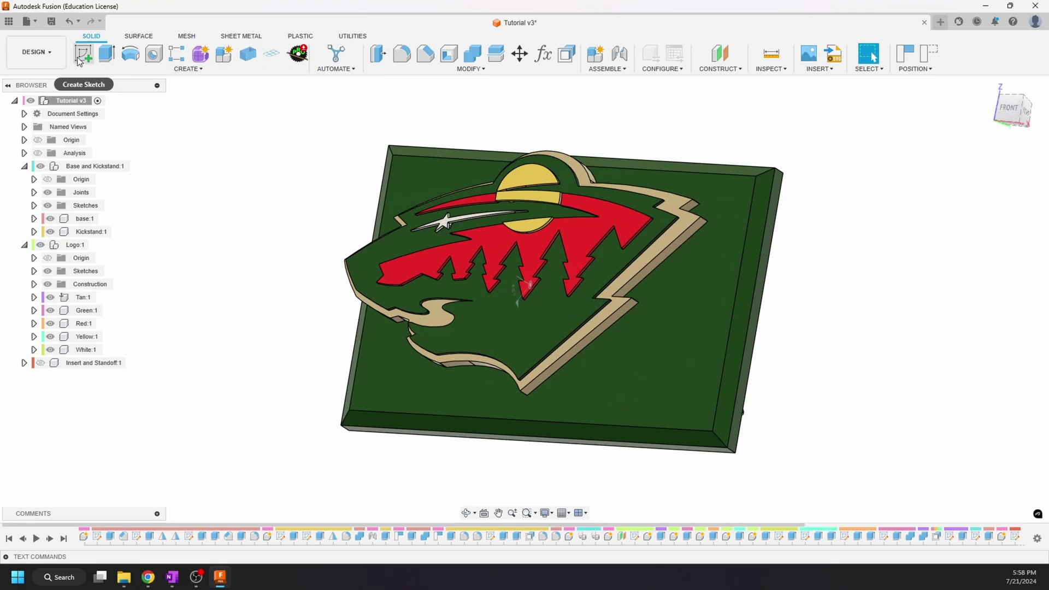
Collapse the Base and Kickstand and Logo components in the browser, and show the Insert and Standoff component.
click(25, 166)
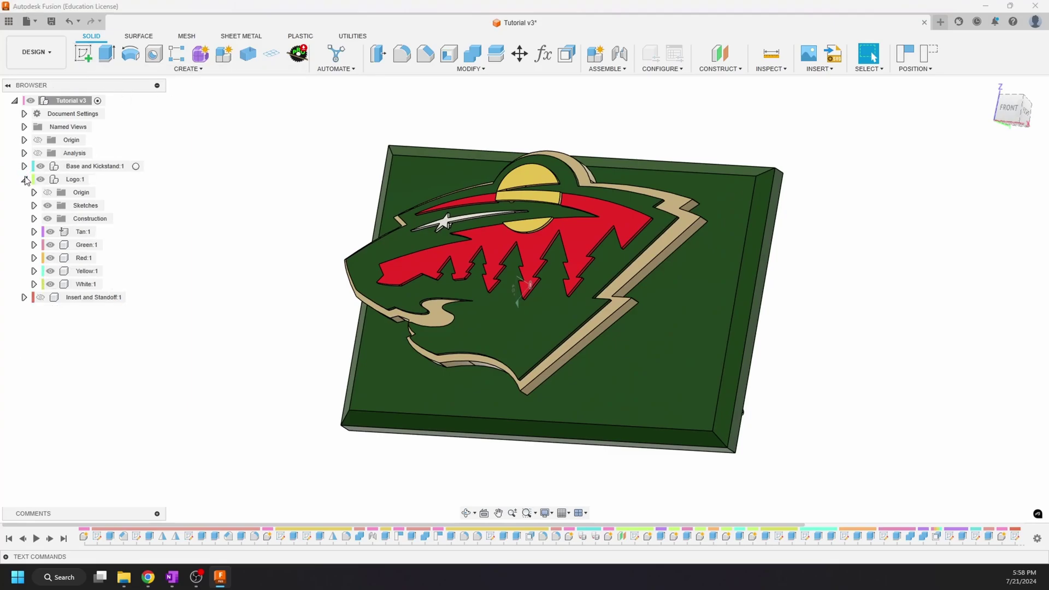
click(25, 179)
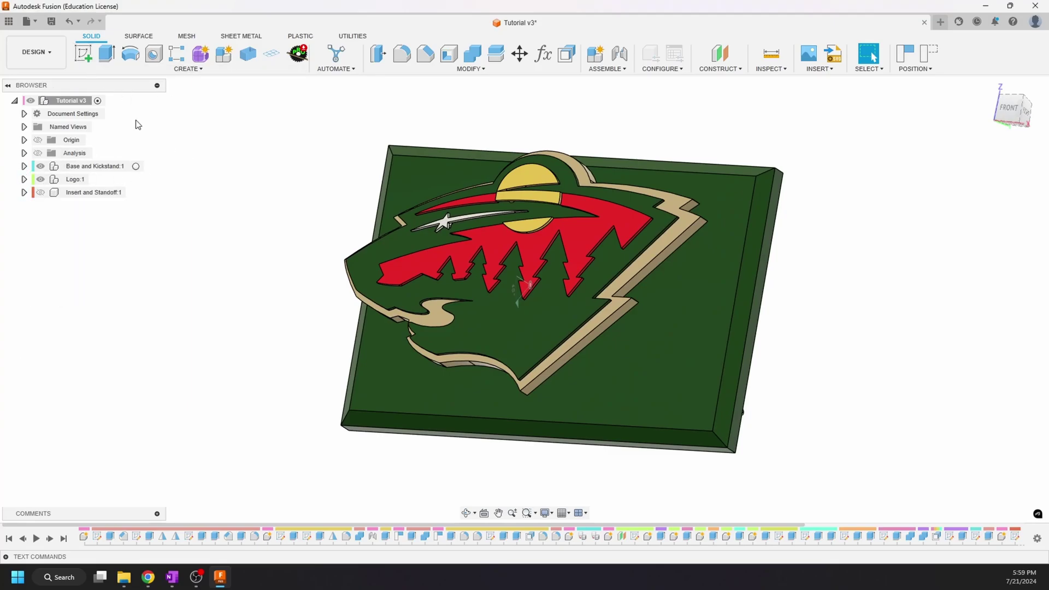
click(42, 192)
Examine how the standoff and its flanged insert fit between the back of the logo and the holes in the base.
shift+middle_drag(705, 243, 536, 235)
scroll(589, 242, up, 10)
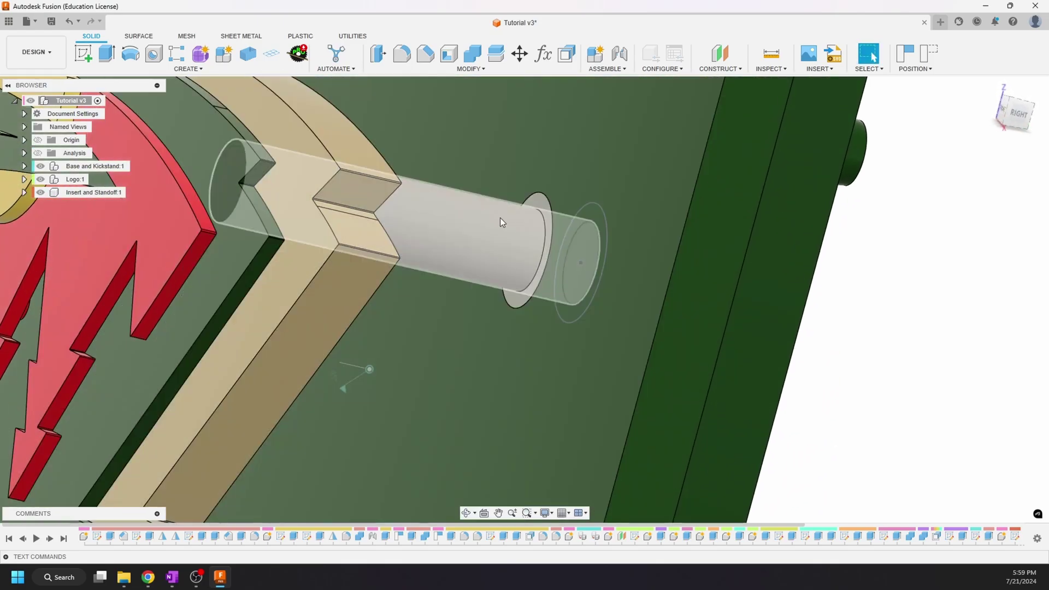
shift+middle_drag(500, 217, 262, 206)
shift+middle_drag(437, 257, 449, 194)
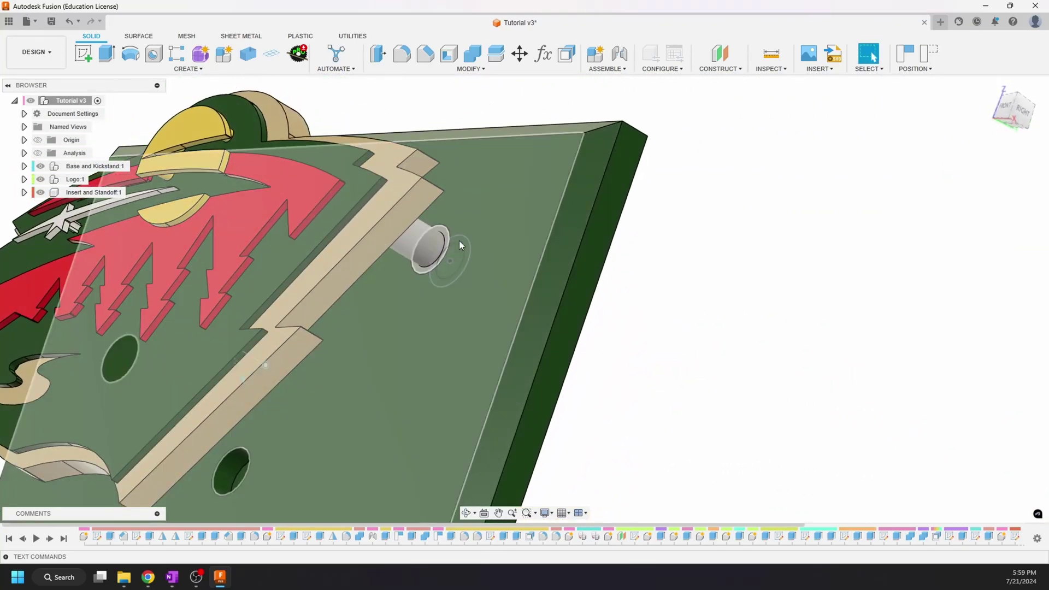
scroll(449, 234, up, 5)
click(446, 228)
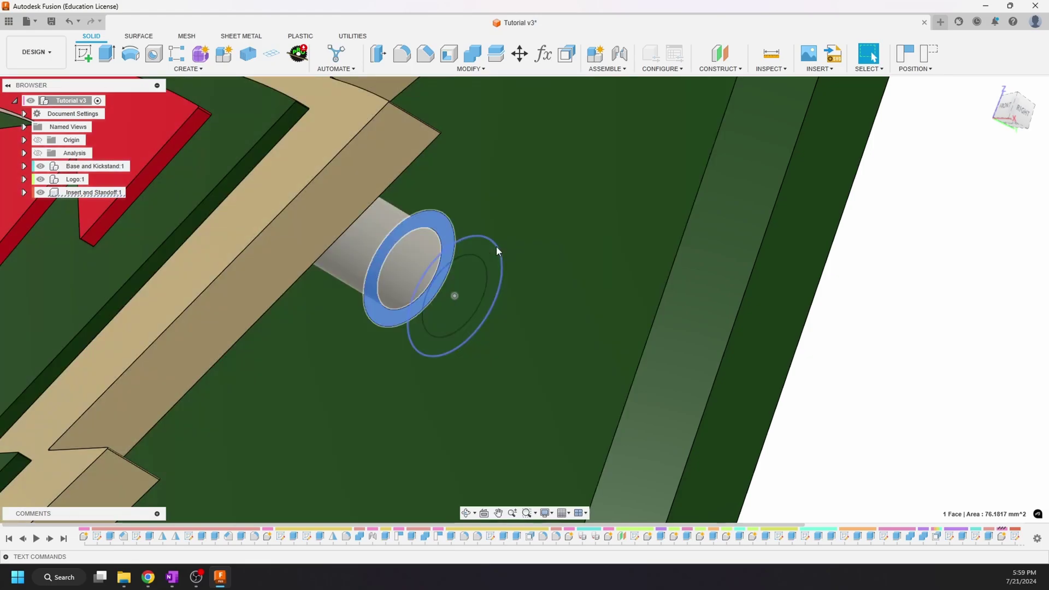
scroll(496, 247, up, 2)
scroll(497, 257, down, 3)
scroll(469, 284, down, 2)
shift+middle_drag(468, 285, 386, 276)
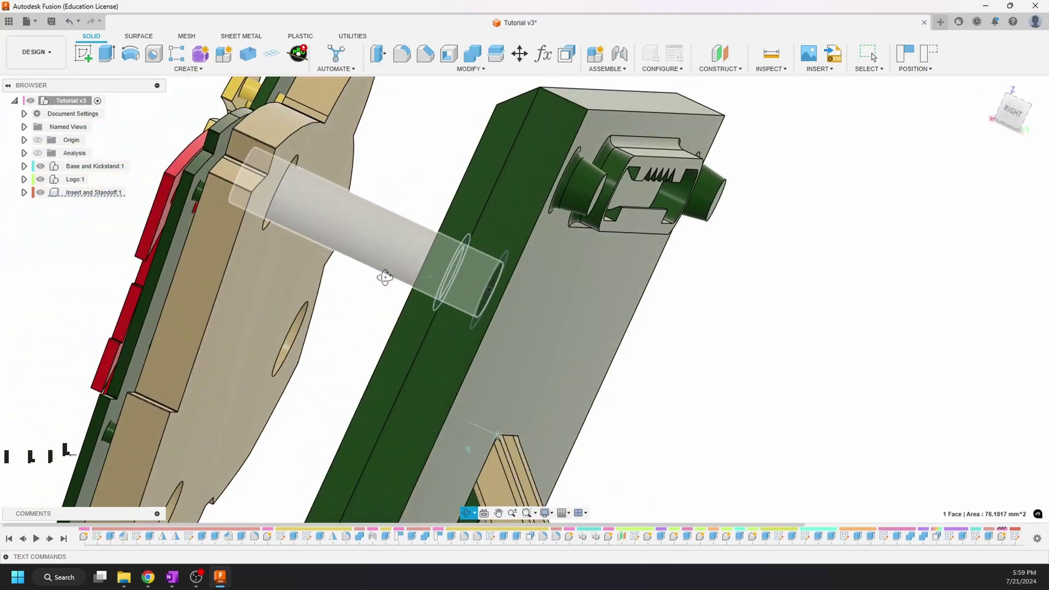
mouse_move(429, 218)
shift+middle_down()
mouse_move(394, 265)
mouse_move(370, 272)
mouse_move(392, 234)
mouse_move(431, 235)
shift+middle_up()
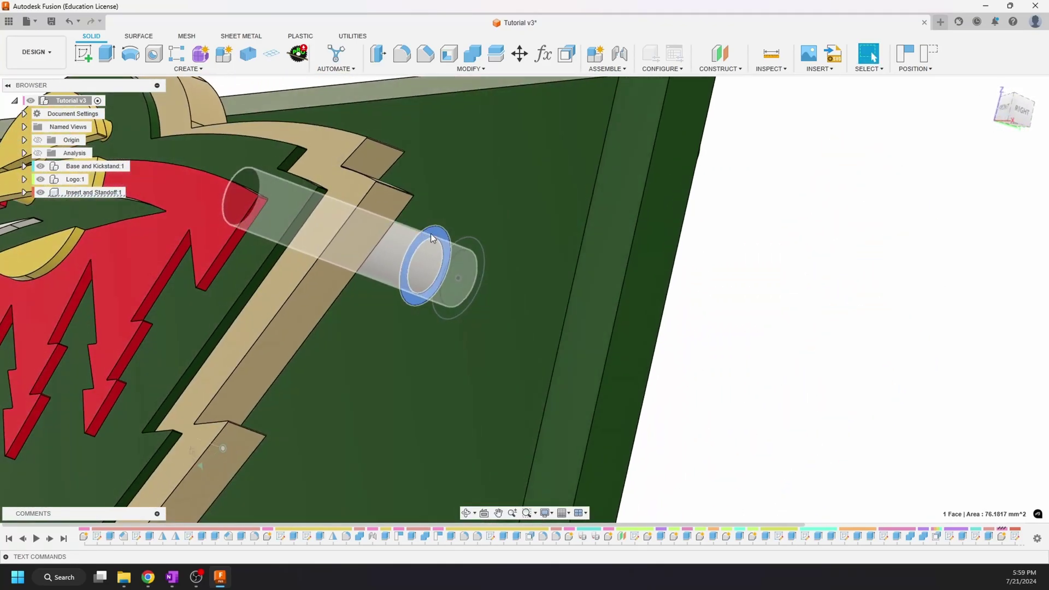
scroll(625, 267, up, 2)
scroll(627, 270, down, 5)
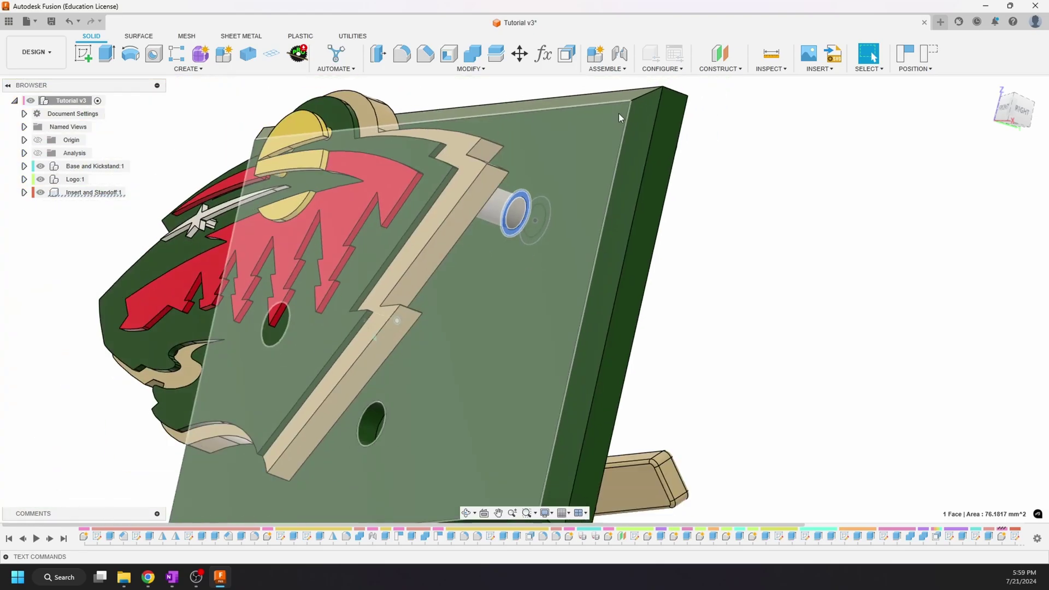
scroll(619, 114, down, 2)
shift+middle_drag(599, 143, 389, 201)
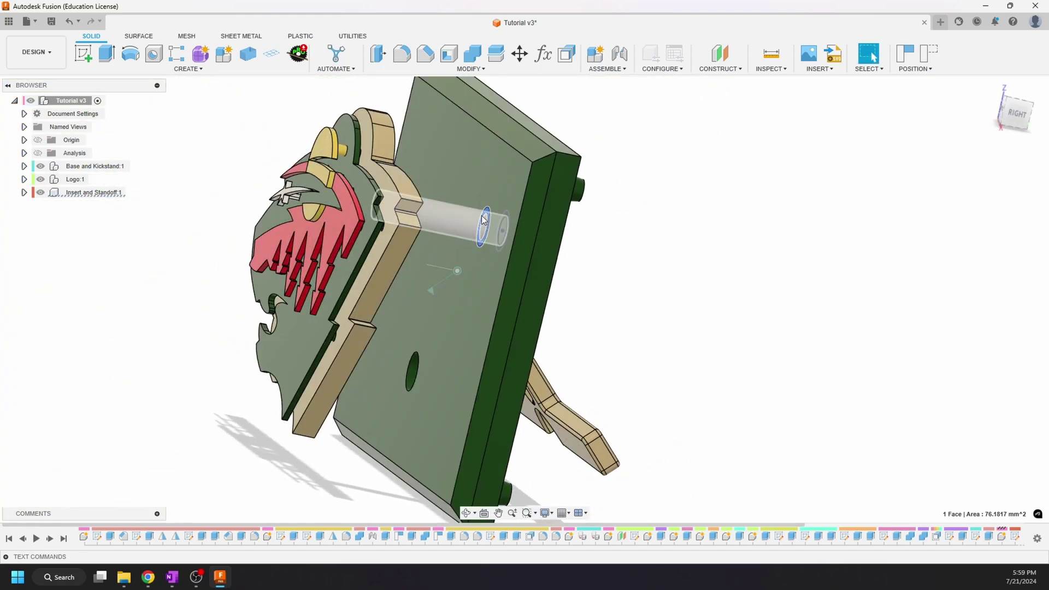
Hide the Insert and Standoff component and clear the face selection.
click(41, 193)
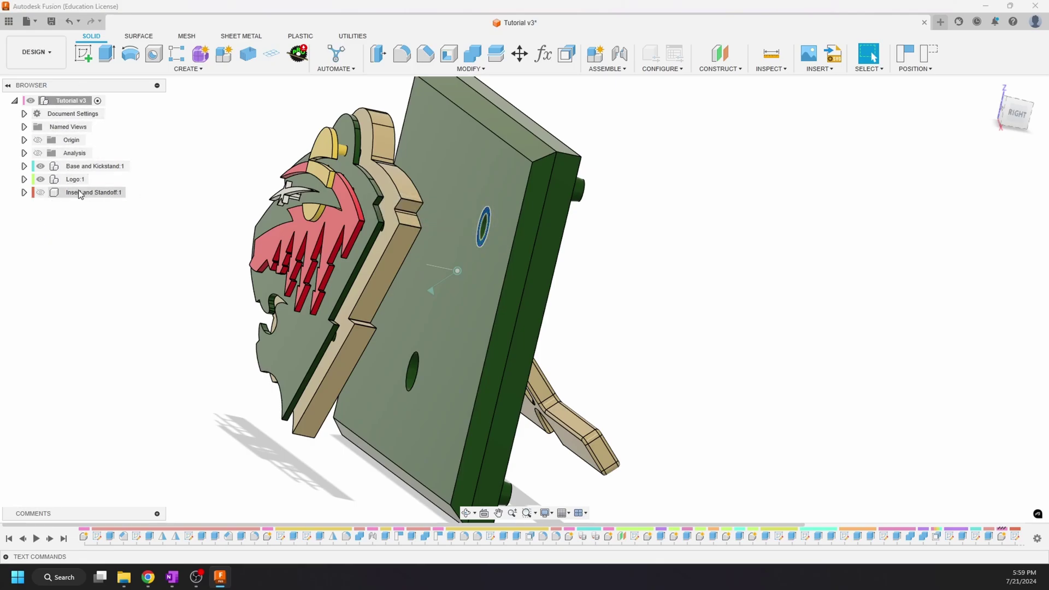
click(197, 151)
shift+middle_drag(213, 145, 261, 145)
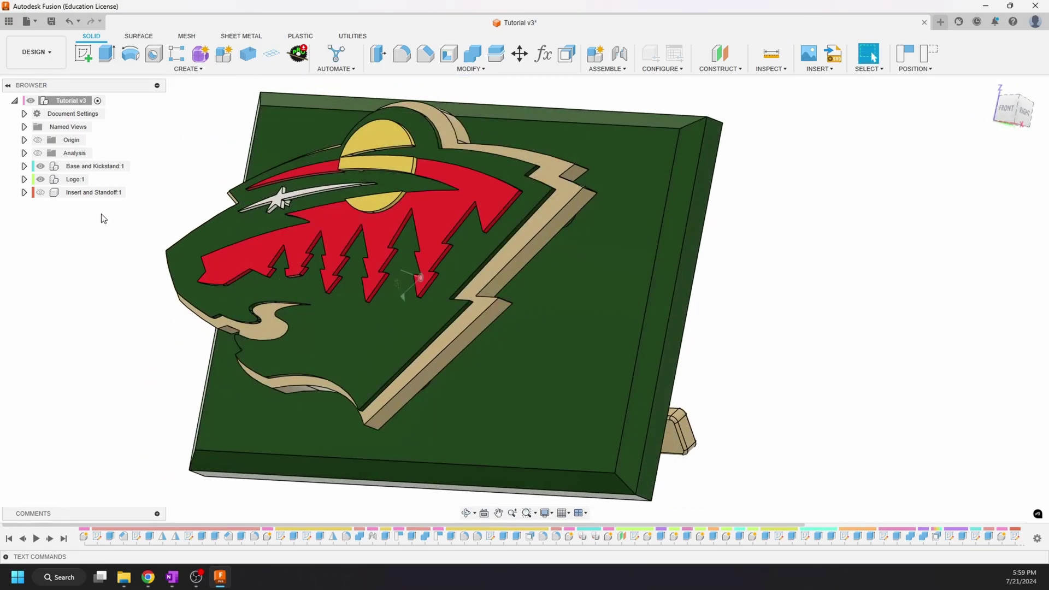
mouse_move(168, 200)
shift+middle_down()
mouse_move(143, 192)
mouse_move(166, 192)
shift+middle_up()
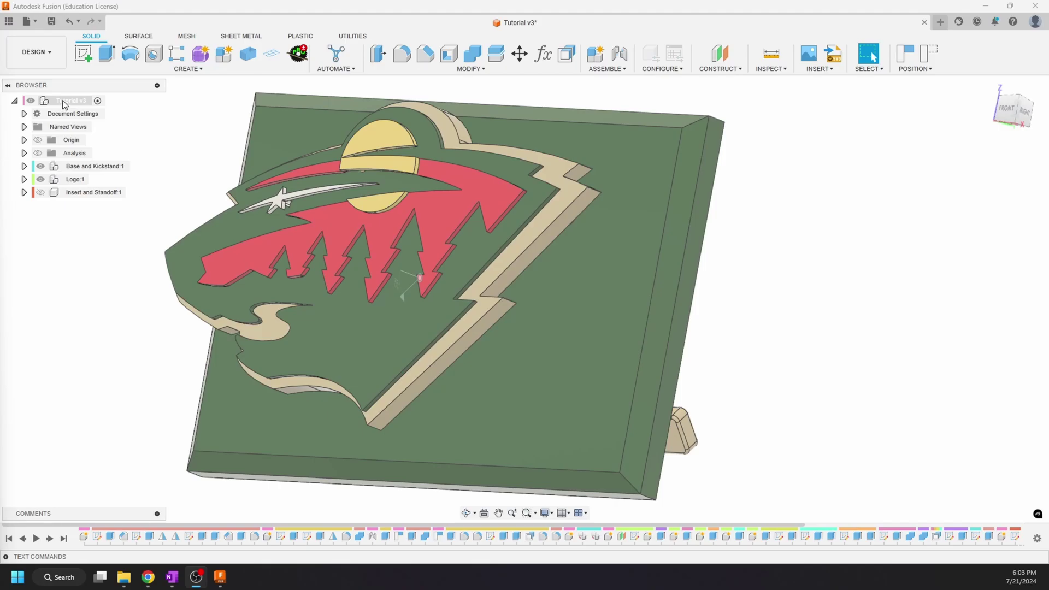
Save the whole design as a single binary STL mesh in millimetres with High refinement, and send it to Bambu Studio.
right_click(63, 102)
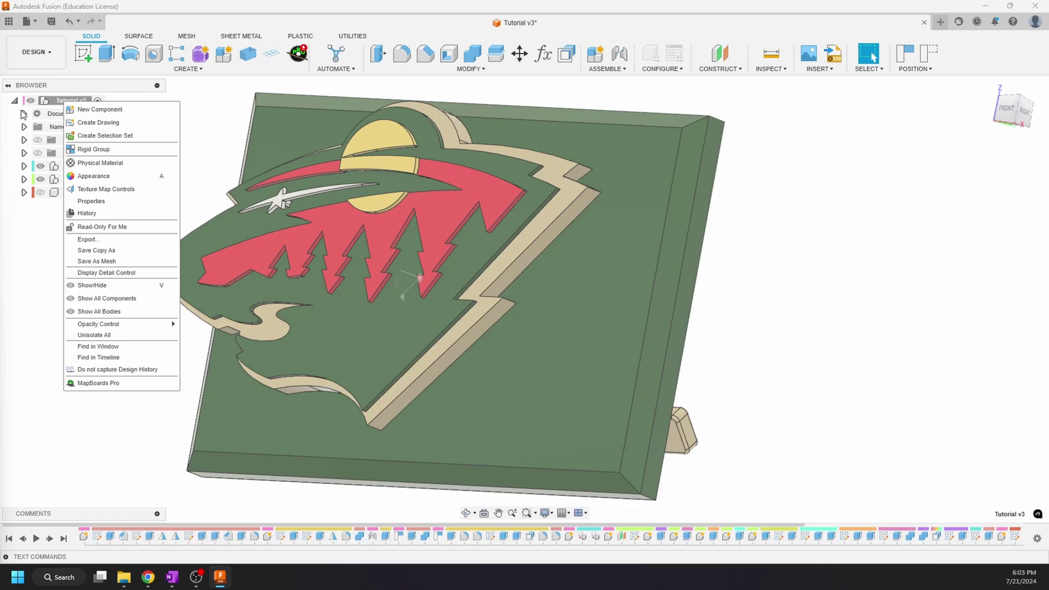
click(104, 263)
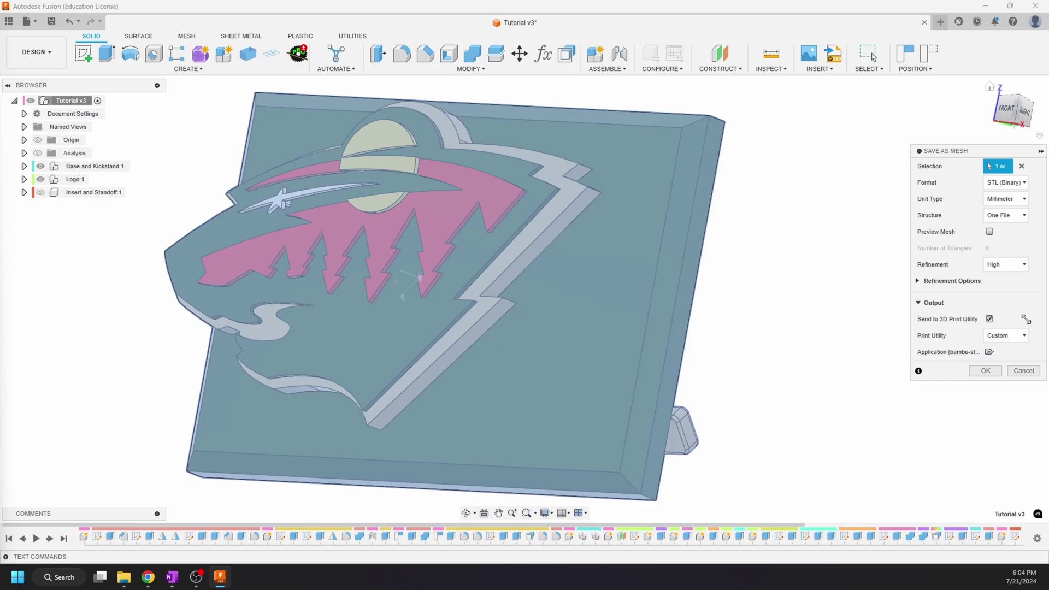
click(987, 371)
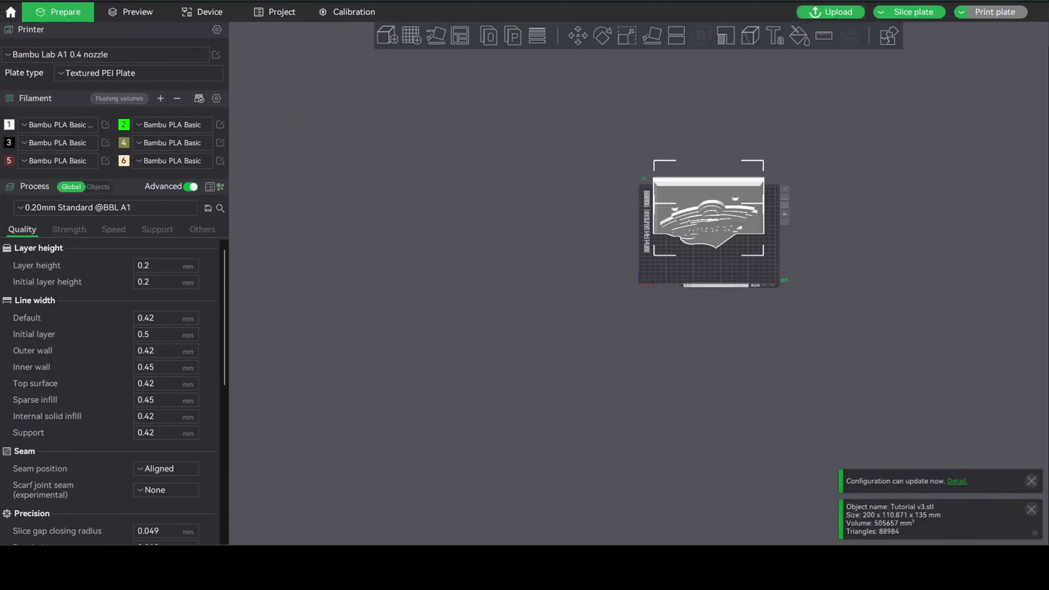
Choose the Bambu Lab A1 0.4 nozzle system preset as the printer.
scroll(754, 170, up, 5)
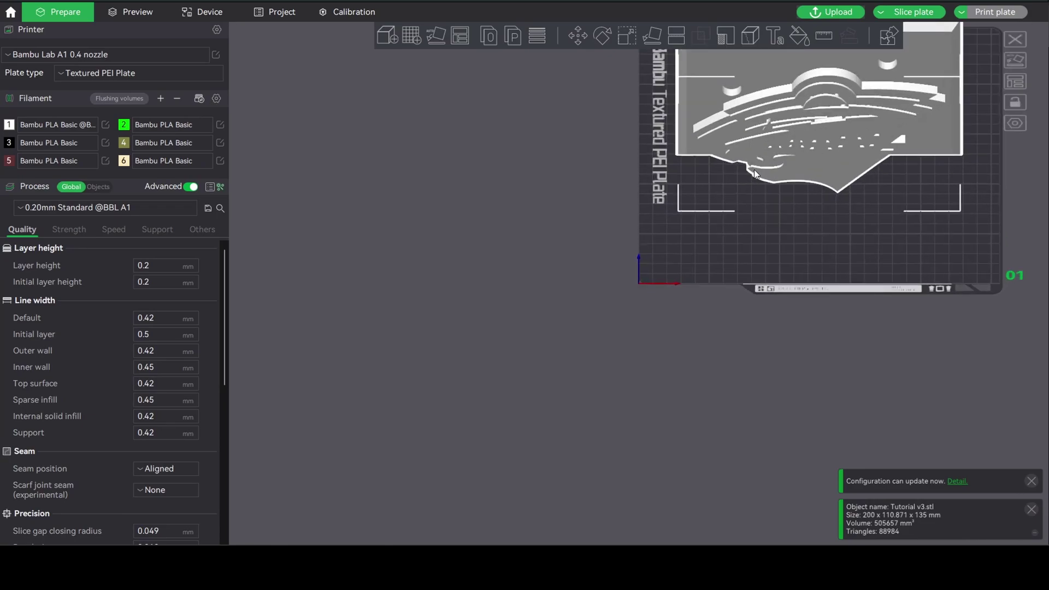
scroll(711, 300, down, 2)
middle_drag(653, 340, 573, 404)
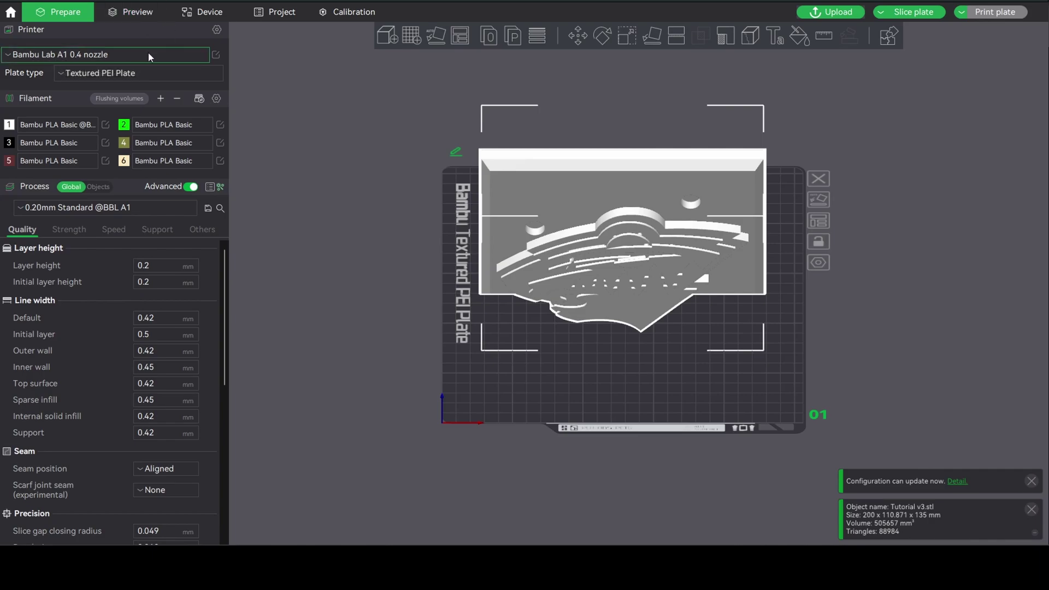
click(124, 57)
click(110, 57)
click(60, 55)
click(61, 55)
click(146, 57)
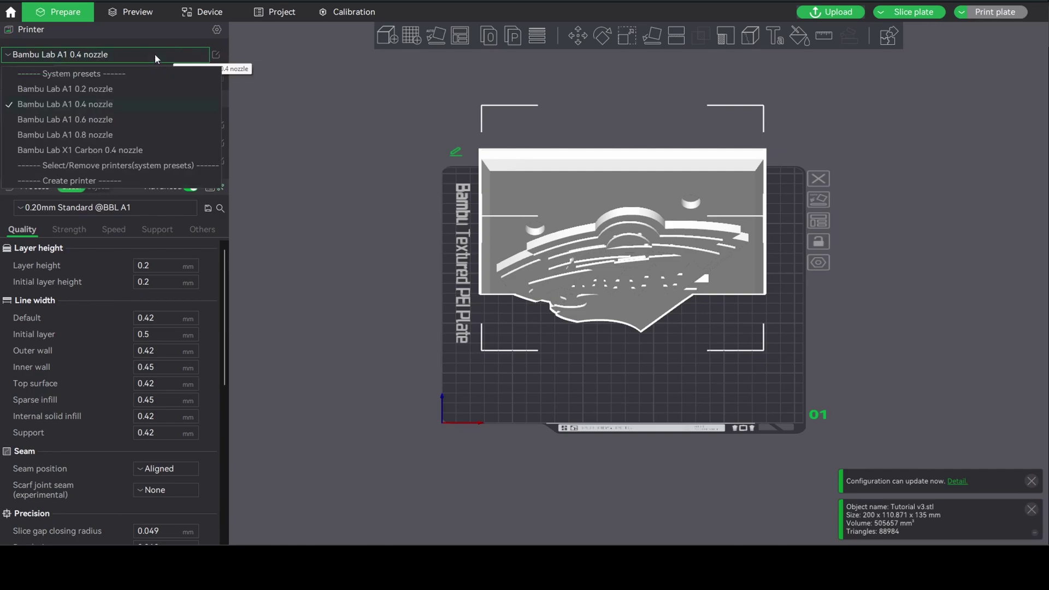
click(96, 105)
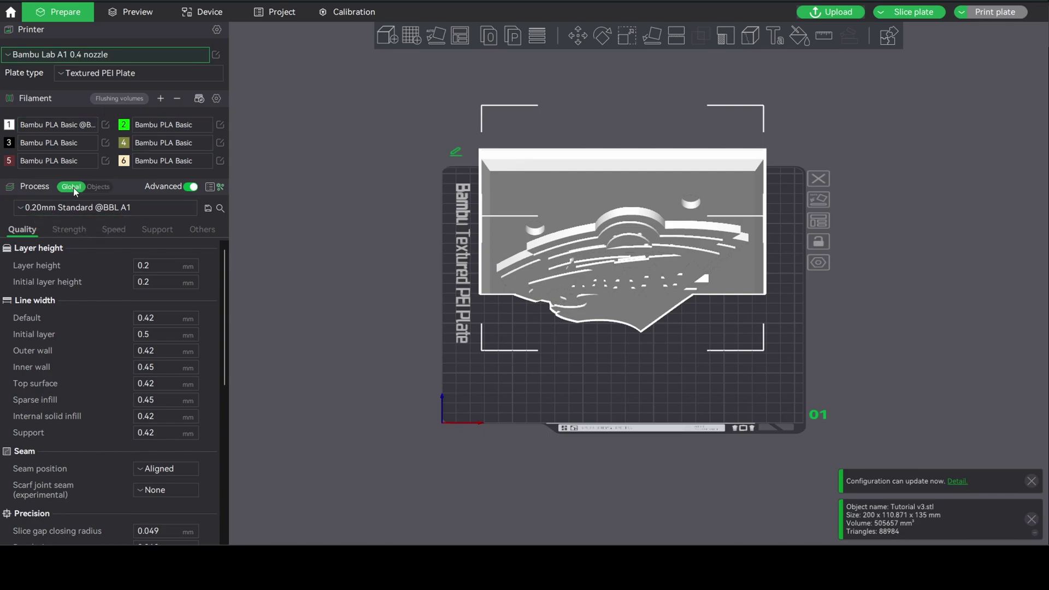
Set the sparse infill pattern to Cubic in the global strength settings.
click(77, 227)
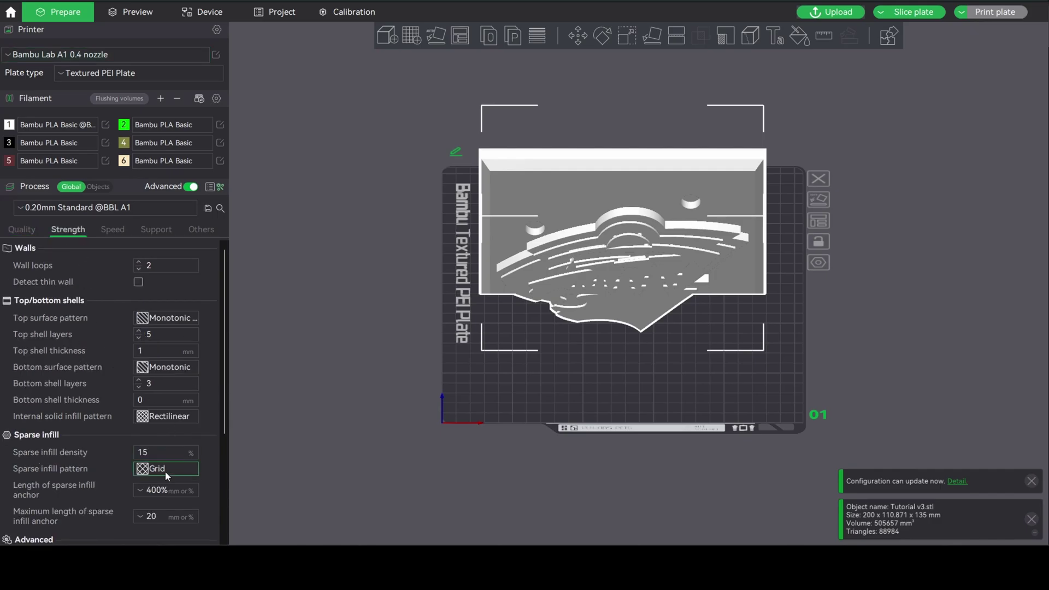
click(165, 470)
scroll(179, 493, down, 3)
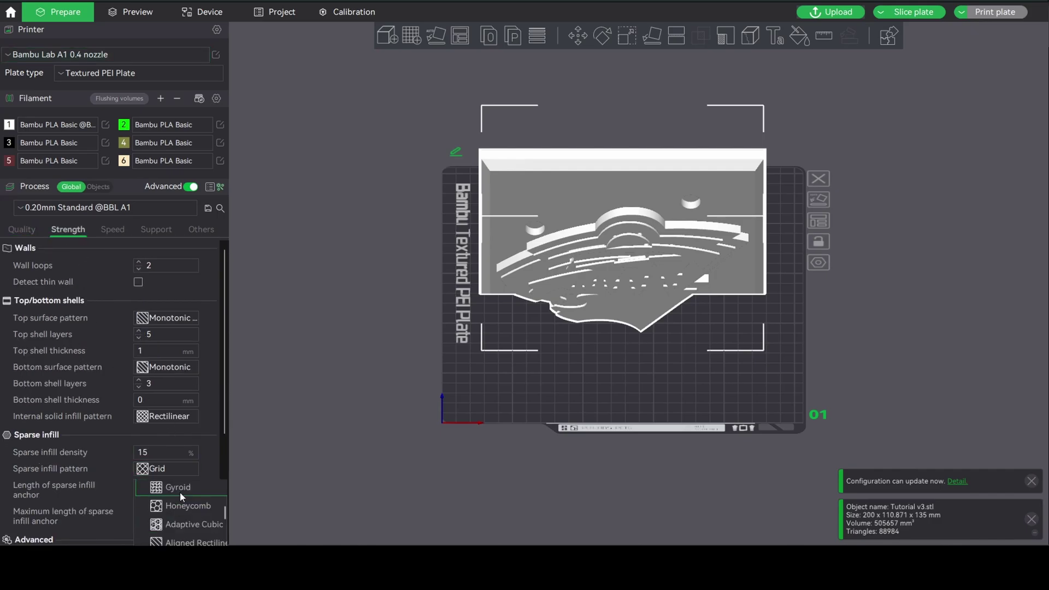
scroll(180, 496, up, 5)
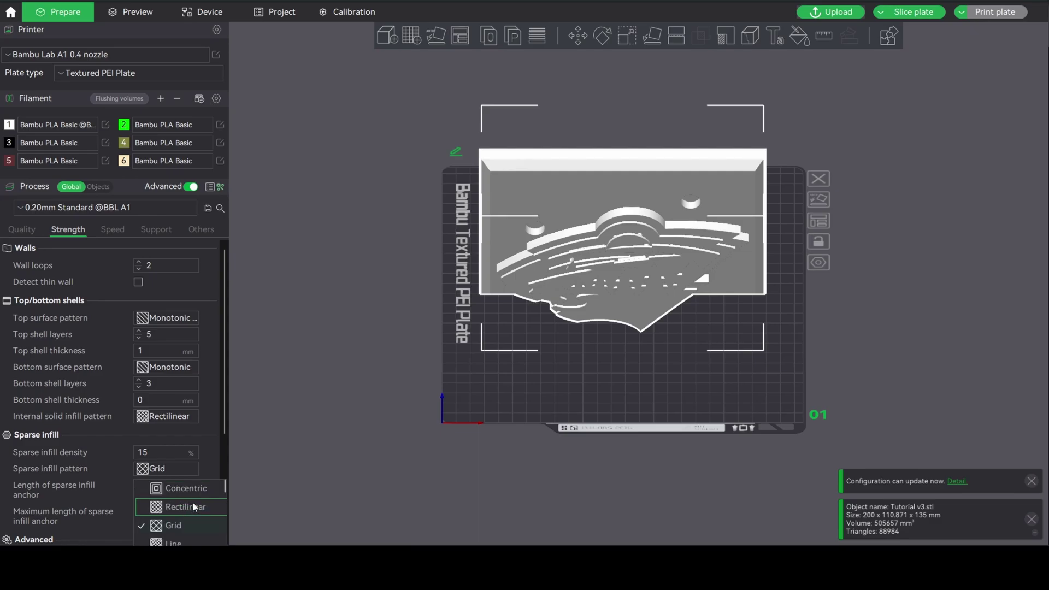
scroll(192, 504, down, 3)
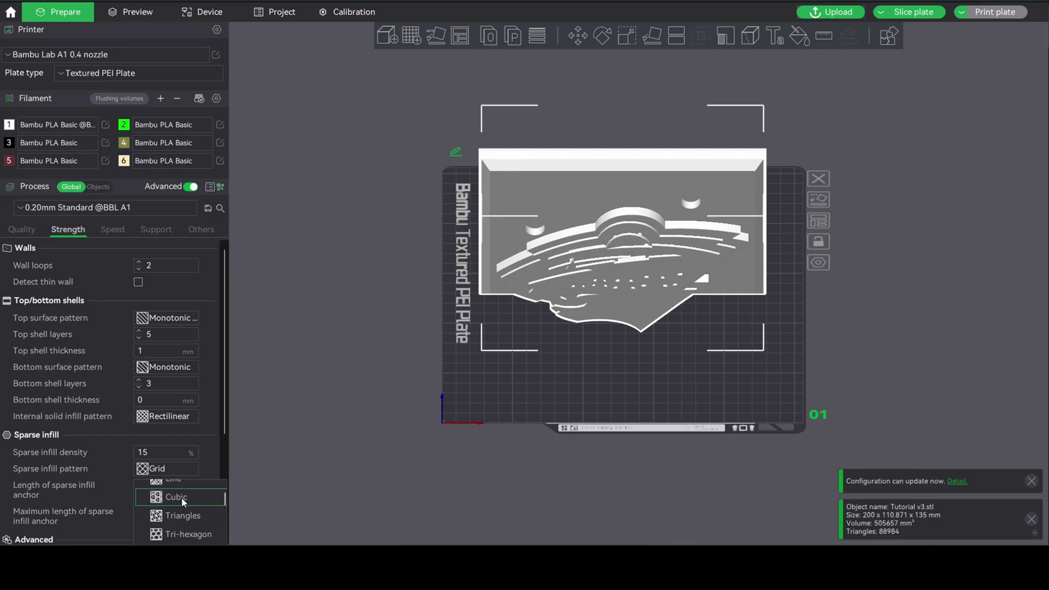
click(181, 497)
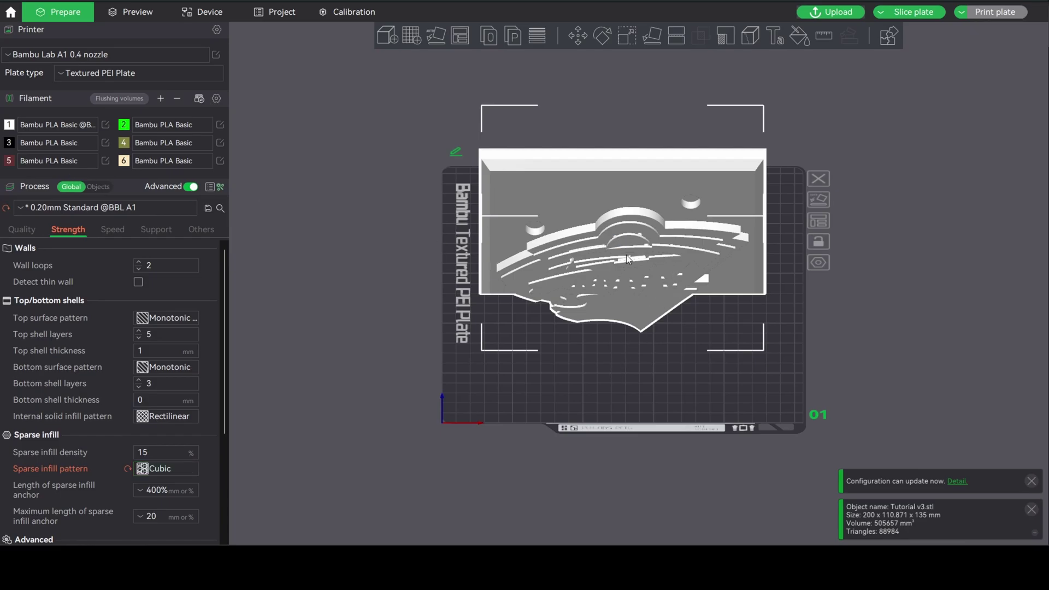
Split the imported plaque object into its separate parts.
drag(590, 408, 558, 367)
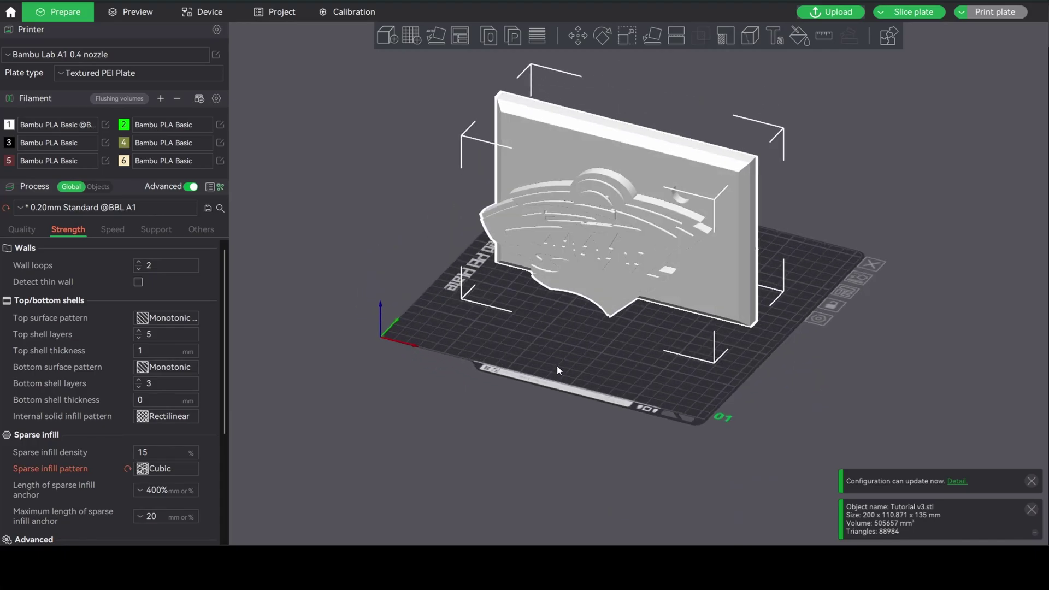
click(513, 36)
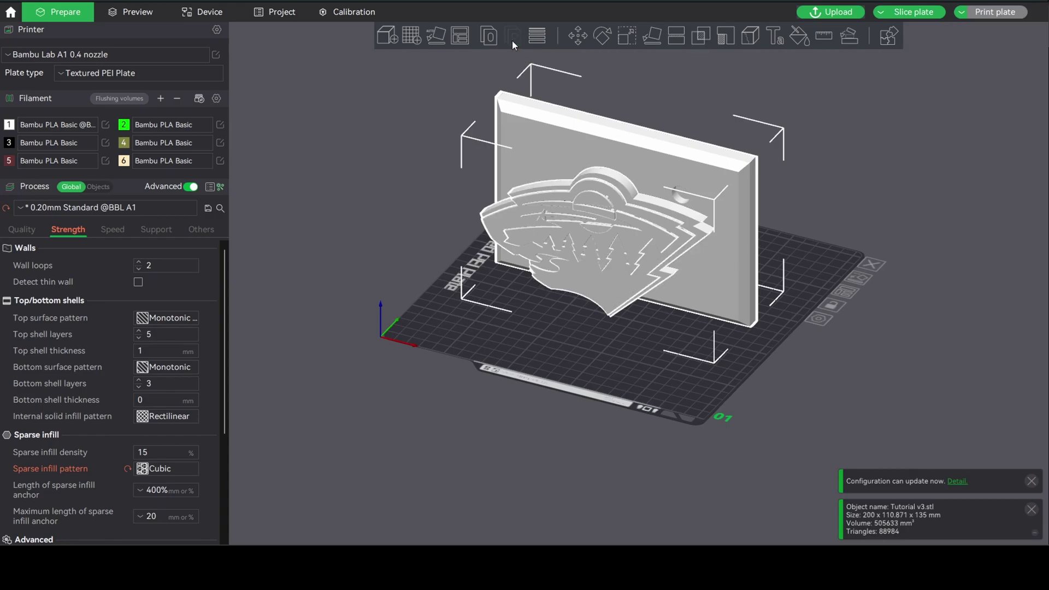
drag(547, 229, 494, 252)
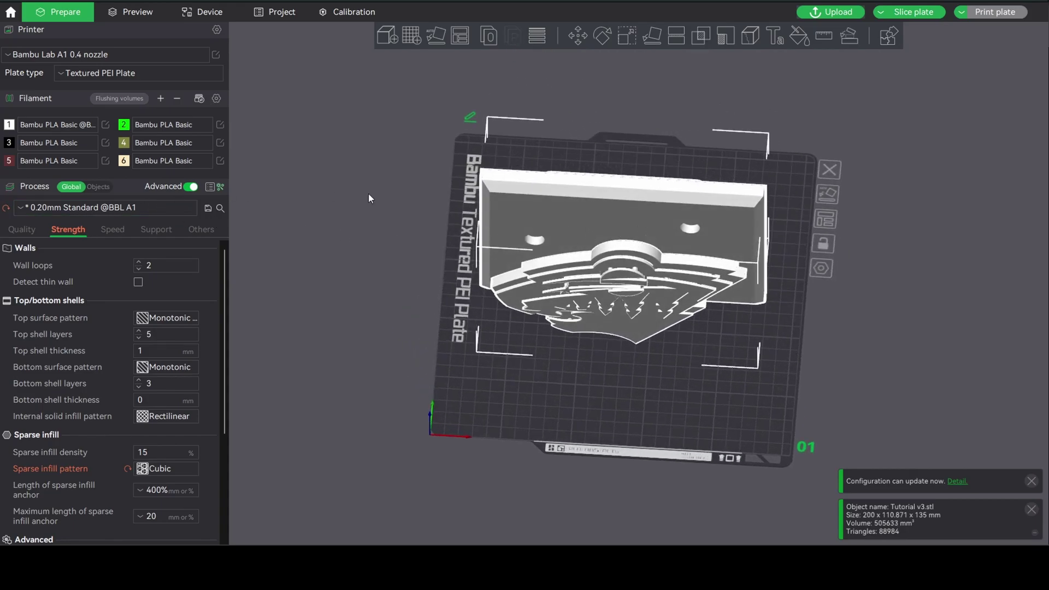
Examine the individual parts of Tutorial v3.stl in the object list to see which plaque piece each one represents, and clear the selection.
click(98, 187)
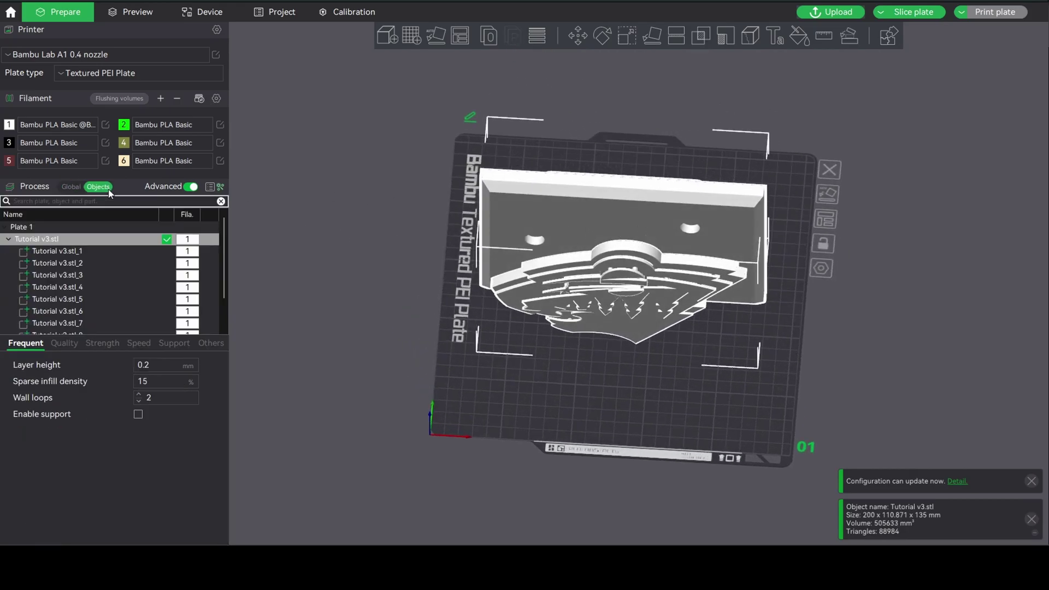
click(68, 253)
click(73, 264)
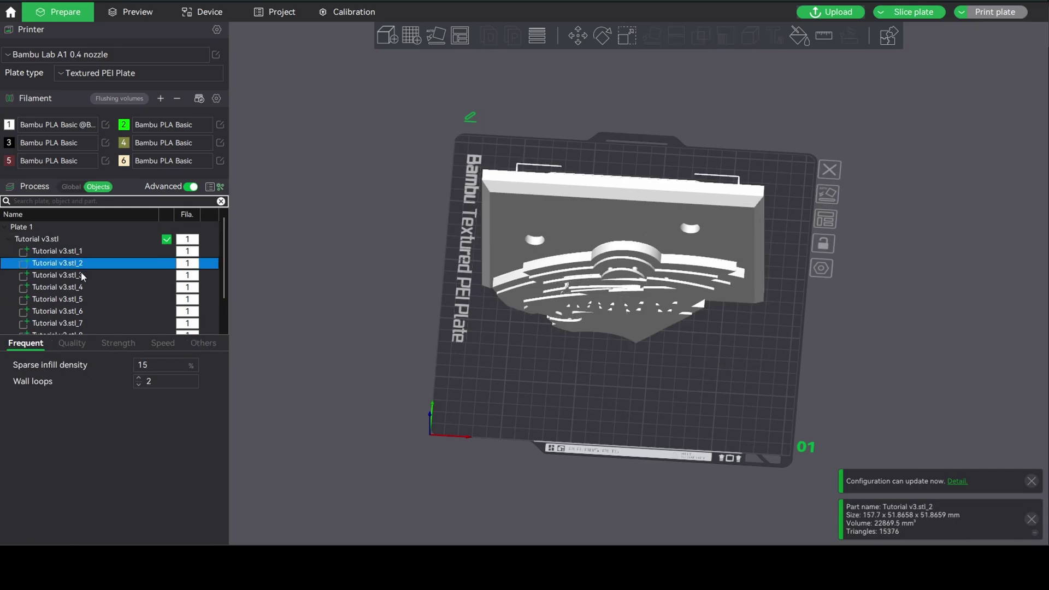
click(82, 276)
click(84, 288)
click(90, 300)
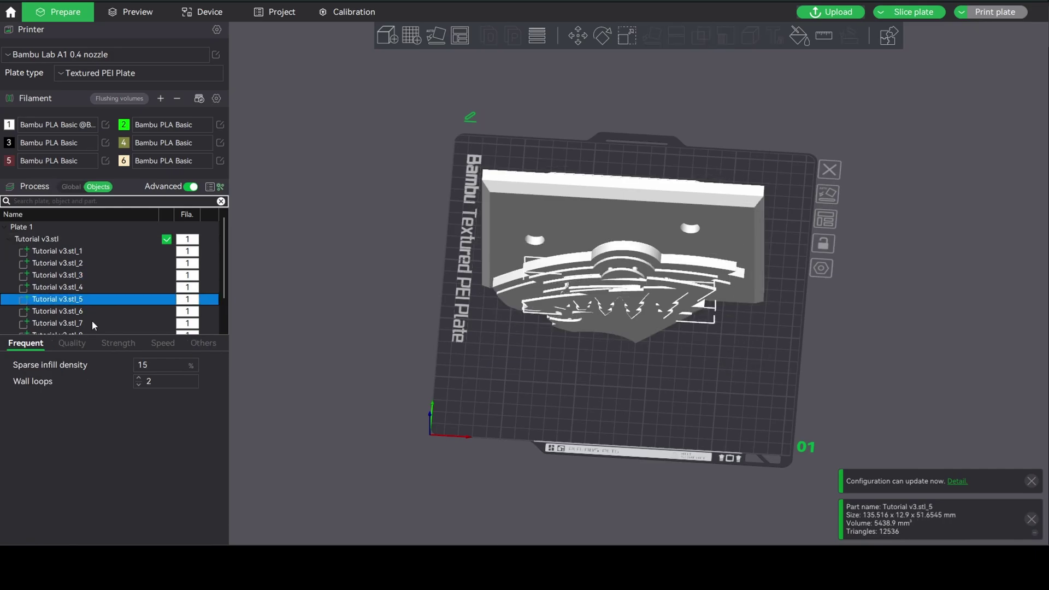
click(92, 322)
click(82, 275)
click(71, 265)
click(54, 239)
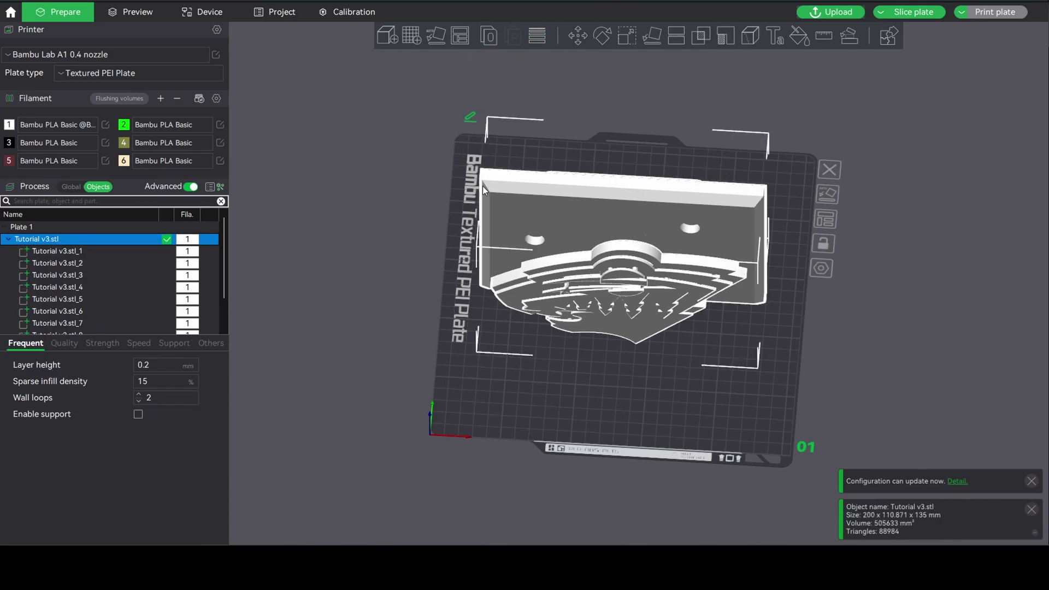
click(536, 157)
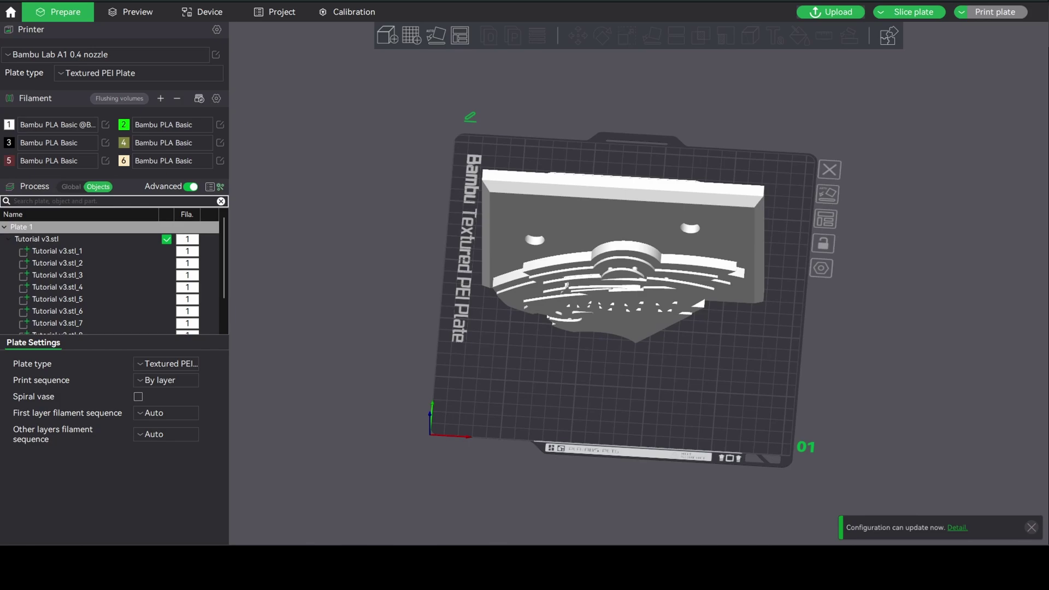
Set filament 1 to the Bambu PLA Basic system preset.
click(25, 126)
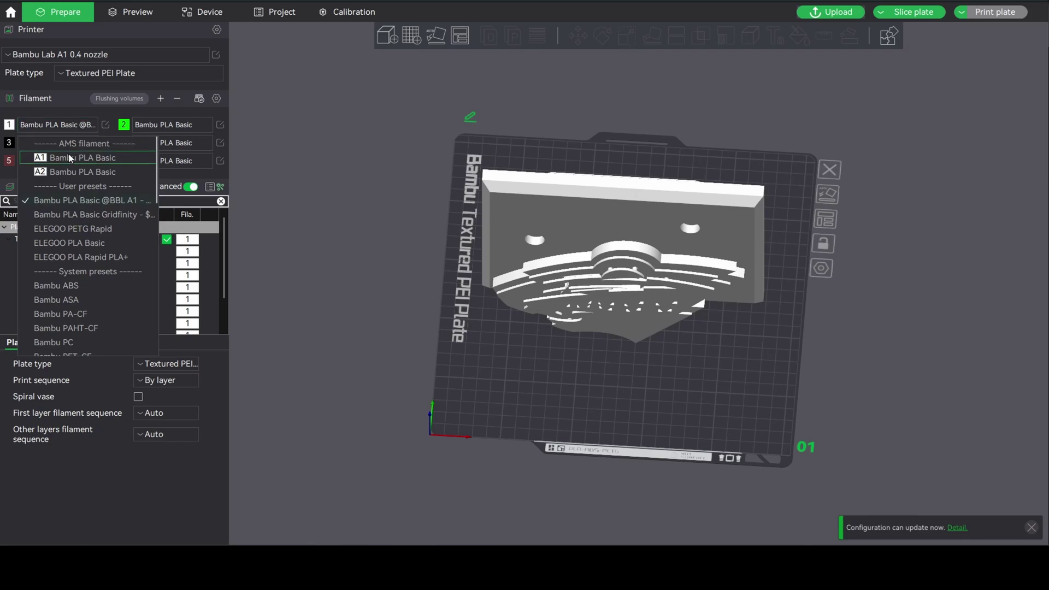
scroll(112, 298, down, 3)
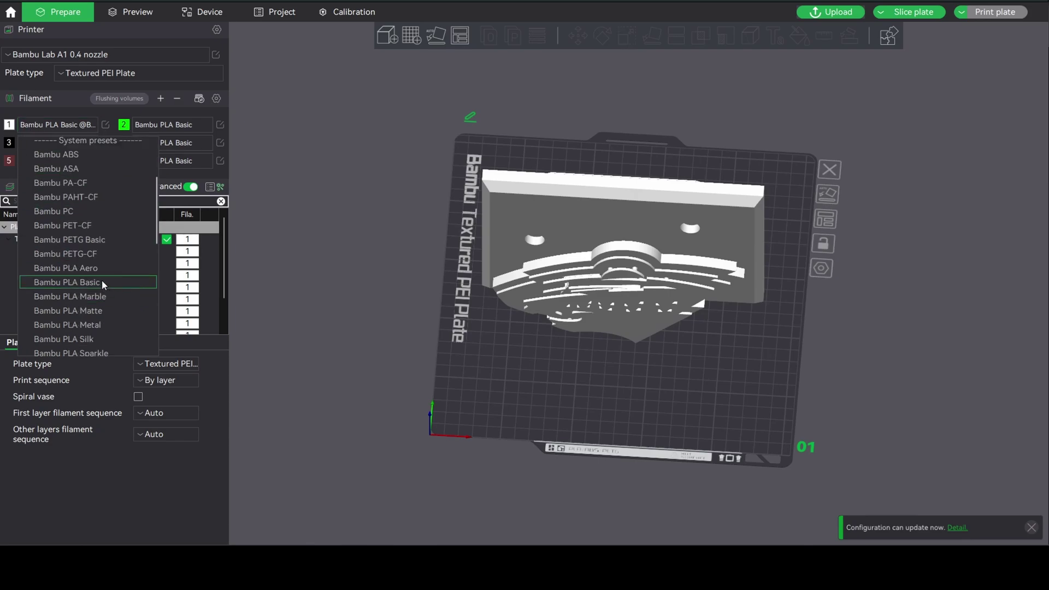
scroll(102, 280, down, 3)
scroll(102, 280, up, 3)
click(95, 281)
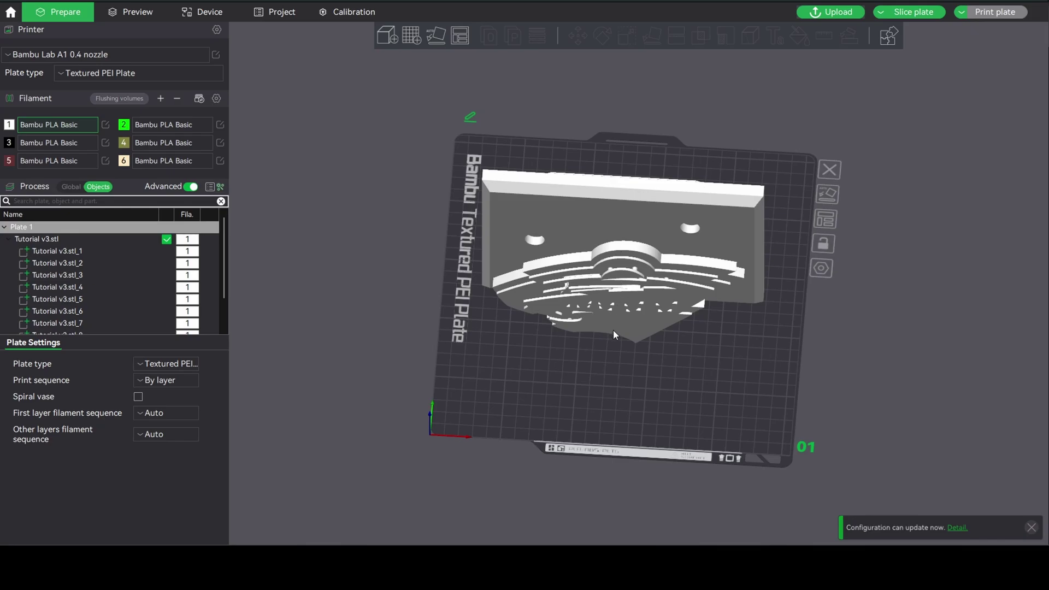
Set the colour of filament 2 to yellow (255, 255, 0) and filament 3 to red (255, 0, 0).
mouse_move(614, 330)
mouse_down()
mouse_move(596, 345)
mouse_move(602, 338)
mouse_up()
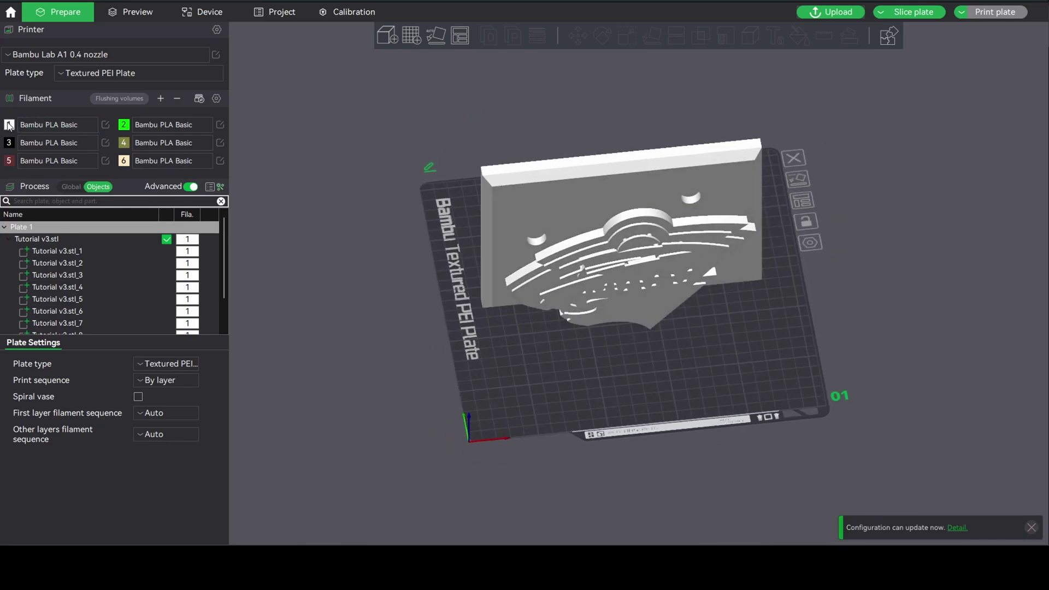
click(124, 125)
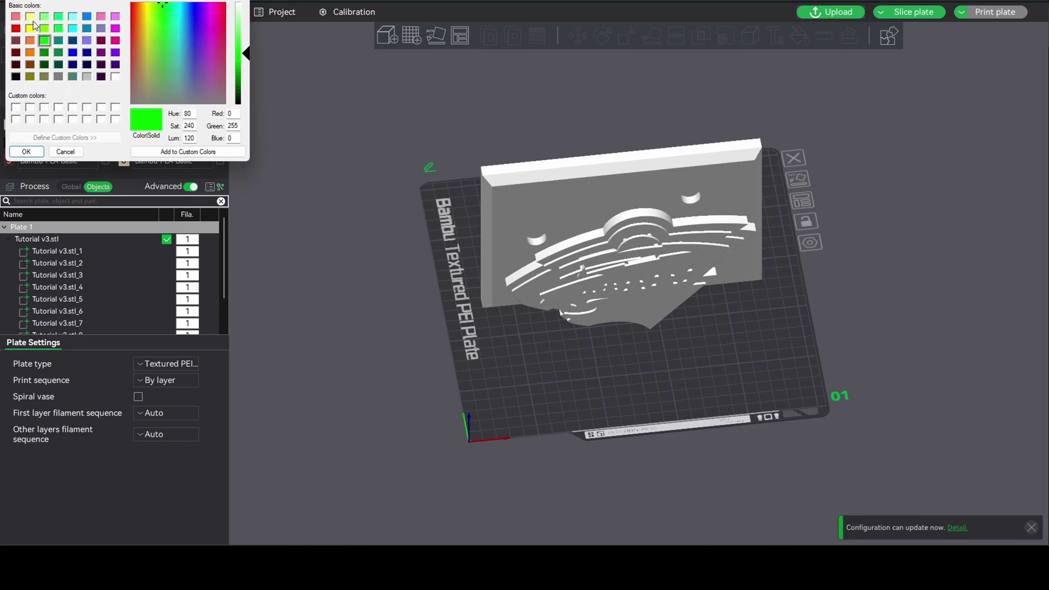
click(30, 28)
click(27, 152)
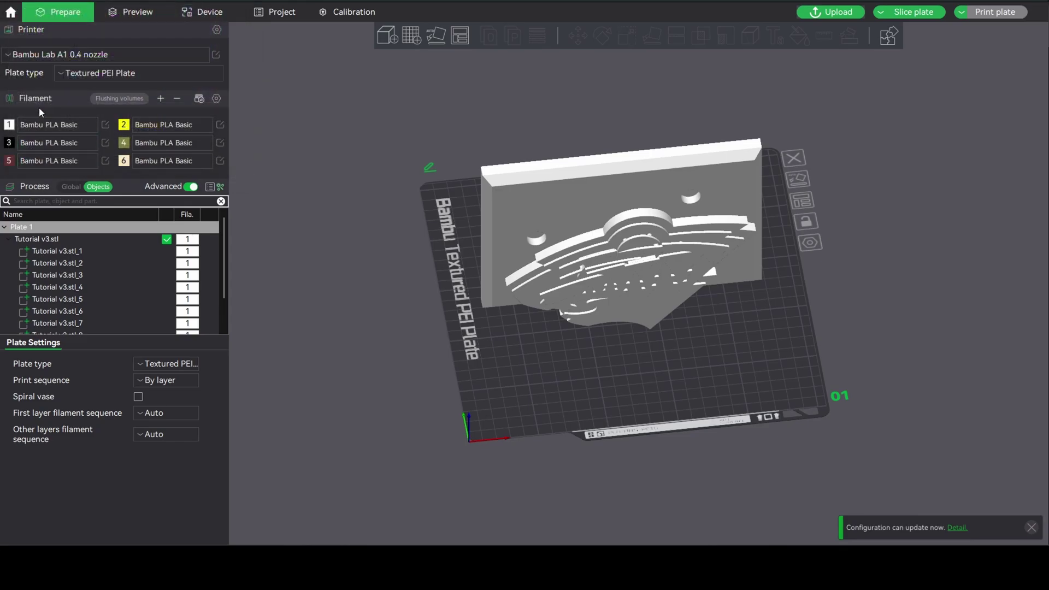
click(9, 143)
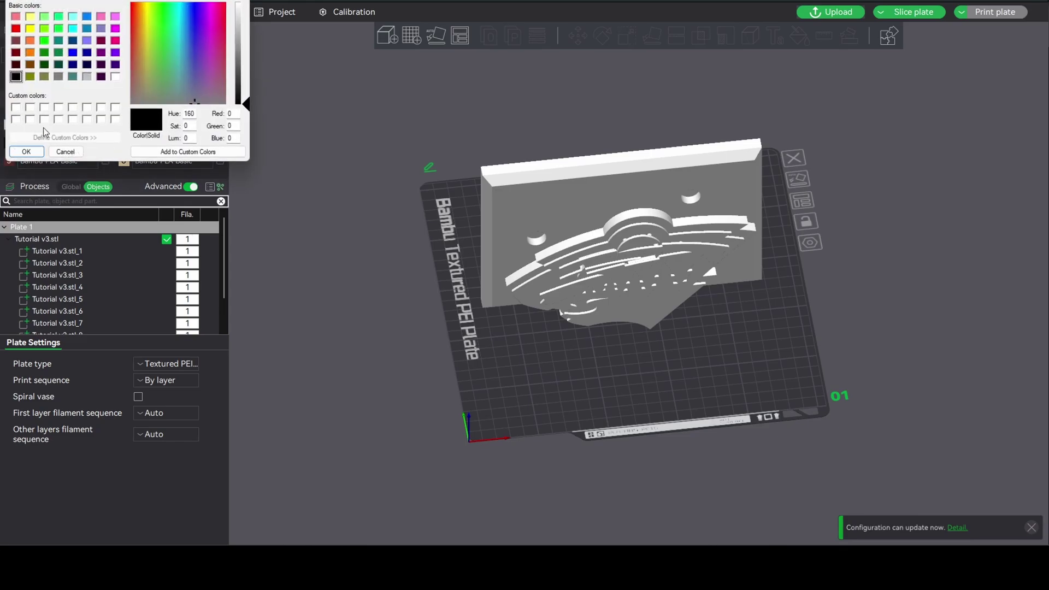
click(16, 28)
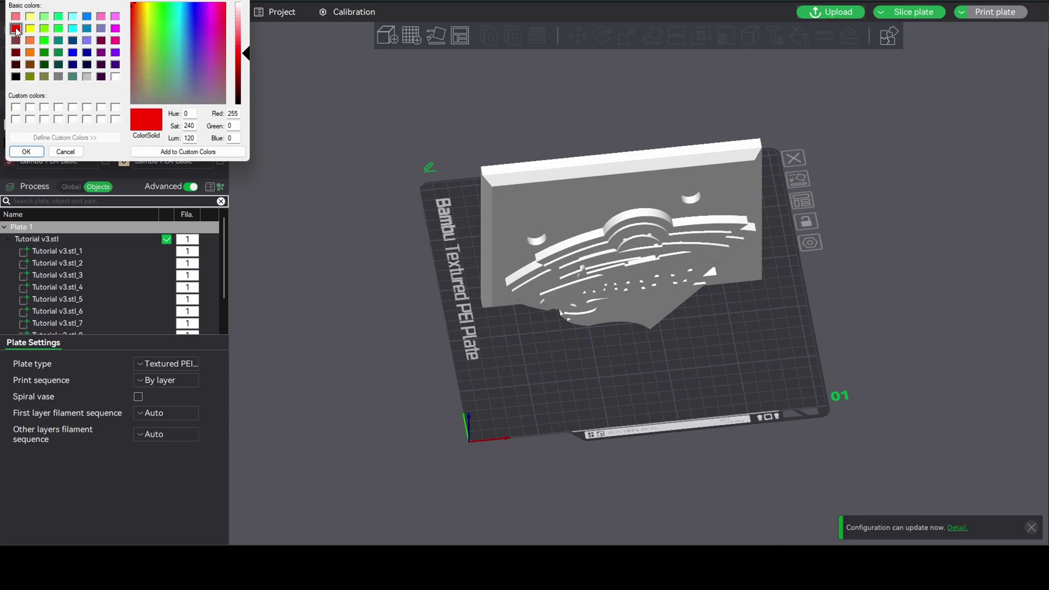
click(27, 152)
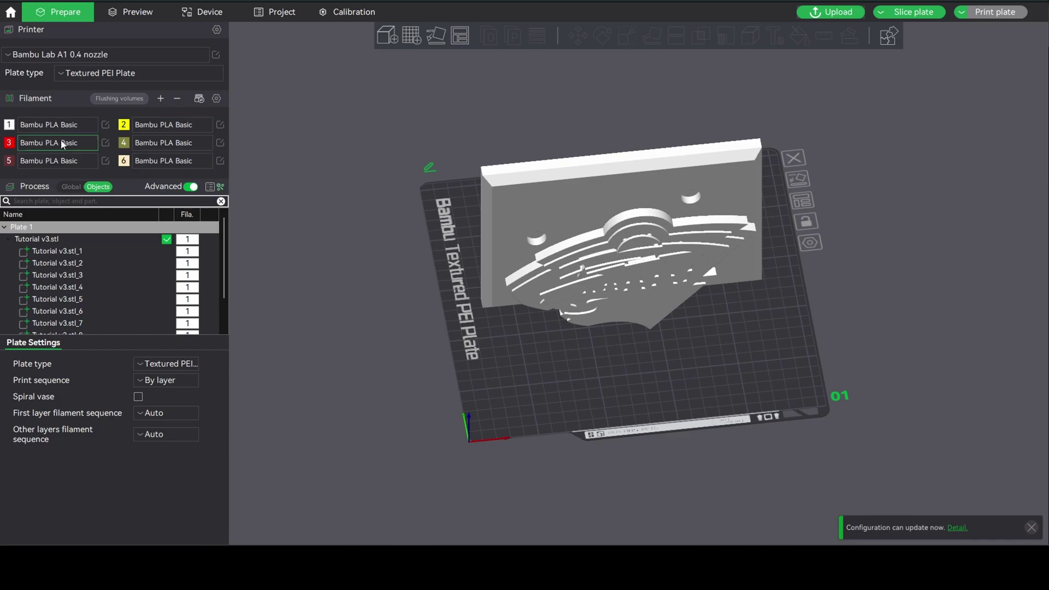
Lighten the colour of filament 4 to a pale beige with RGB 204, 204, 153.
click(123, 144)
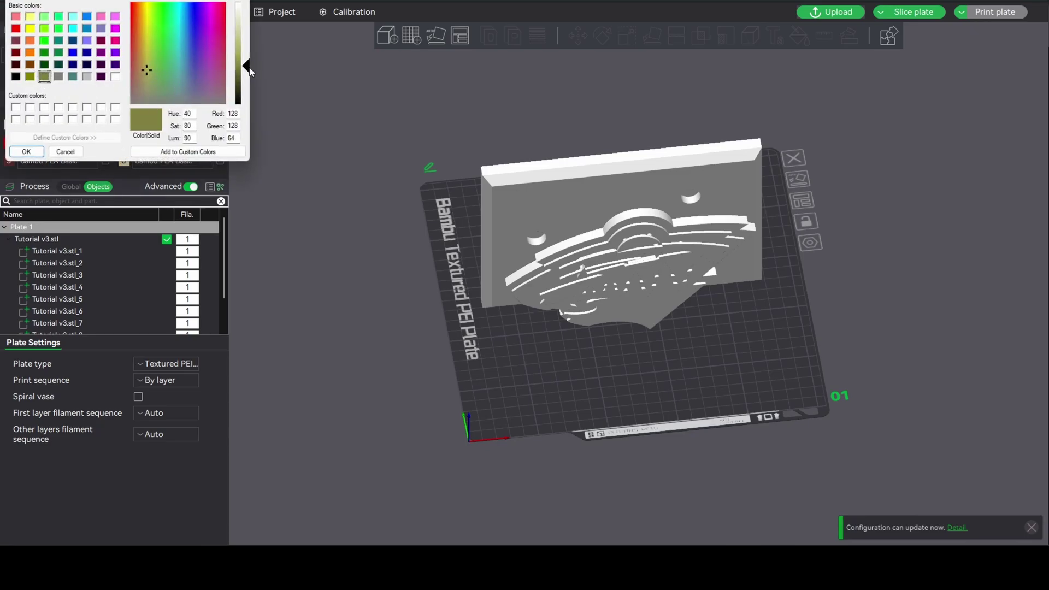
drag(249, 71, 251, 33)
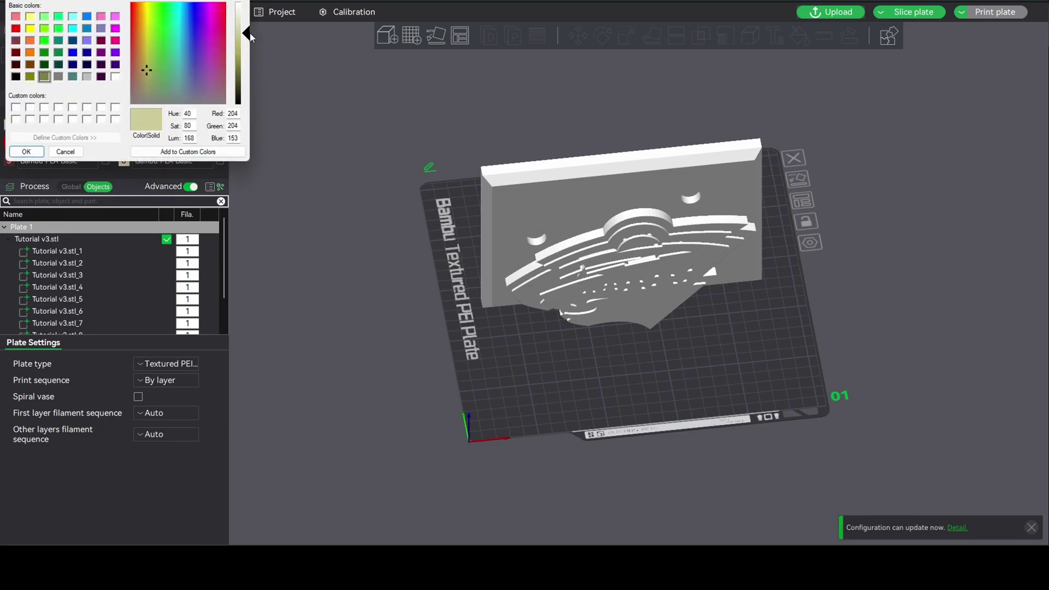
click(26, 152)
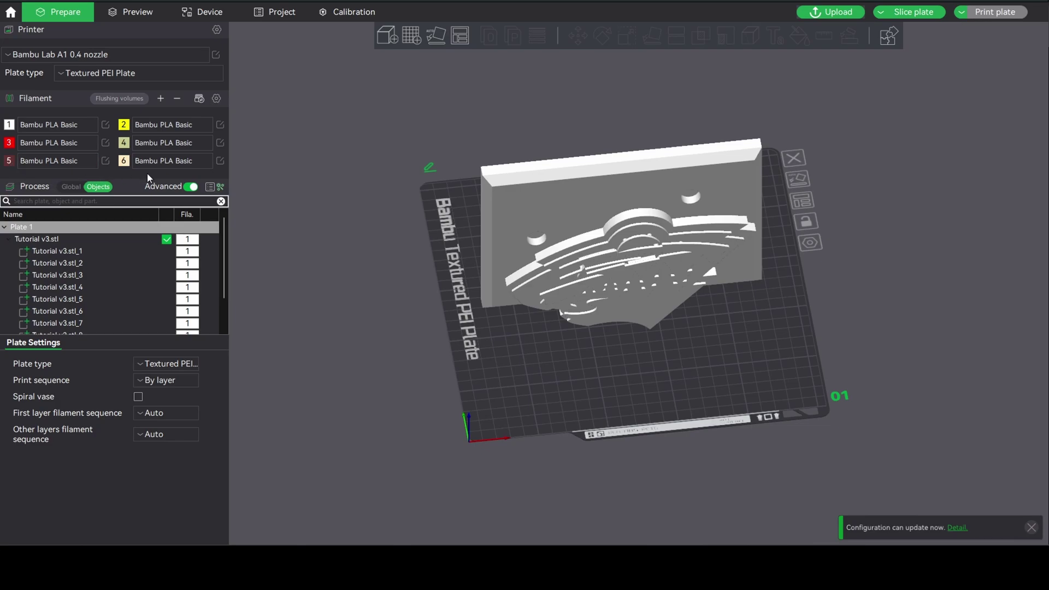
Remove the last two filaments, then add a new filament 5 coloured dark green (0, 128, 0).
click(181, 101)
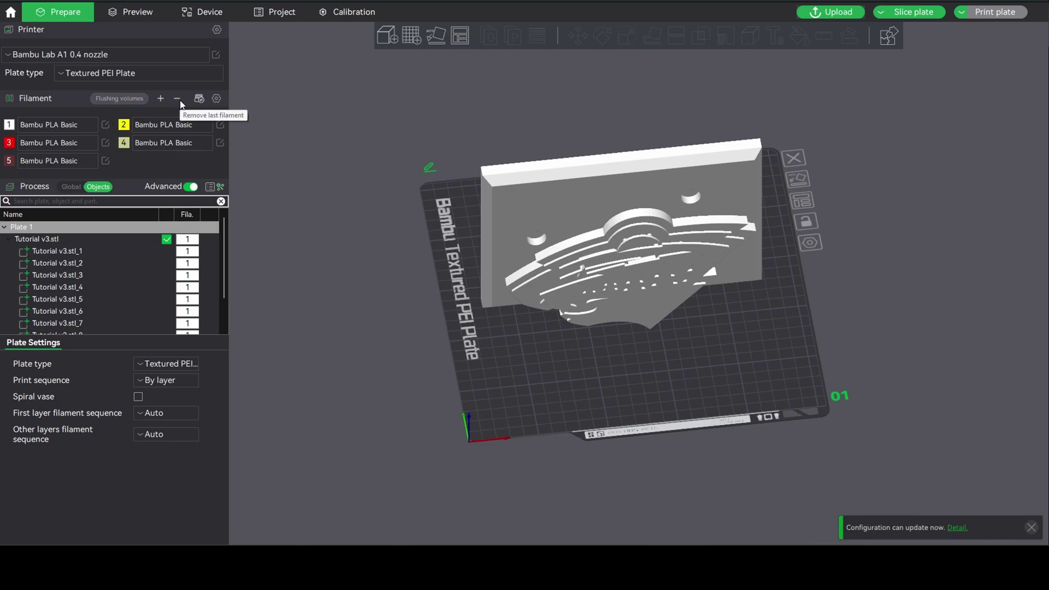
click(181, 101)
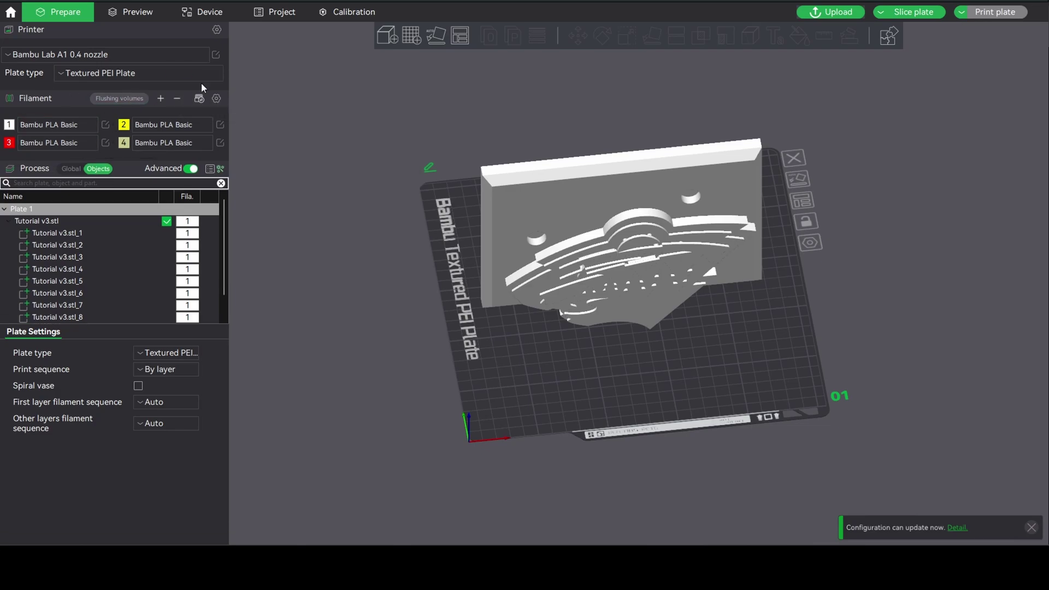
click(162, 101)
click(12, 164)
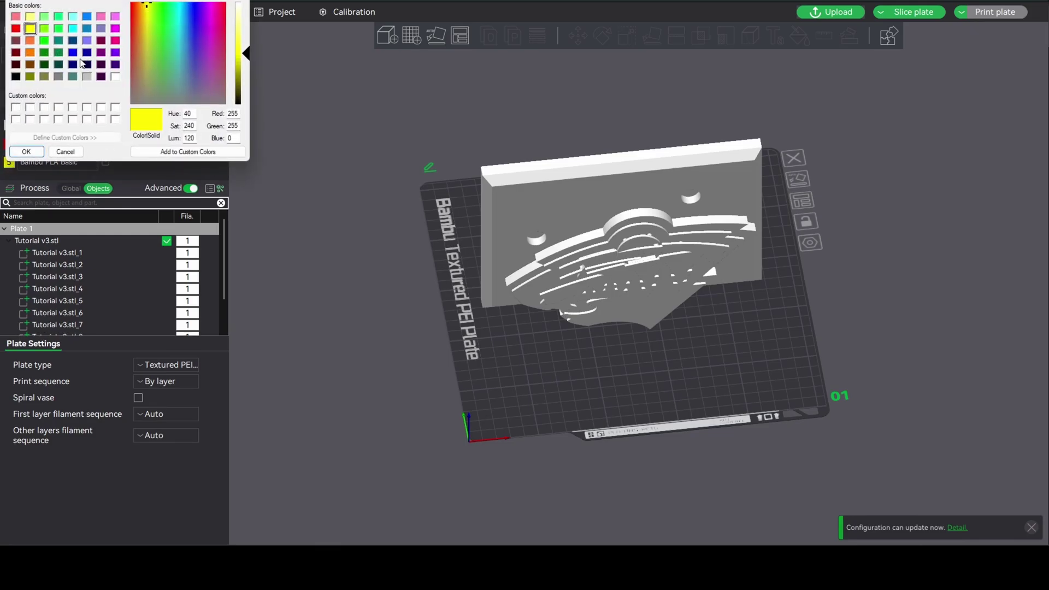
click(45, 53)
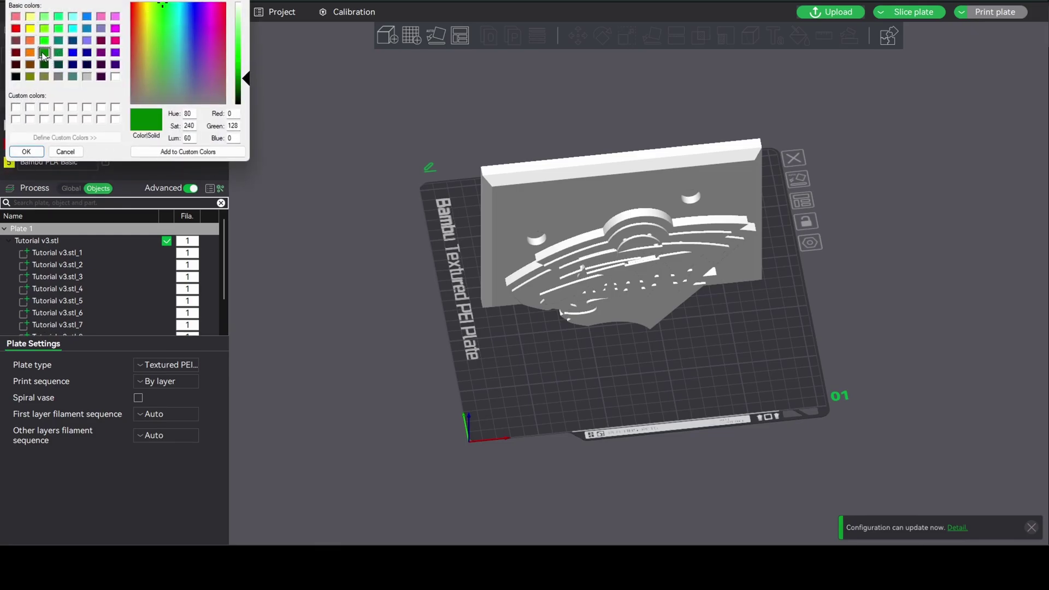
click(26, 152)
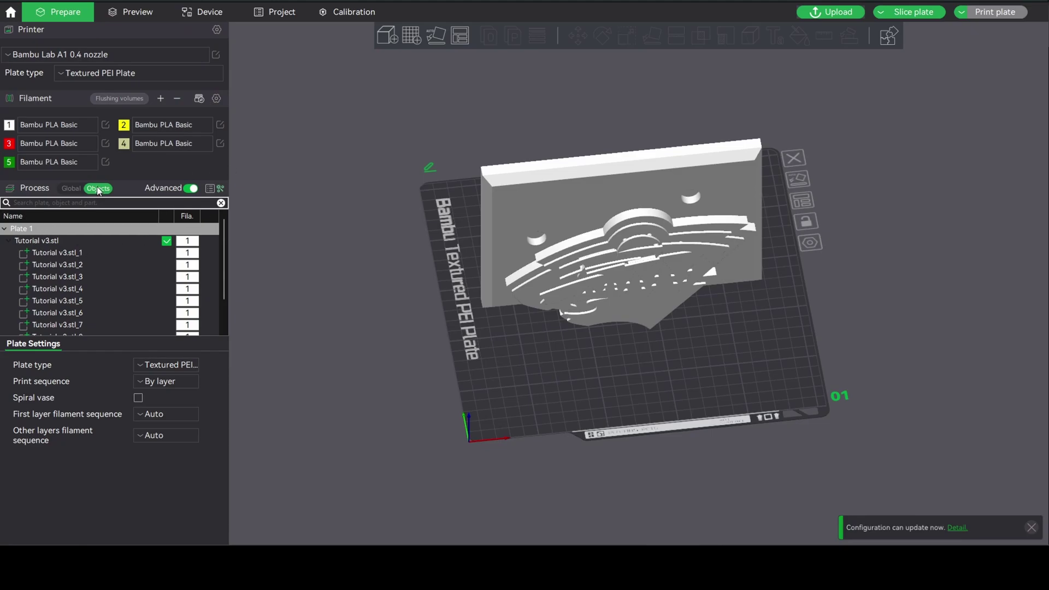
Assign filament 5 to the backing plate Tutorial v3.stl_1 and filament 4 to the rear stand Tutorial v3.stl_2.
click(71, 254)
click(72, 254)
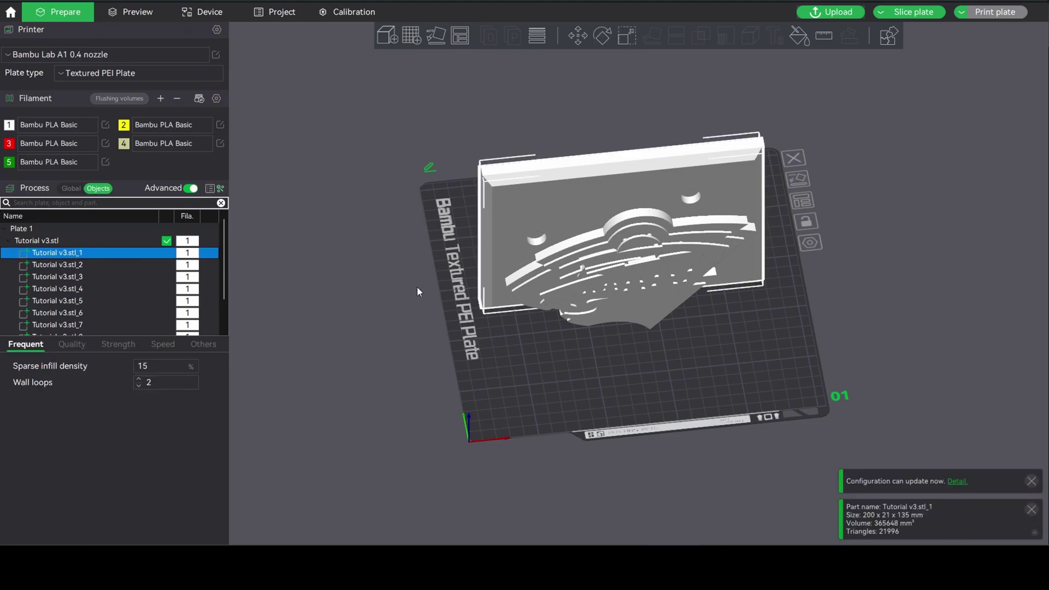
drag(417, 287, 440, 271)
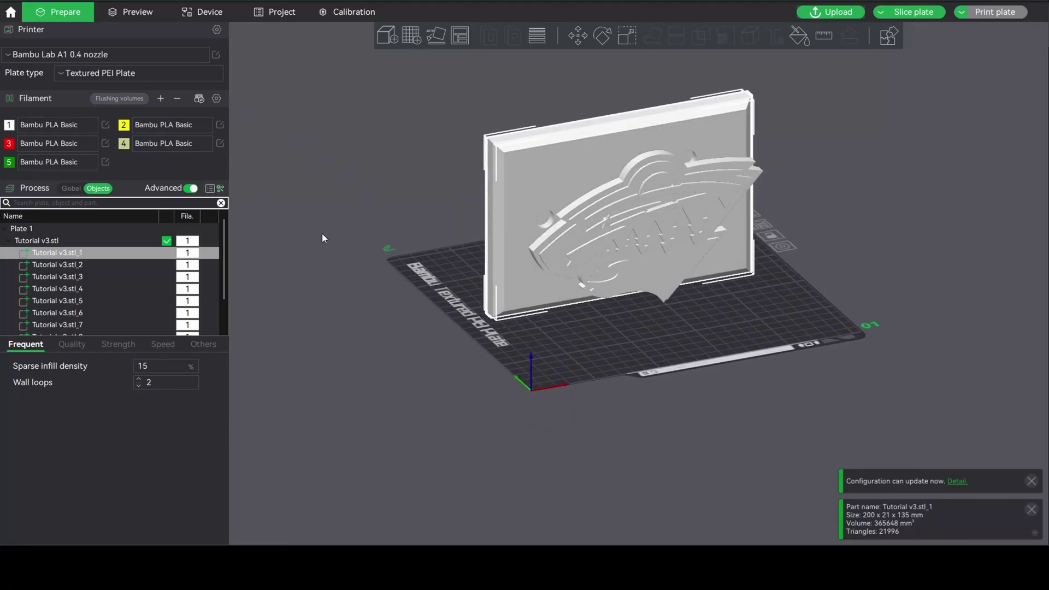
mouse_move(394, 234)
mouse_down()
mouse_move(356, 246)
mouse_move(383, 246)
mouse_up()
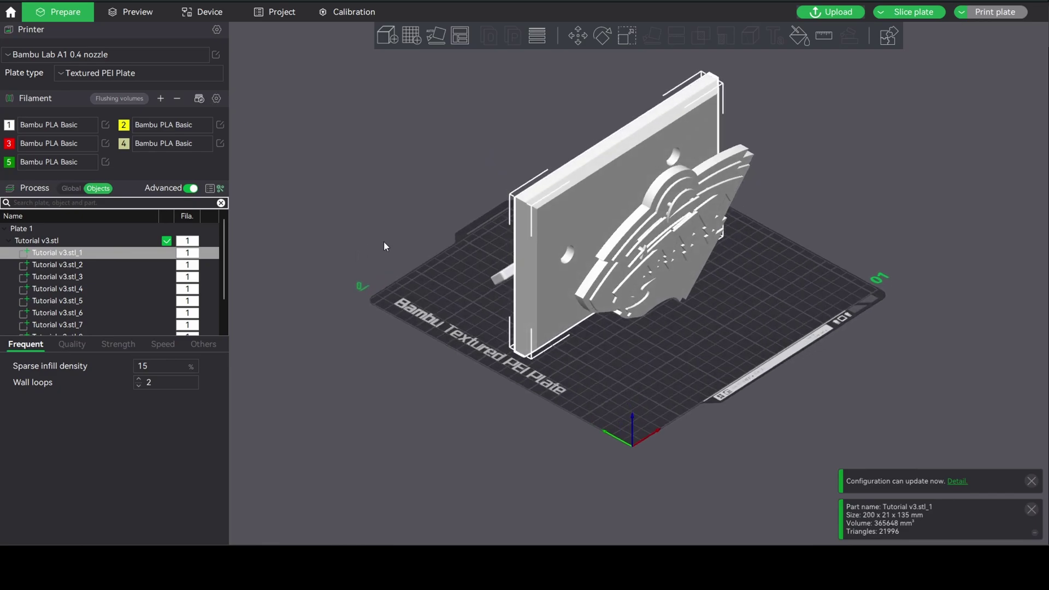
key(5)
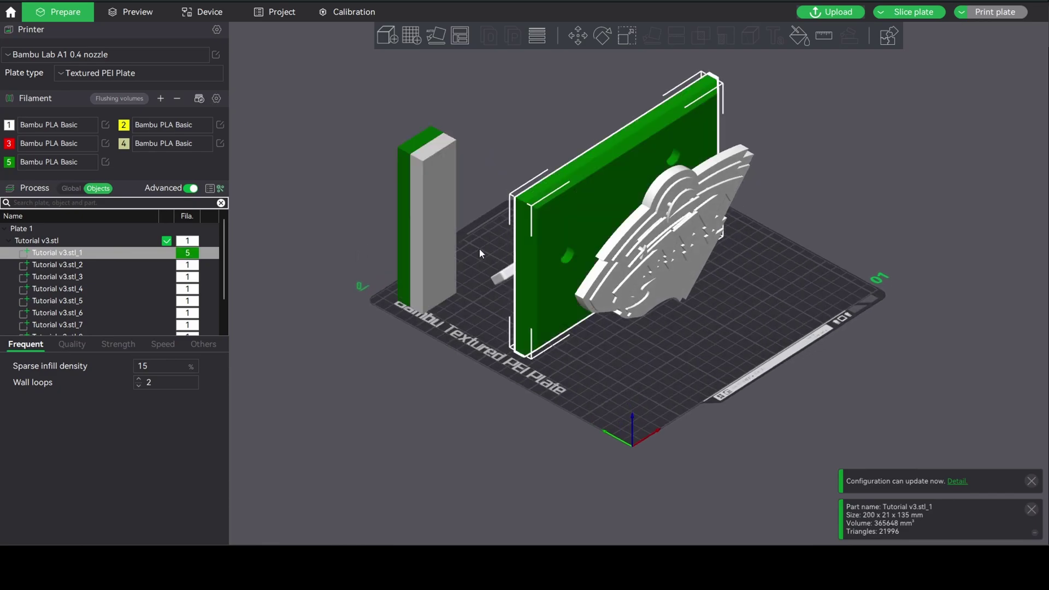
click(82, 265)
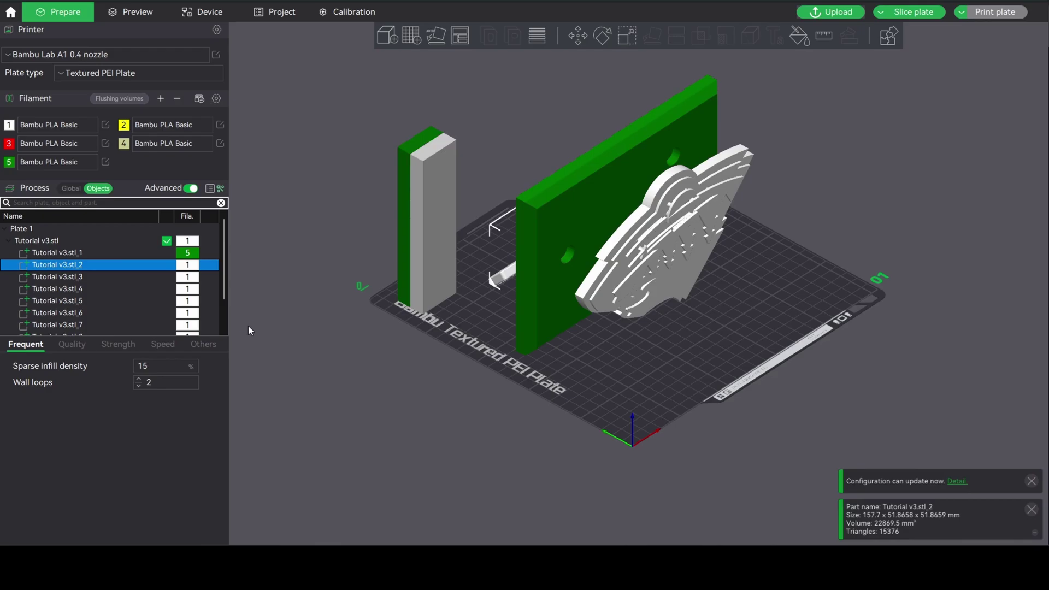
key(4)
Assign filament 5 to Tutorial v3.stl_4 and filament 3 to the parts Tutorial v3.stl_5 and Tutorial v3.stl_6.
click(157, 288)
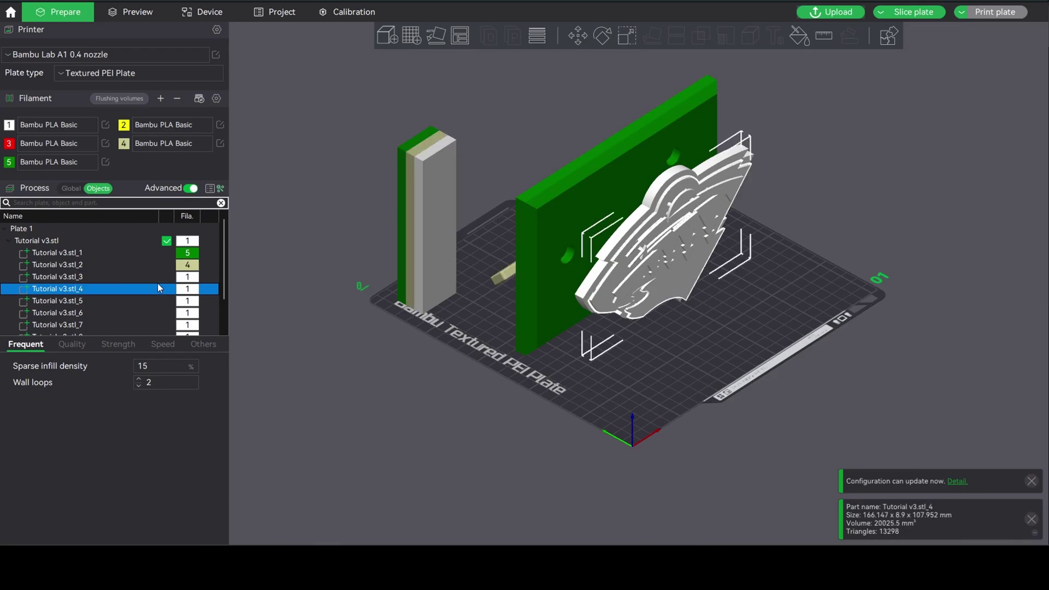
key(5)
click(136, 300)
key(3)
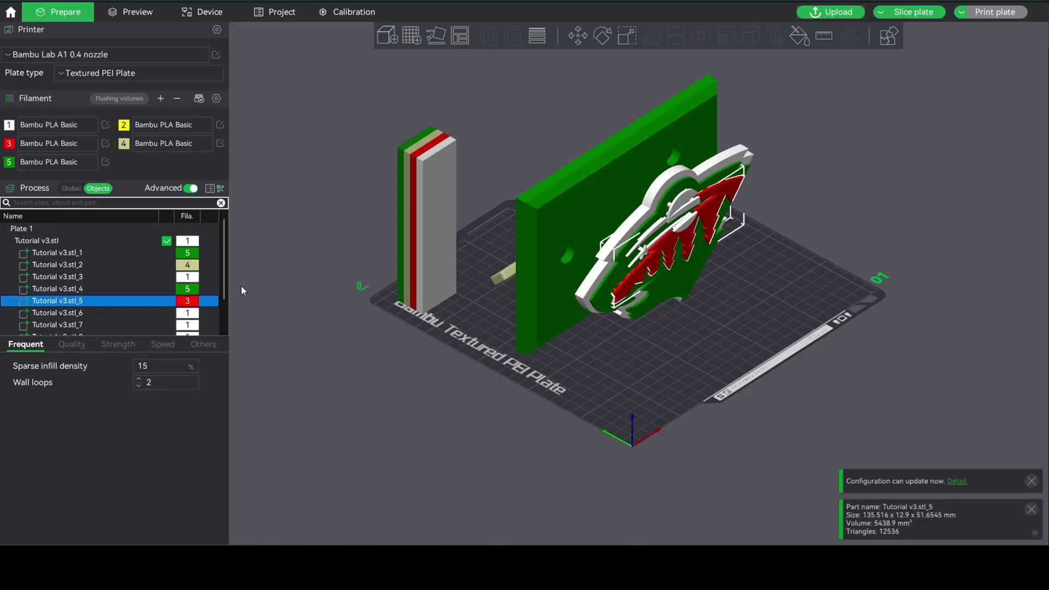
click(117, 313)
key(3)
Assign filament 2 to the sun parts Tutorial v3.stl_7 and Tutorial v3.stl_8.
click(151, 327)
key(2)
scroll(153, 335, down, 1)
click(155, 300)
key(2)
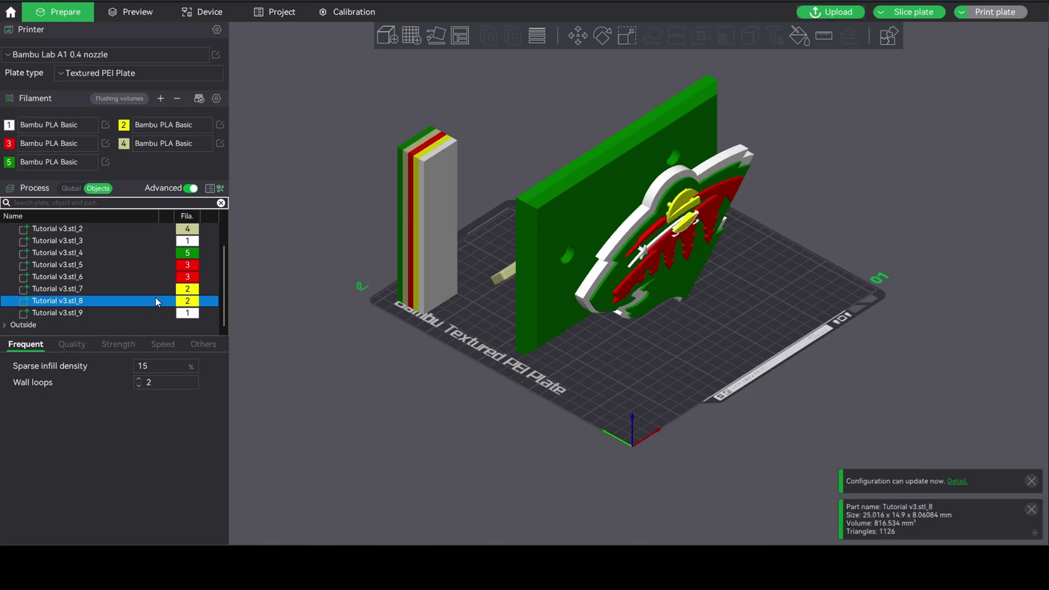
Assign filament 4 to the logo's outer base piece, Tutorial v3.stl_3.
click(156, 313)
scroll(158, 295, up, 1)
click(164, 276)
key(4)
mouse_move(636, 382)
mouse_down()
mouse_move(594, 369)
mouse_move(575, 348)
mouse_move(654, 372)
mouse_move(570, 363)
mouse_move(620, 393)
mouse_up()
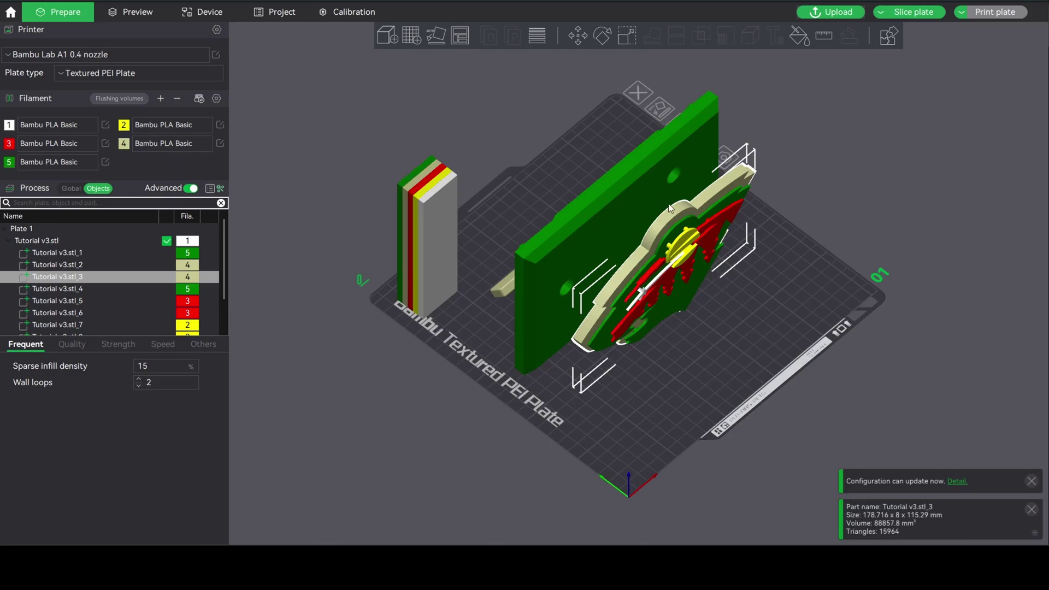
Select the whole Tutorial v3.stl object and lay it on the build plate by the front face of its logo.
click(598, 175)
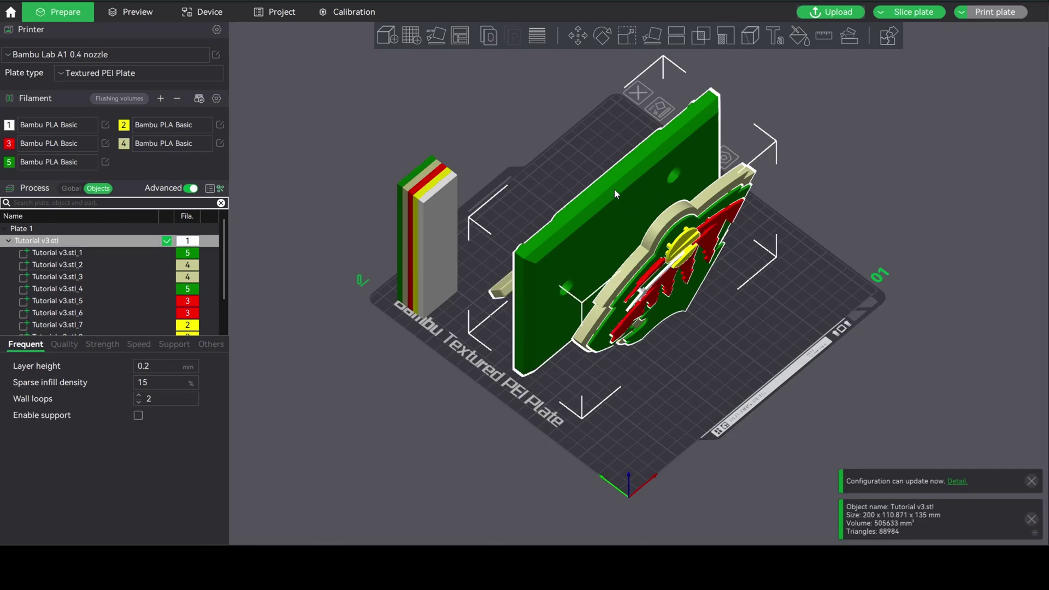
click(648, 35)
drag(761, 320, 792, 289)
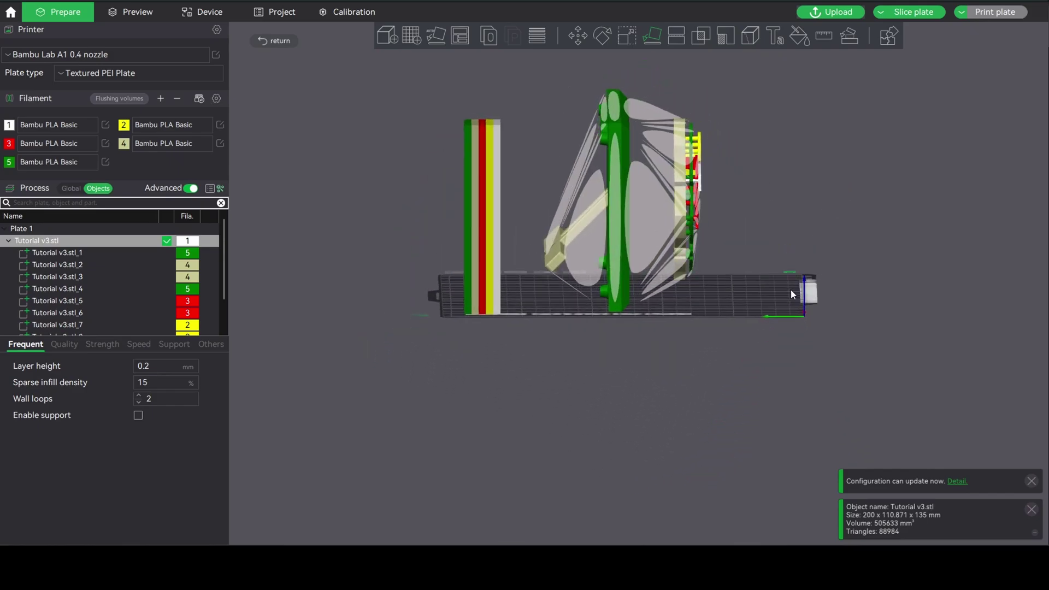
scroll(707, 142, up, 5)
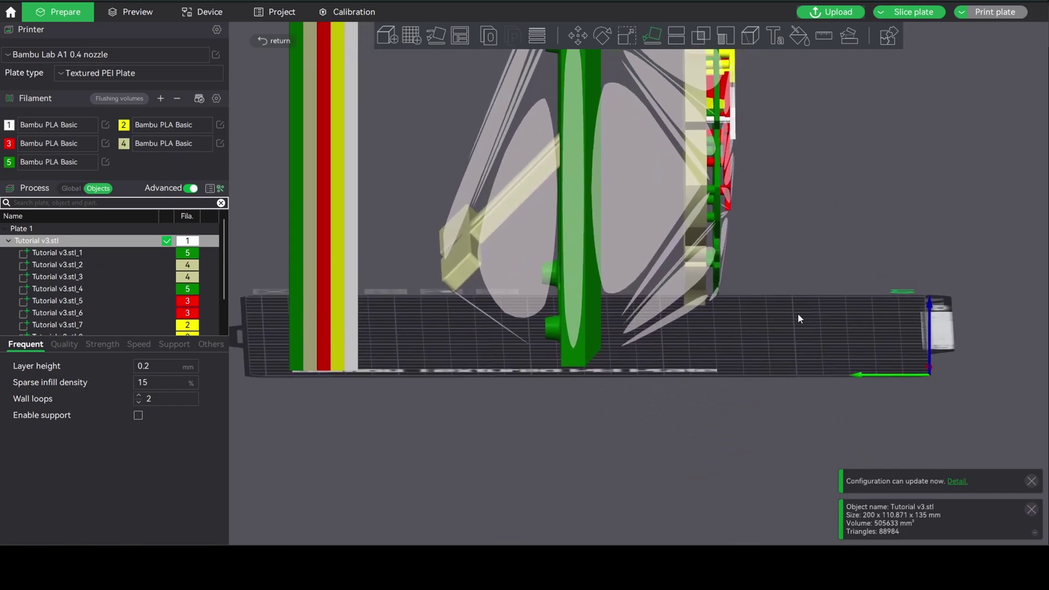
scroll(701, 428, down, 5)
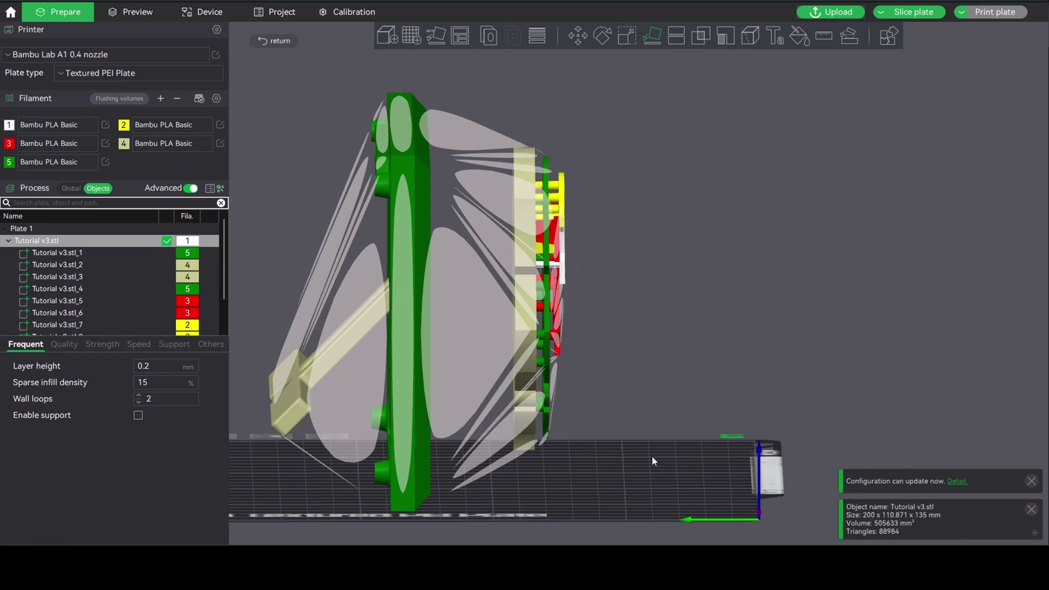
drag(653, 460, 632, 474)
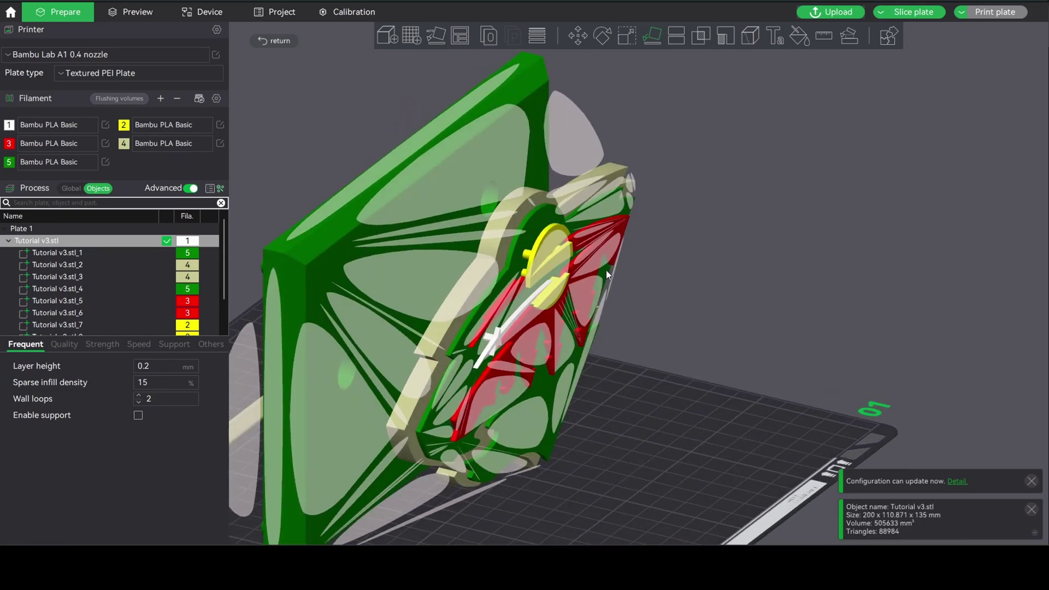
click(545, 269)
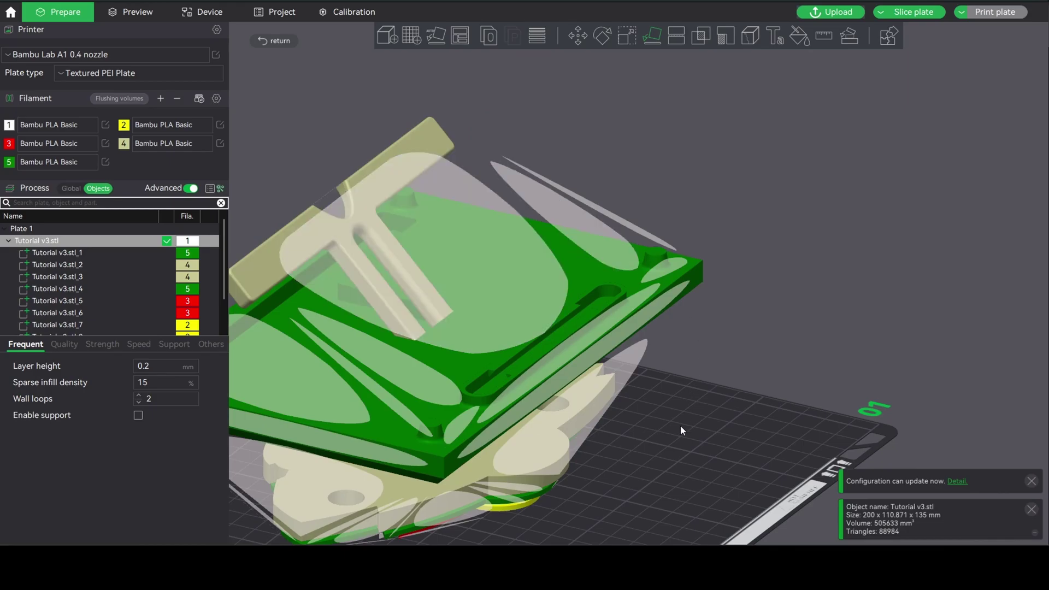
Split the face-down plaque assembly into separate objects.
drag(680, 426, 650, 429)
scroll(609, 281, down, 5)
right_drag(658, 482, 655, 381)
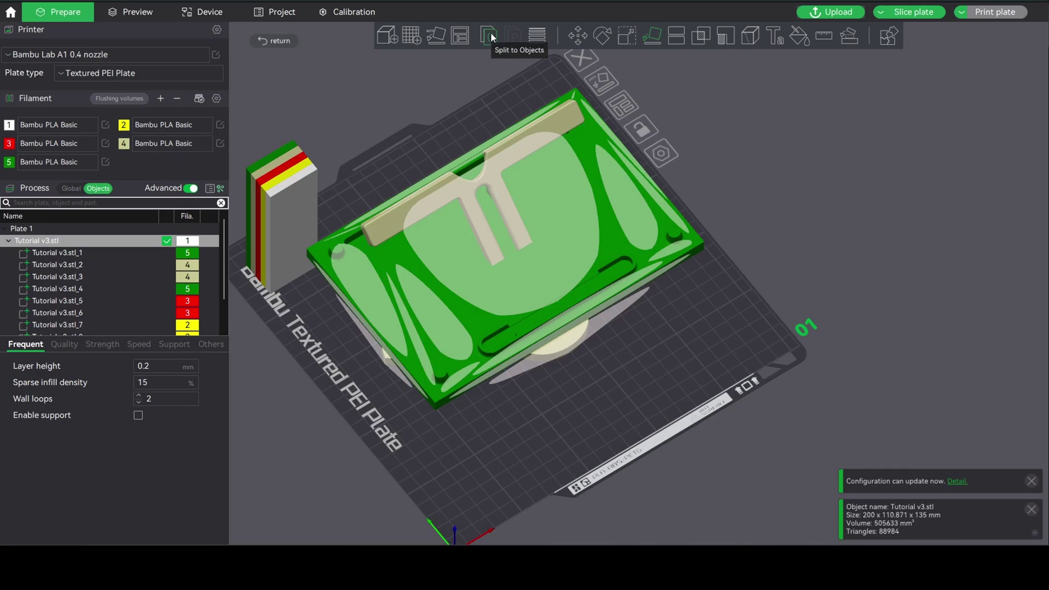
click(491, 33)
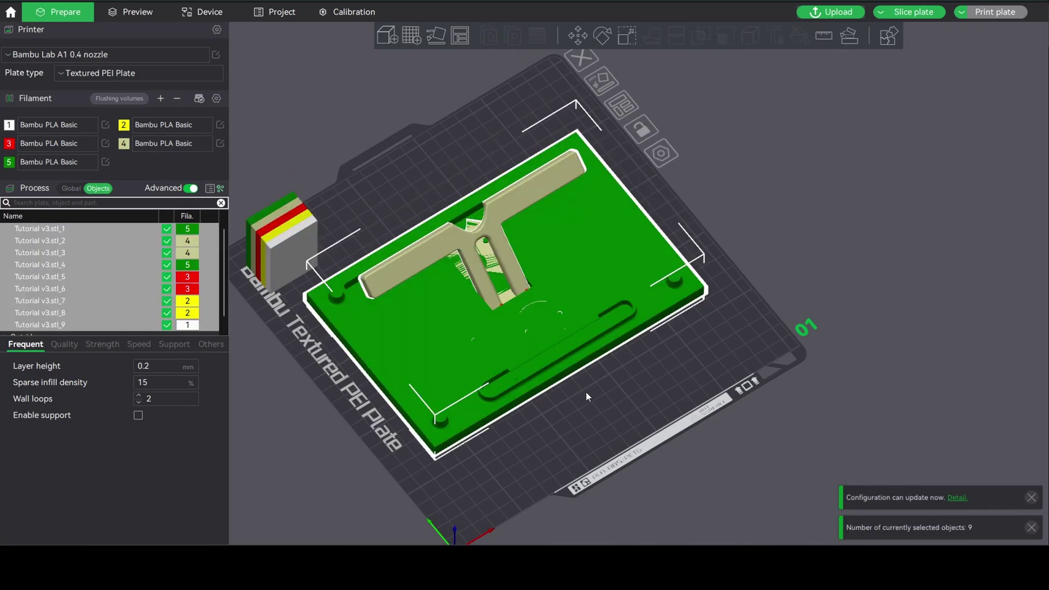
Add three more build plates to the project for the separated plaque pieces.
drag(586, 392, 542, 426)
scroll(505, 341, down, 4)
right_drag(596, 192, 581, 170)
drag(582, 397, 572, 285)
scroll(549, 280, up, 8)
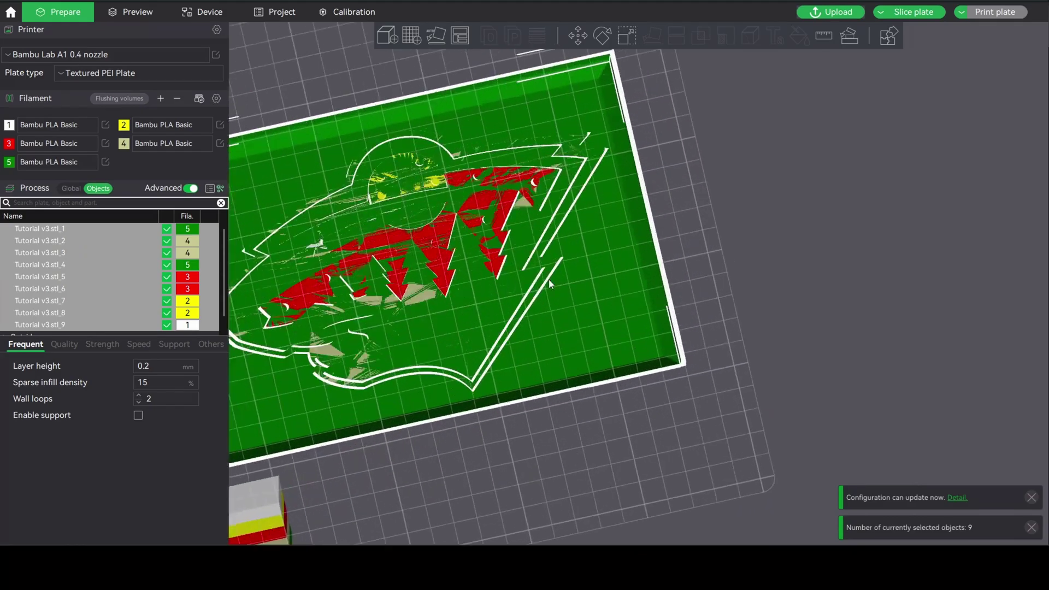
scroll(692, 173, down, 6)
drag(684, 185, 547, 164)
click(412, 36)
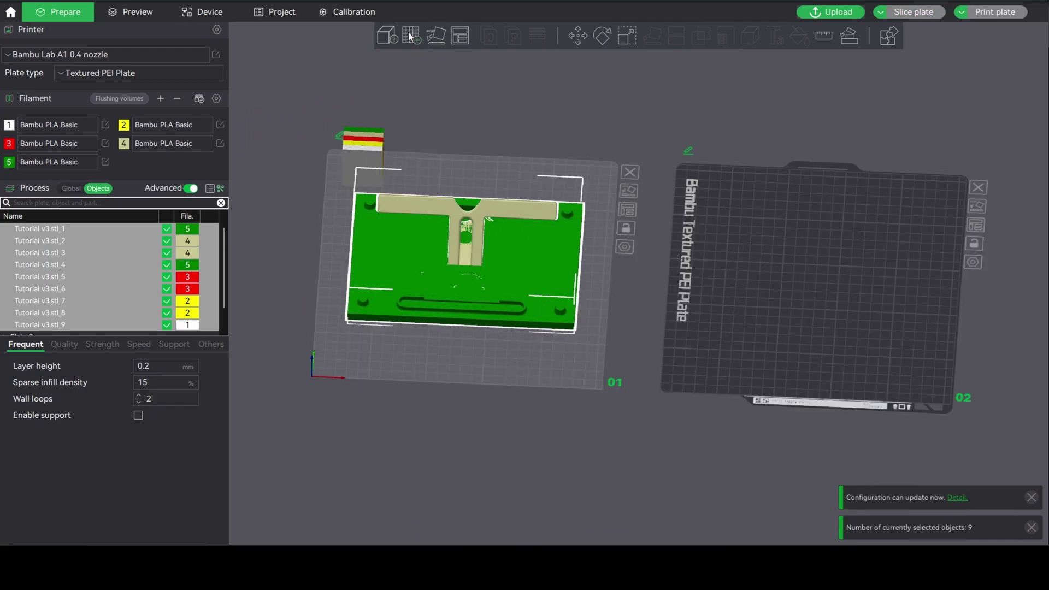
click(412, 37)
click(412, 36)
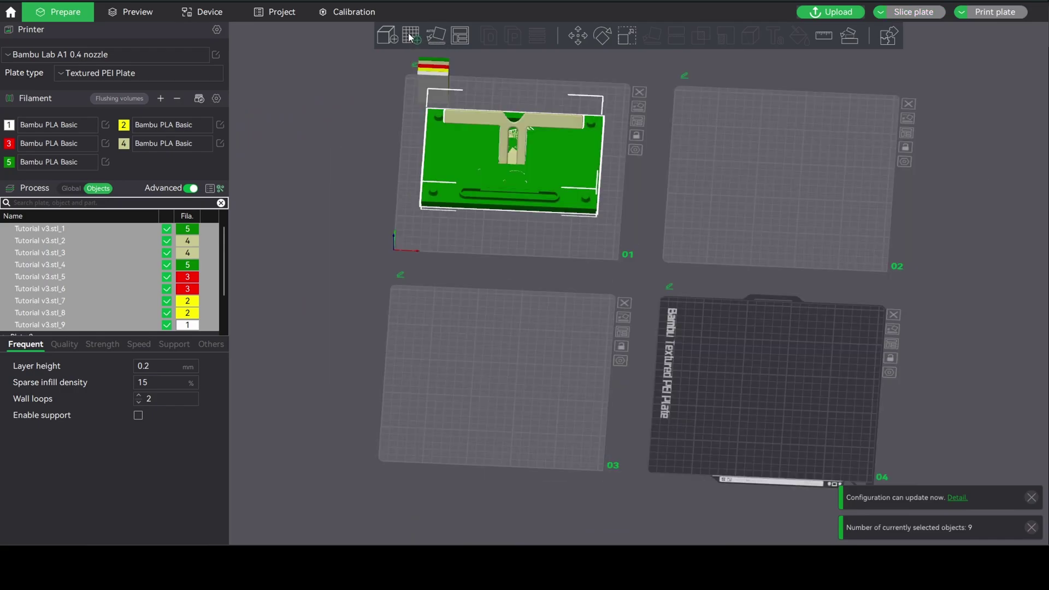
right_drag(500, 83, 434, 145)
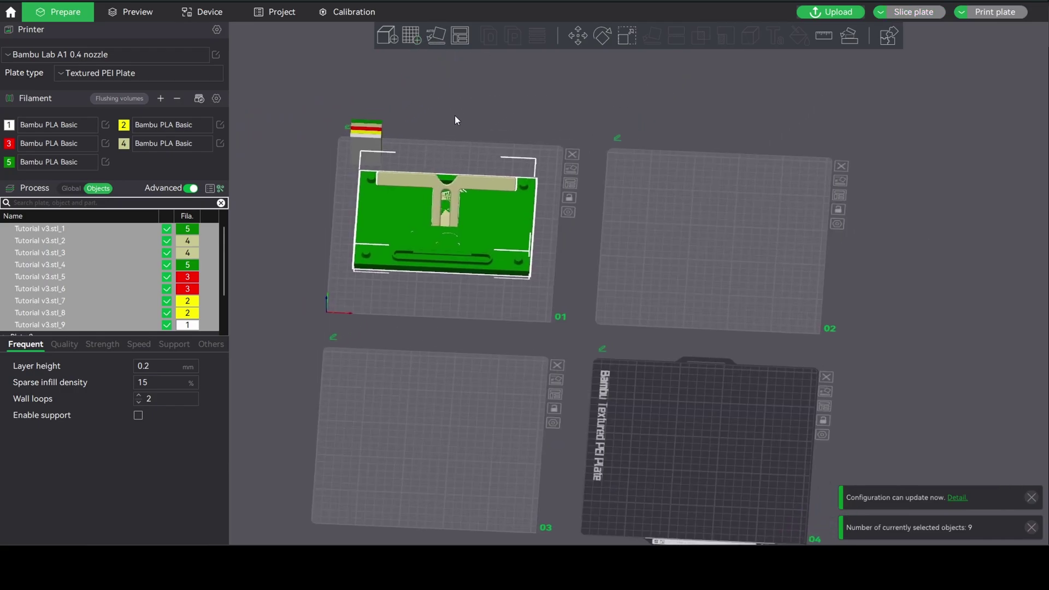
Move the green base plate, Tutorial v3.stl_1, from plate 1 to plate 2.
click(446, 125)
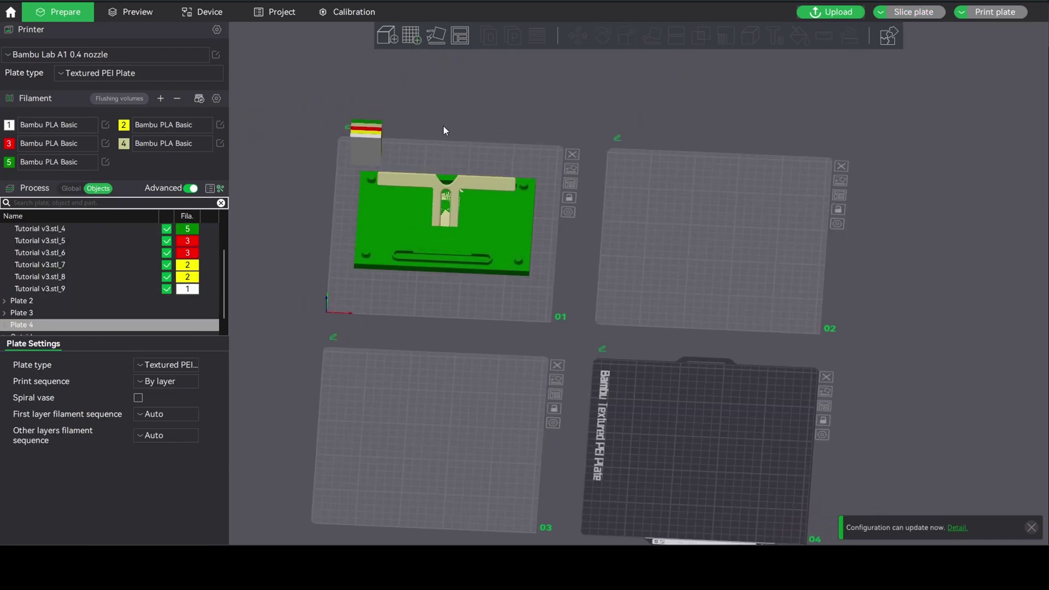
click(381, 218)
drag(426, 142, 428, 149)
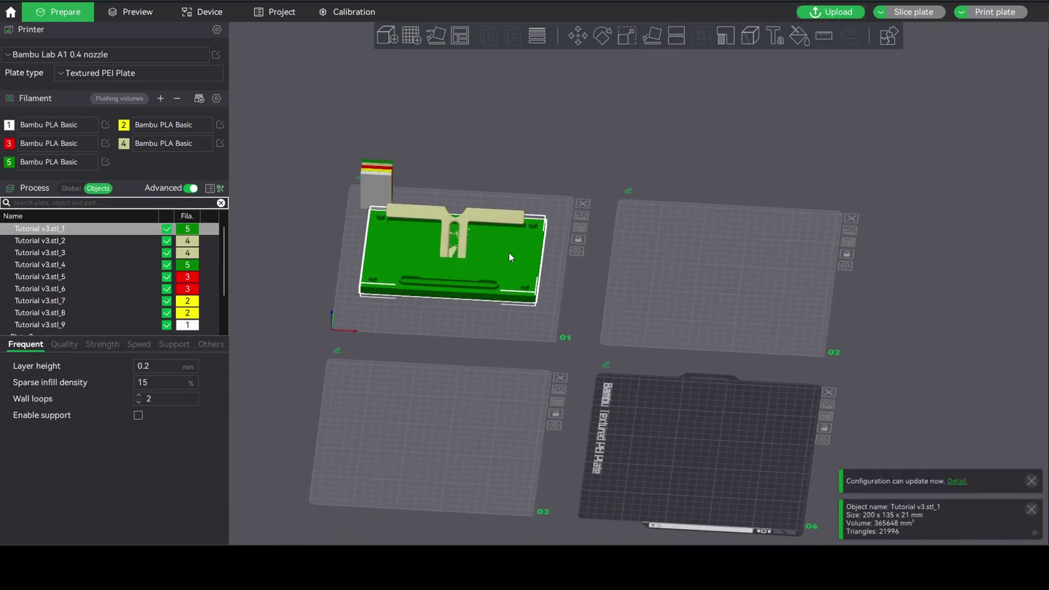
drag(510, 263, 780, 264)
drag(754, 325, 755, 330)
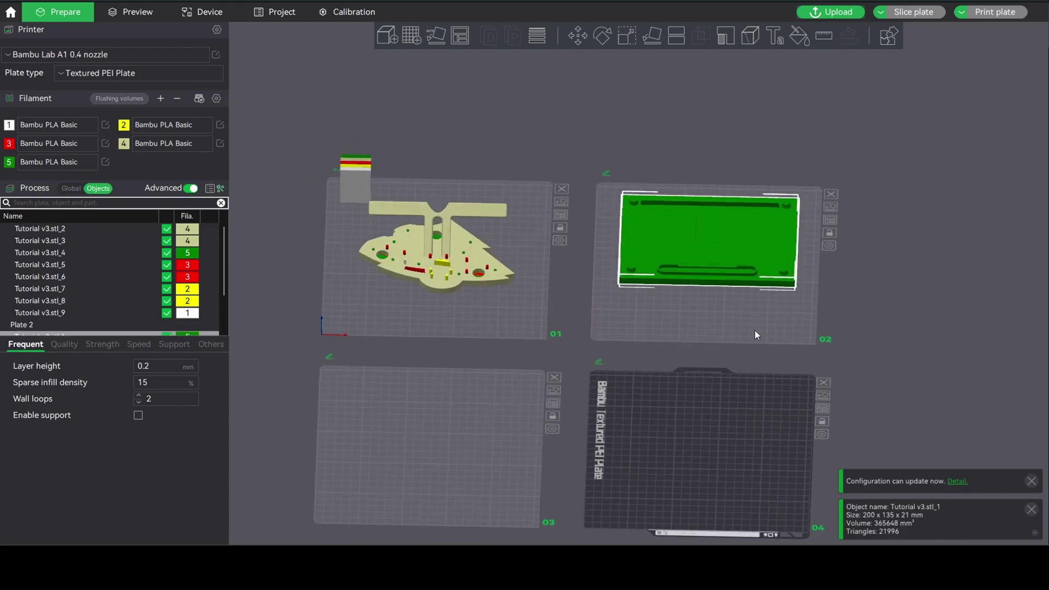
Move the beige T-shaped stand and the beige logo base piece together from plate 1 to plate 4.
middle_drag(525, 202, 420, 133)
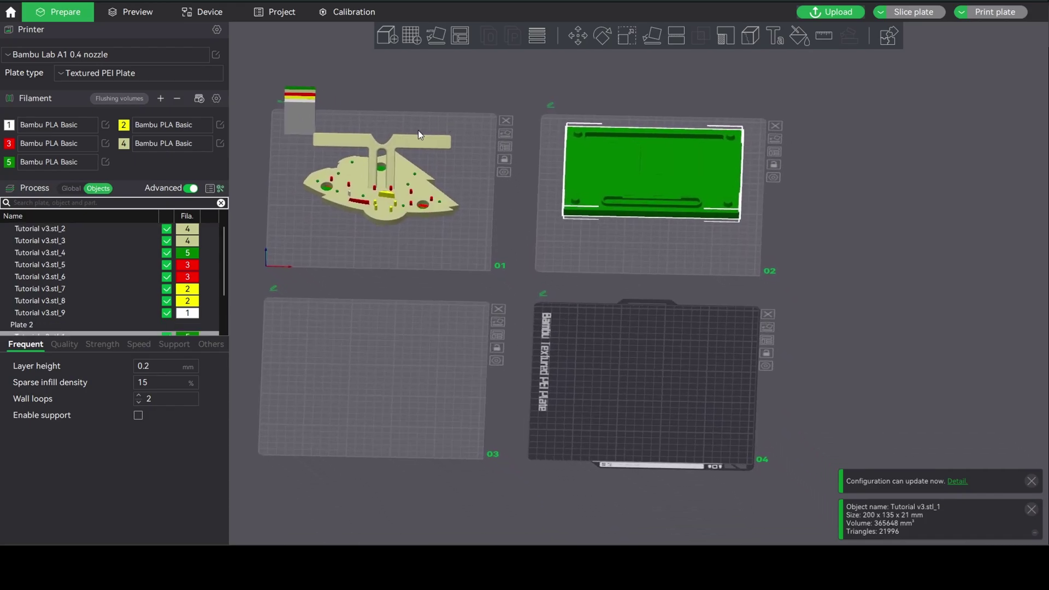
click(420, 138)
drag(650, 287, 648, 316)
drag(402, 172, 792, 356)
drag(658, 411, 665, 385)
Lay the beige stand, Tutorial v3.stl_2, flat on plate 4 by its broad T-shaped face.
scroll(664, 385, up, 3)
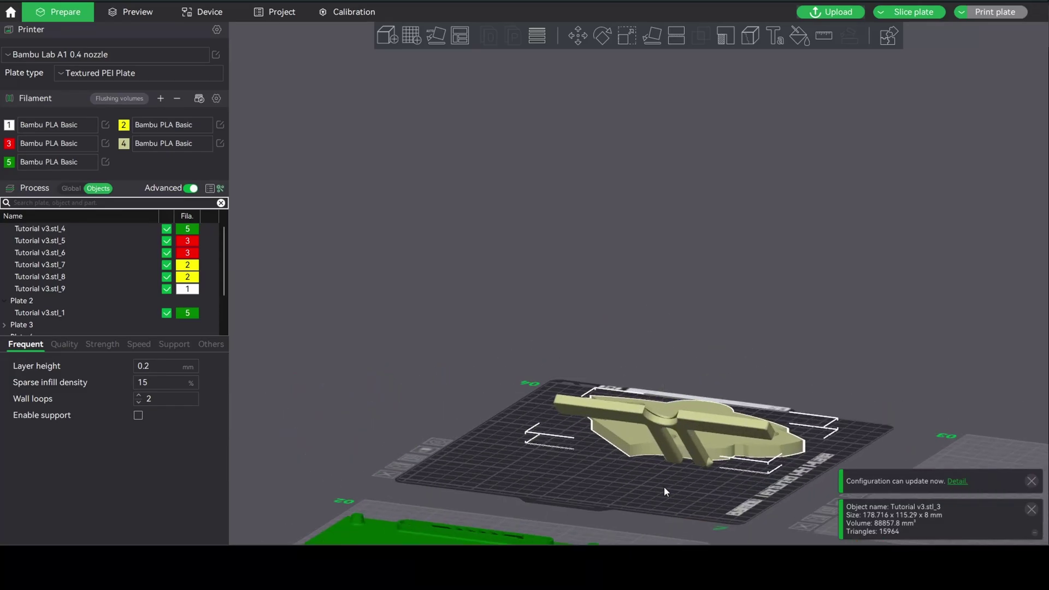
right_drag(664, 487, 589, 330)
scroll(583, 286, up, 2)
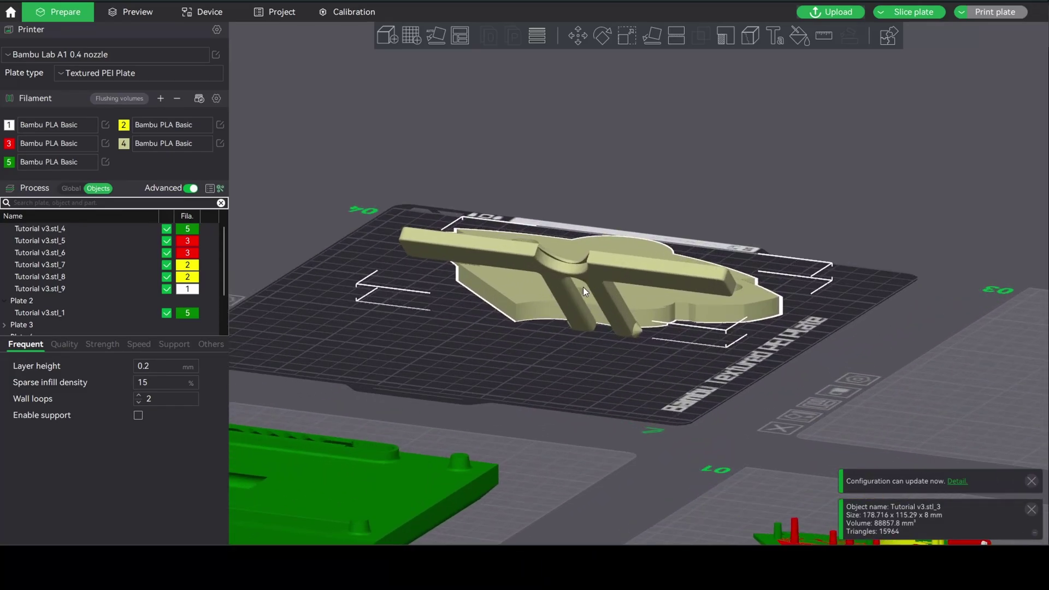
drag(626, 387, 561, 385)
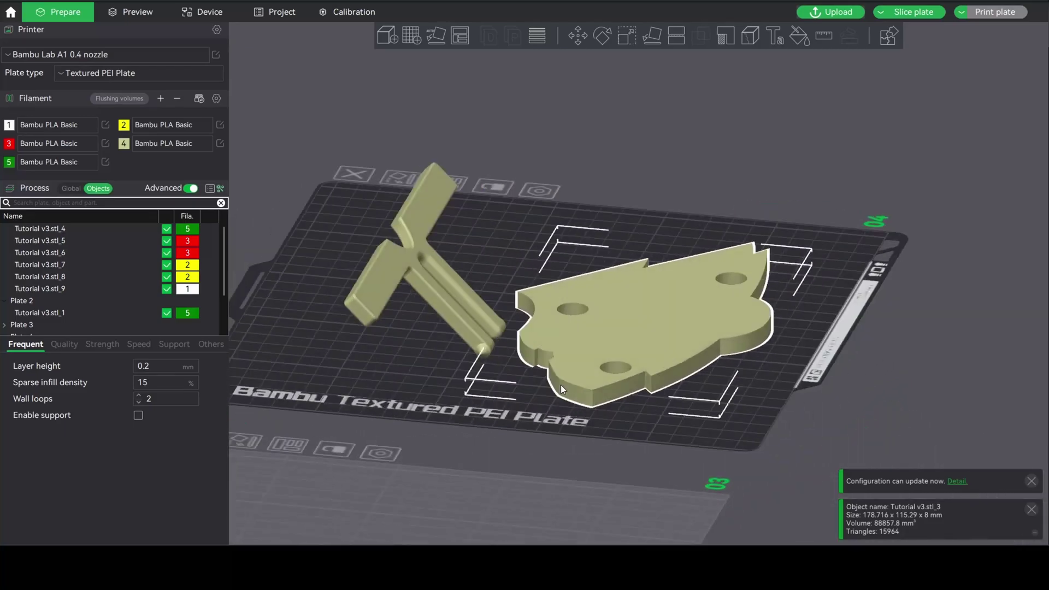
click(415, 253)
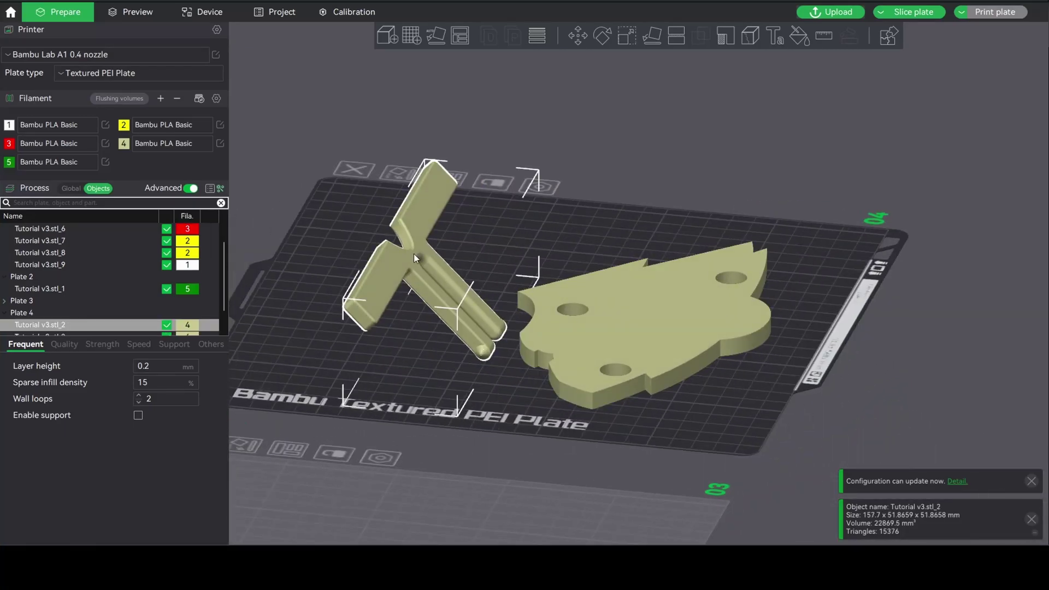
click(651, 36)
drag(526, 223, 573, 237)
scroll(551, 272, up, 4)
drag(550, 273, 509, 244)
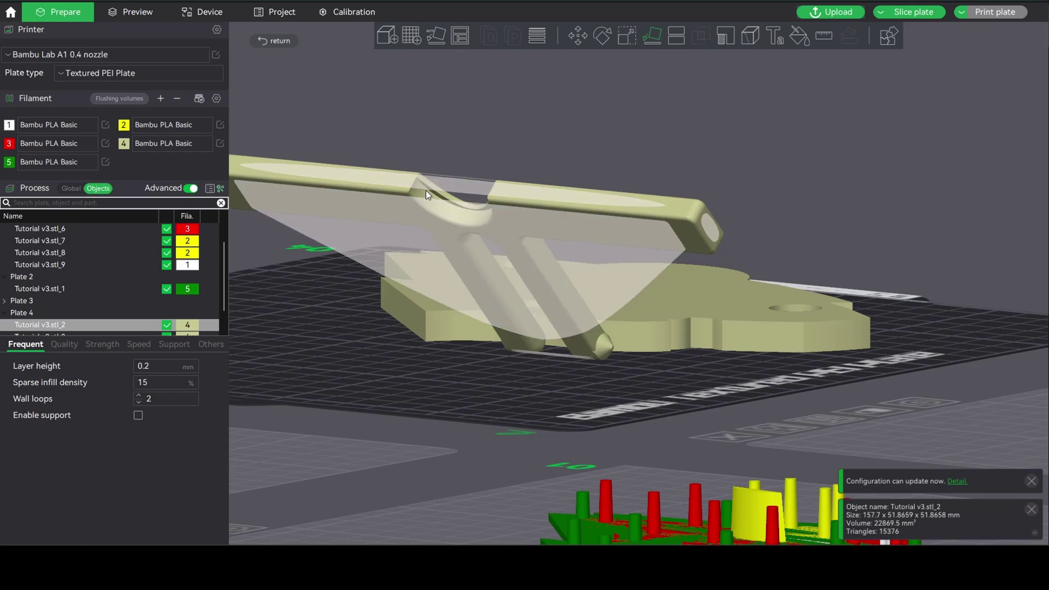
drag(459, 323, 401, 381)
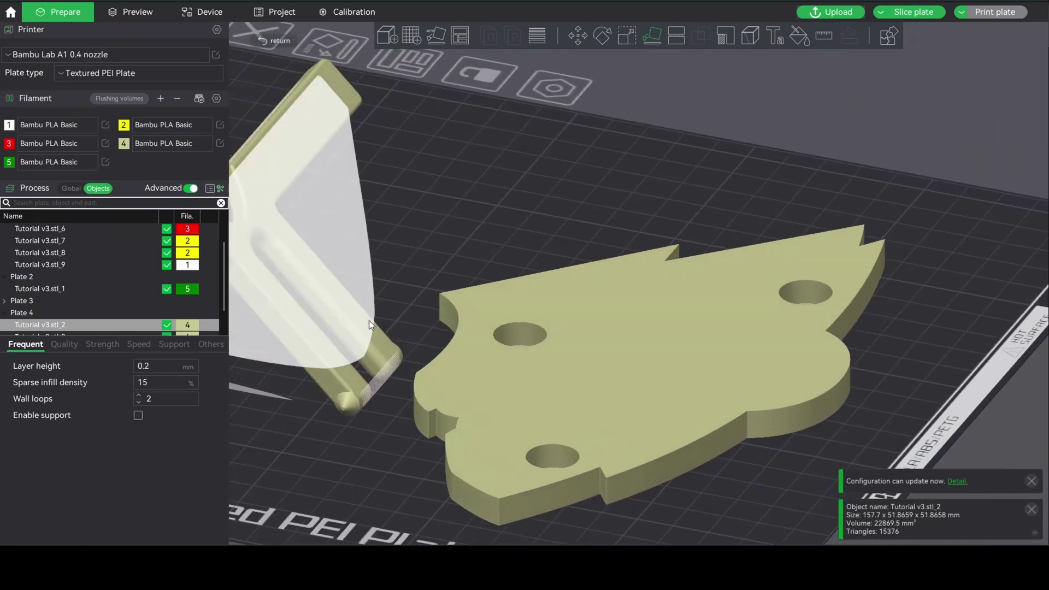
click(351, 298)
drag(400, 190, 444, 234)
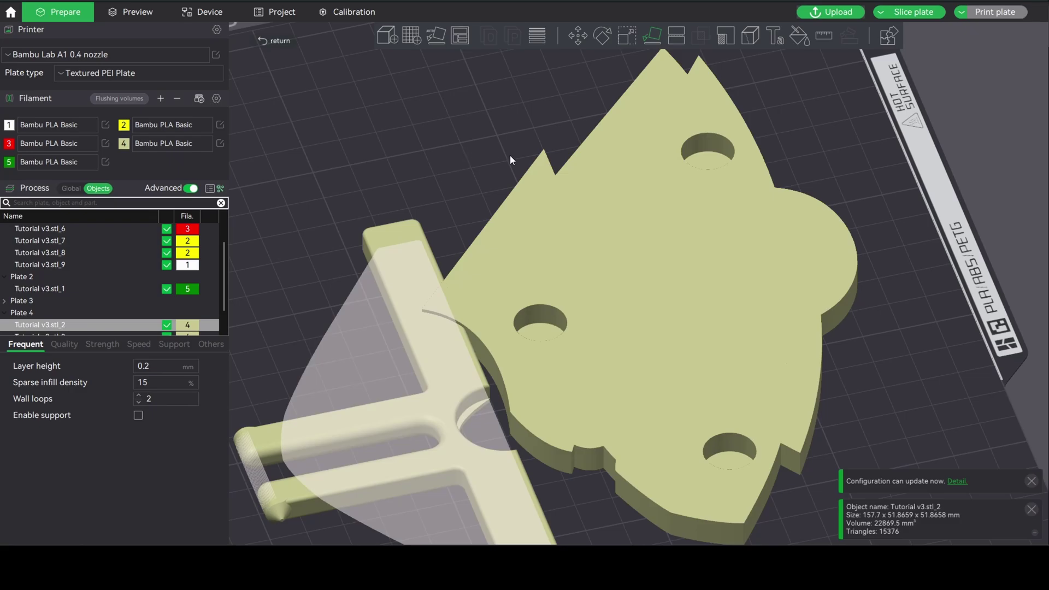
Auto-arrange the beige stand and the logo base piece on plate 4.
scroll(726, 182, down, 5)
key(1)
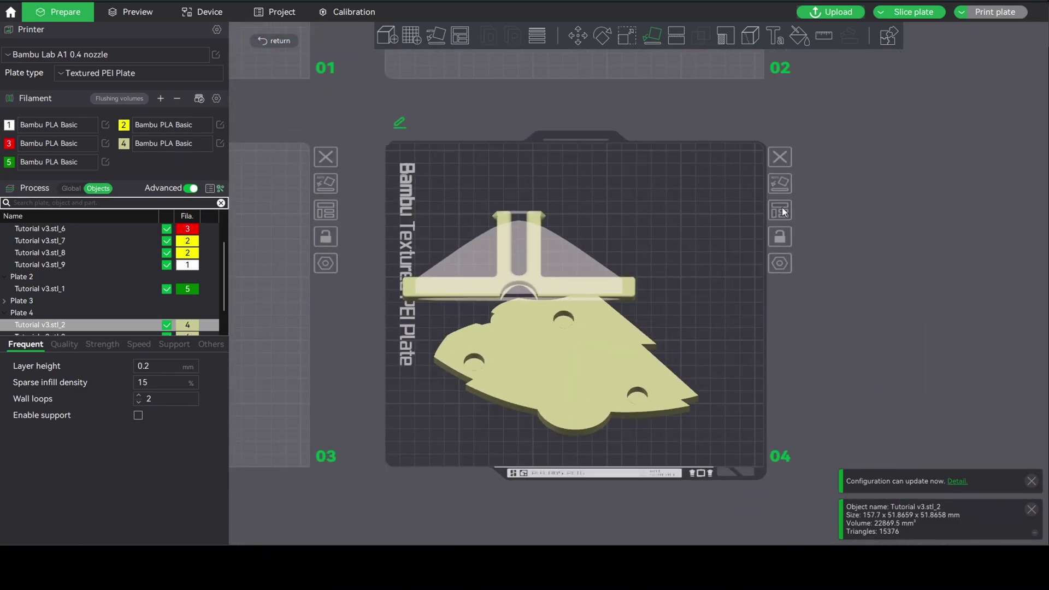
click(783, 212)
scroll(731, 238, down, 2)
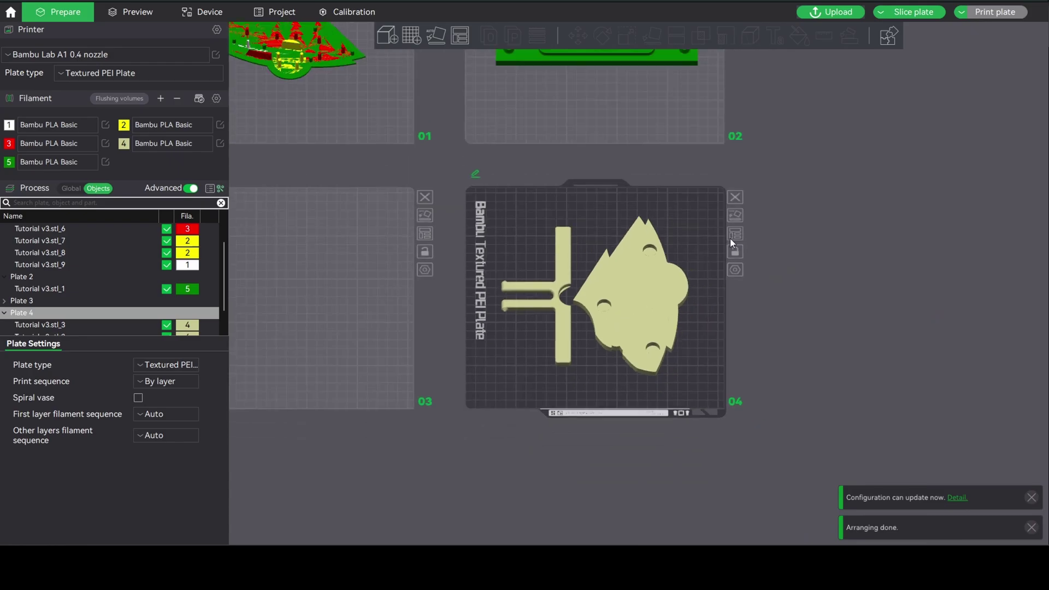
Shift the green base plate toward the rear of plate 2 and move the green logo layer, Tutorial v3.stl_4, in front of it.
scroll(730, 238, down, 4)
middle_drag(568, 177, 597, 224)
scroll(441, 218, up, 1)
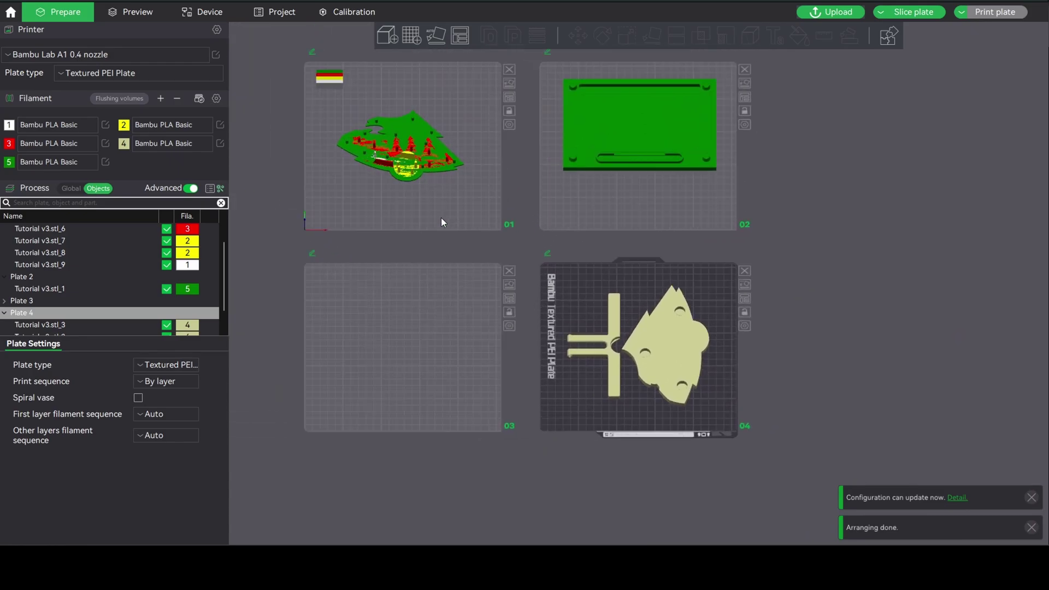
scroll(440, 213, up, 2)
scroll(500, 191, down, 2)
drag(619, 116, 619, 104)
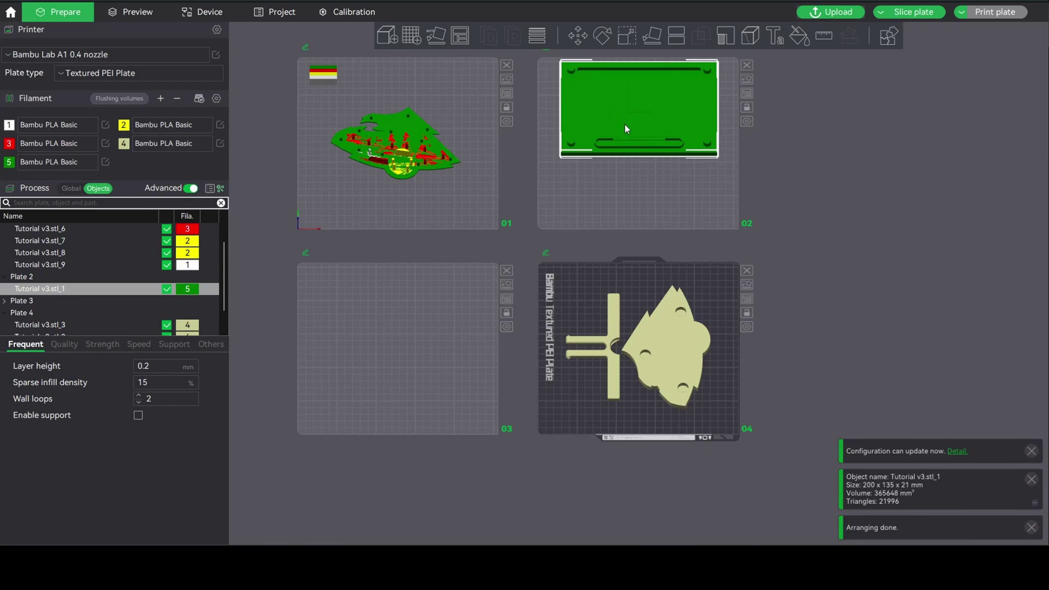
drag(639, 164, 638, 176)
drag(408, 88, 648, 148)
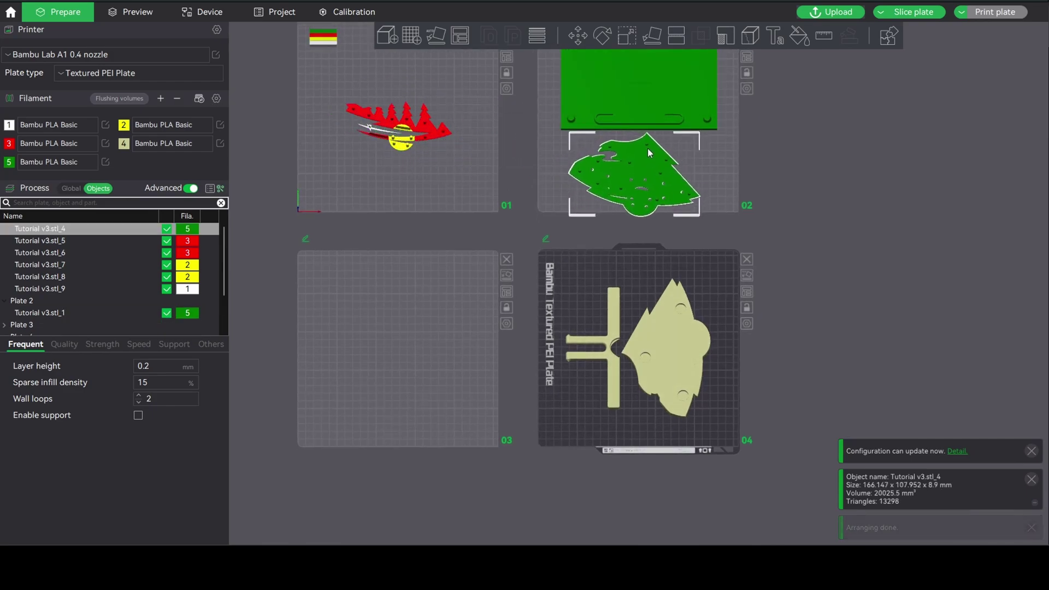
Fine-tune the positions of the green base plate and green logo layer so both fit within plate 2 without overlapping.
right_drag(693, 153, 563, 264)
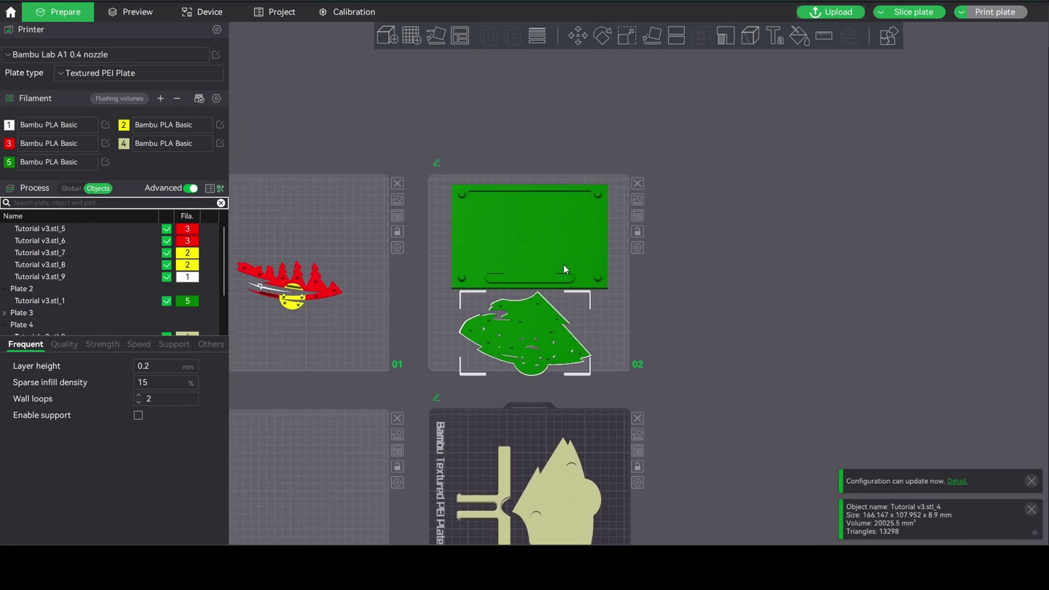
drag(556, 246, 548, 241)
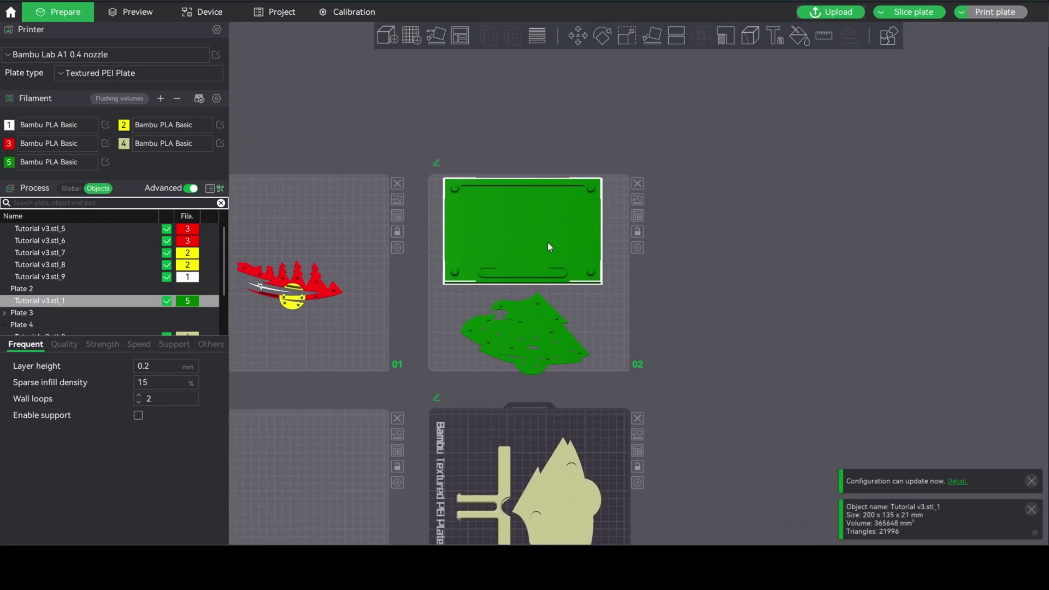
click(556, 330)
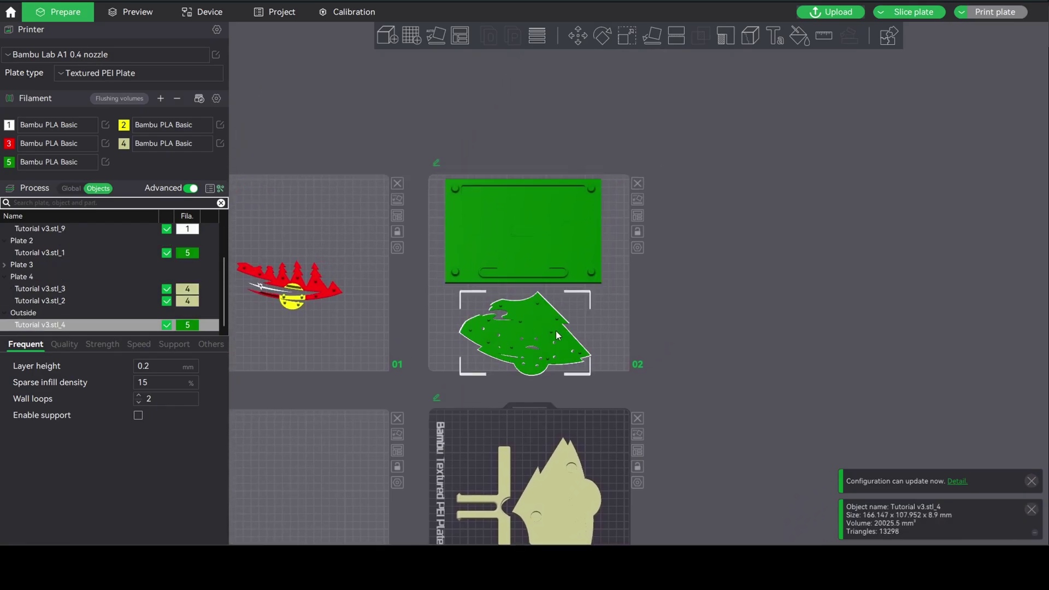
drag(556, 330, 559, 332)
click(615, 338)
scroll(553, 343, up, 6)
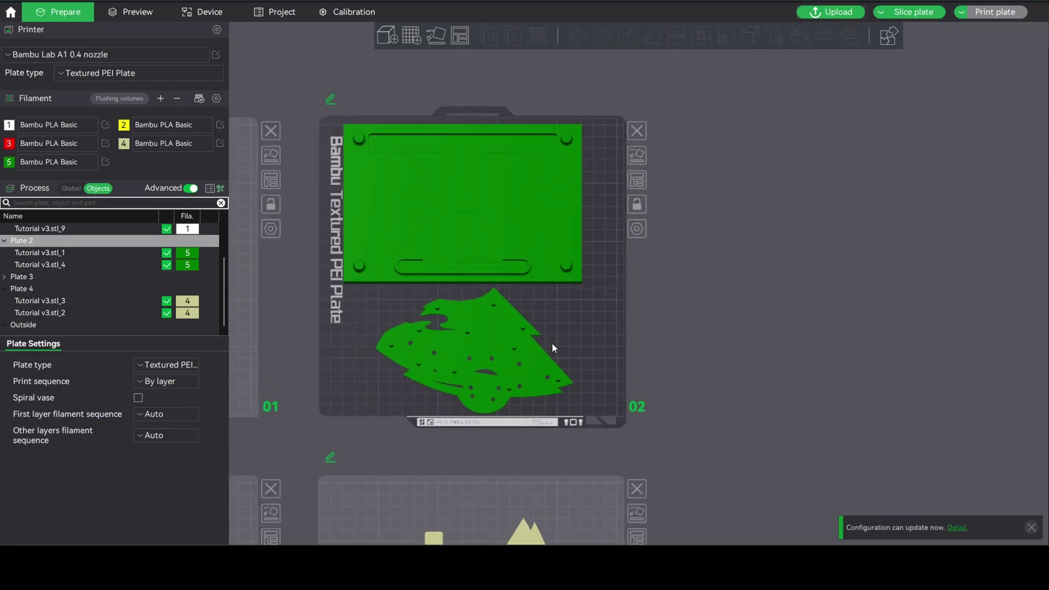
middle_drag(565, 363, 627, 373)
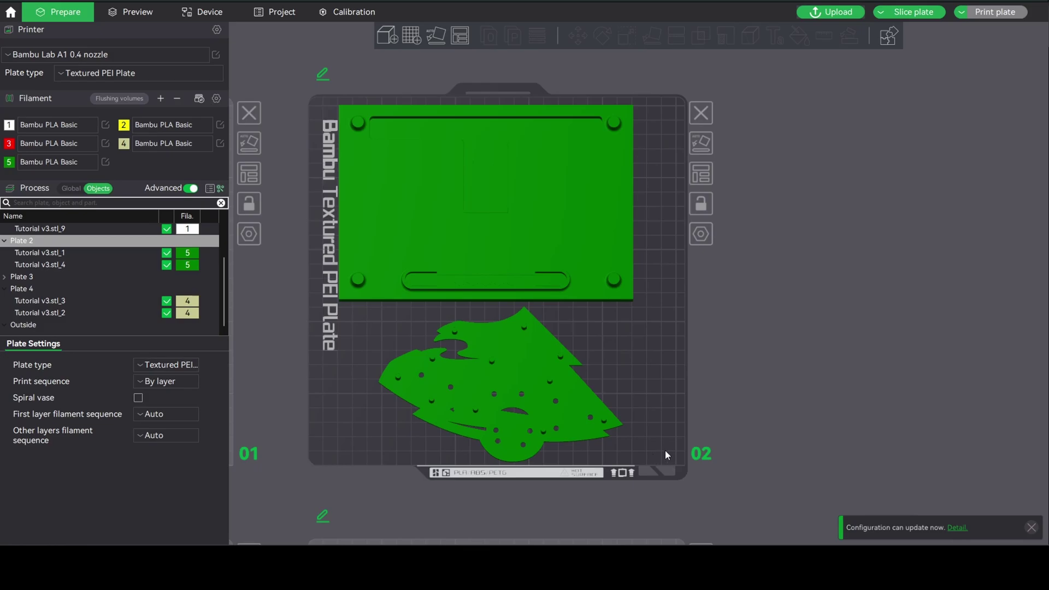
drag(455, 402, 413, 399)
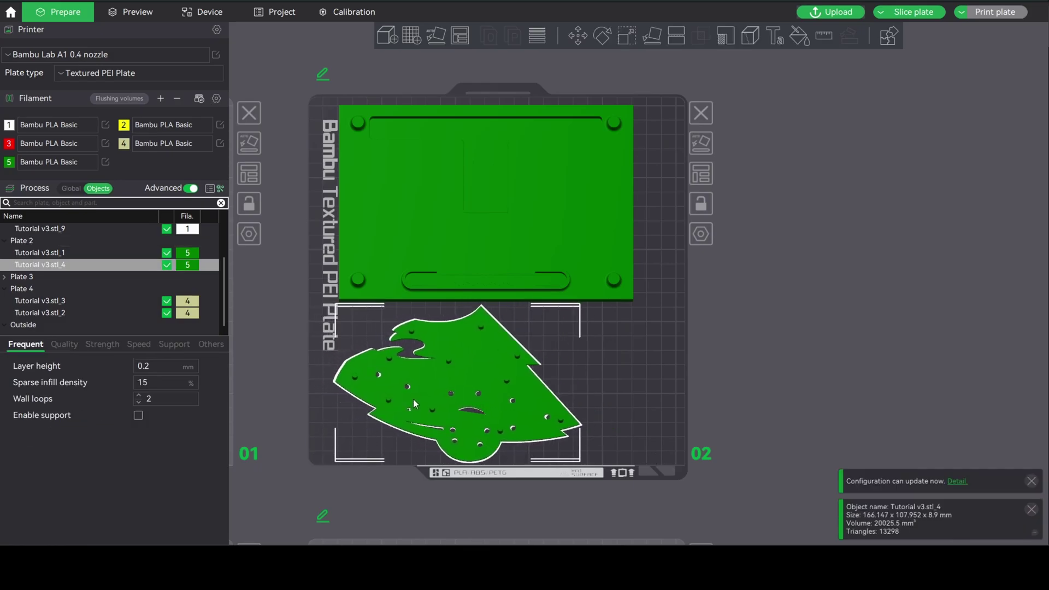
click(664, 359)
Move both yellow pieces, Tutorial v3.stl_7 and Tutorial v3.stl_8, together from plate 1 to plate 3.
scroll(711, 307, down, 3)
scroll(740, 291, down, 3)
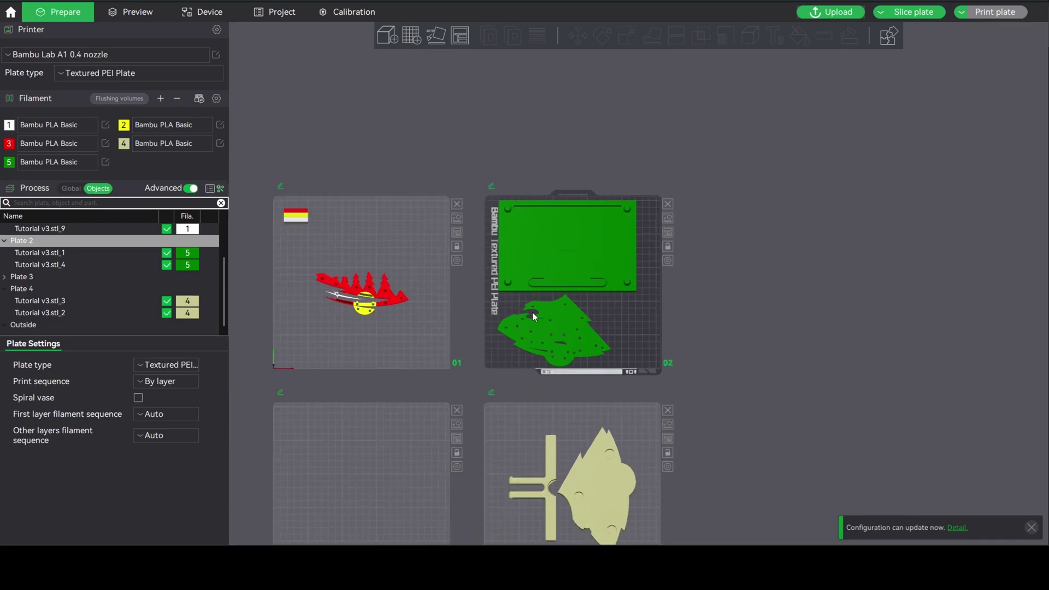
middle_drag(436, 338, 531, 165)
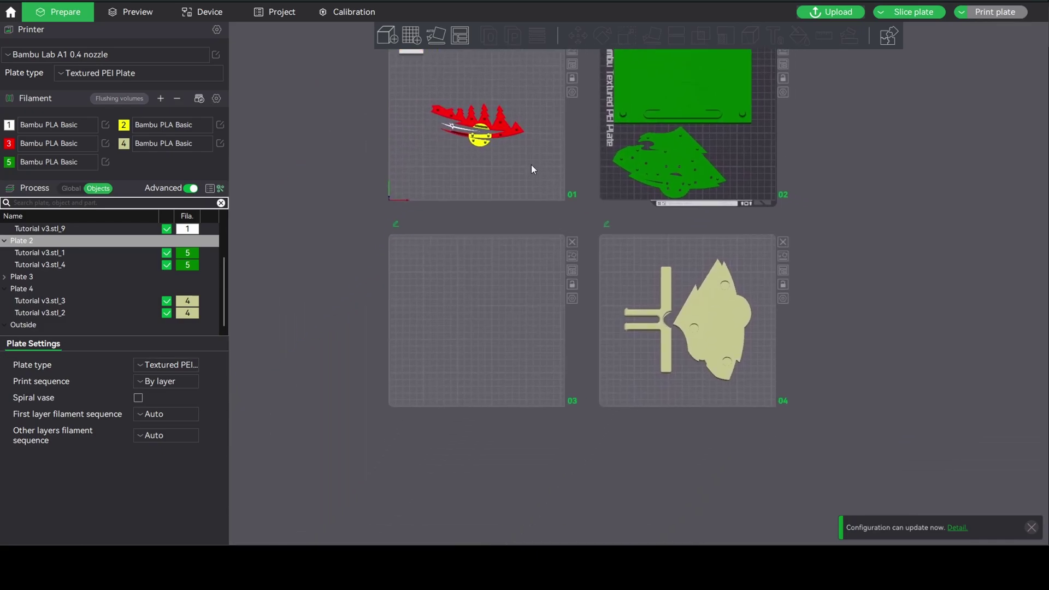
click(490, 142)
scroll(489, 131, up, 3)
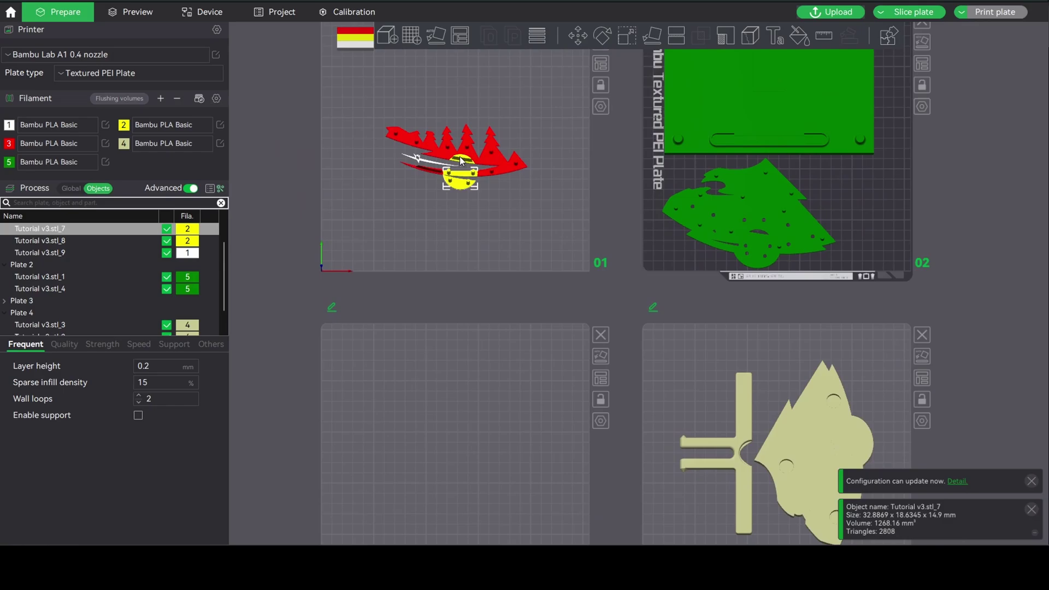
ctrl+click(461, 160)
drag(461, 160, 414, 463)
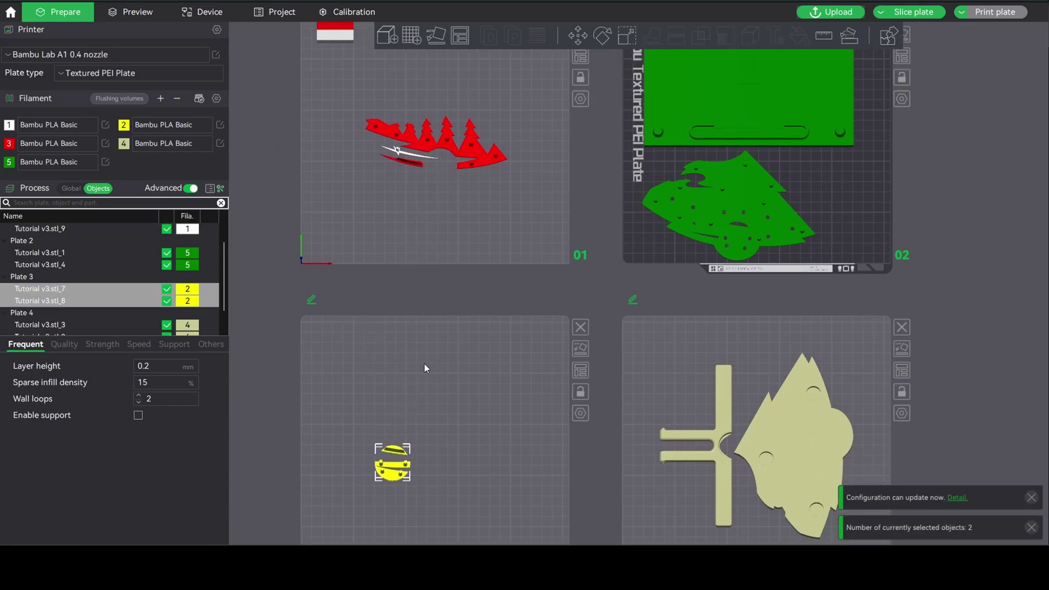
Add a fifth build plate and move the white piece, Tutorial v3.stl_9, onto it.
scroll(322, 382, down, 3)
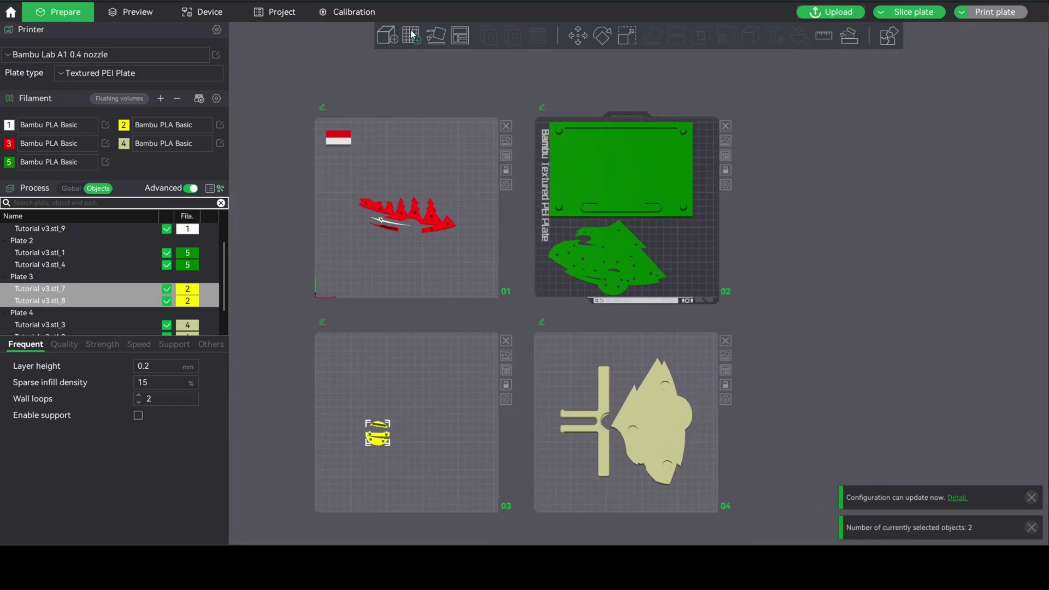
click(412, 35)
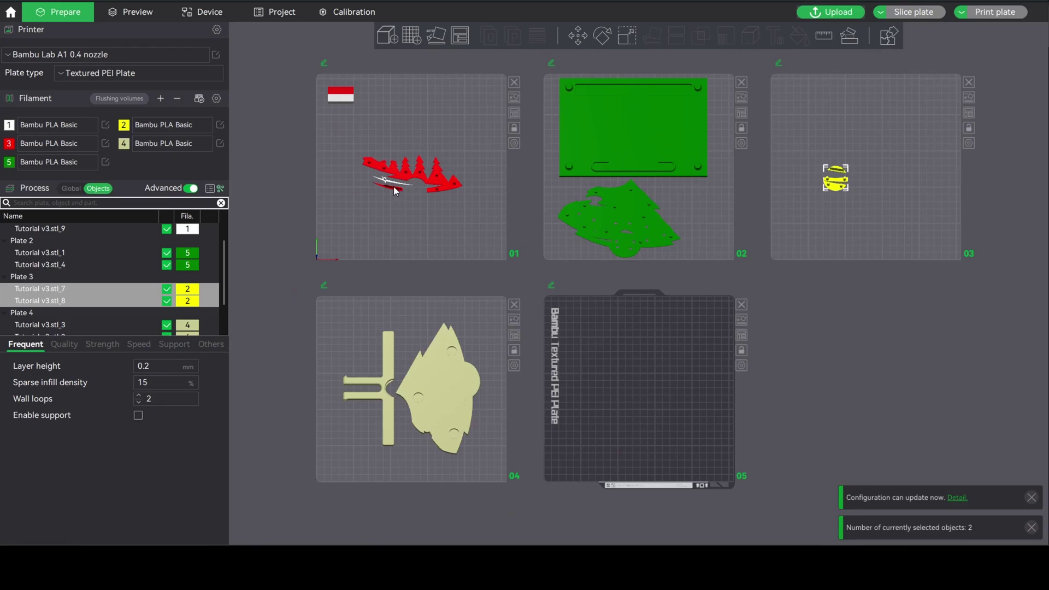
drag(384, 183, 533, 184)
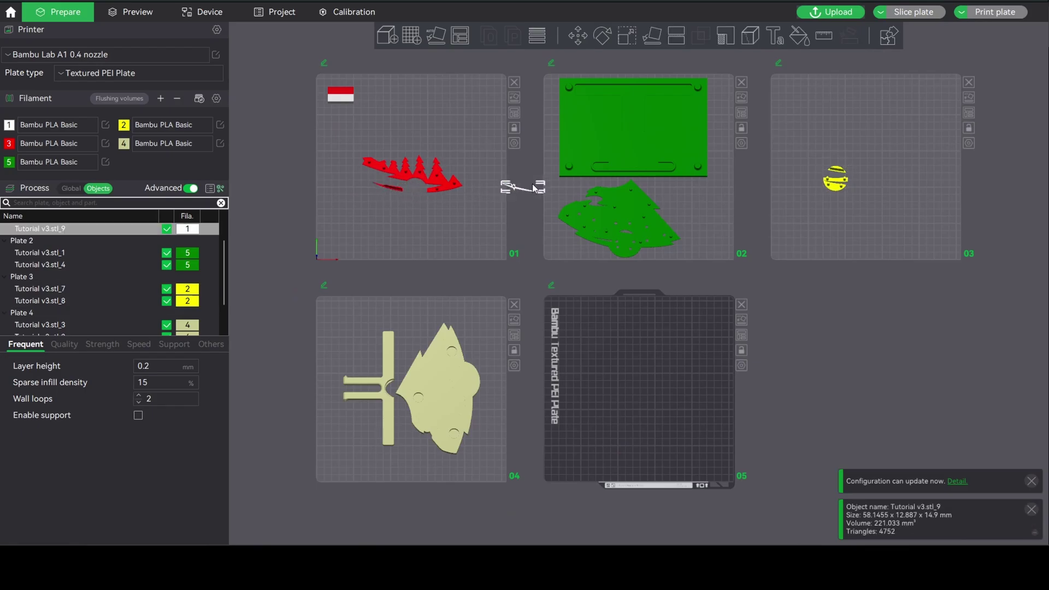
drag(758, 151, 644, 399)
click(690, 328)
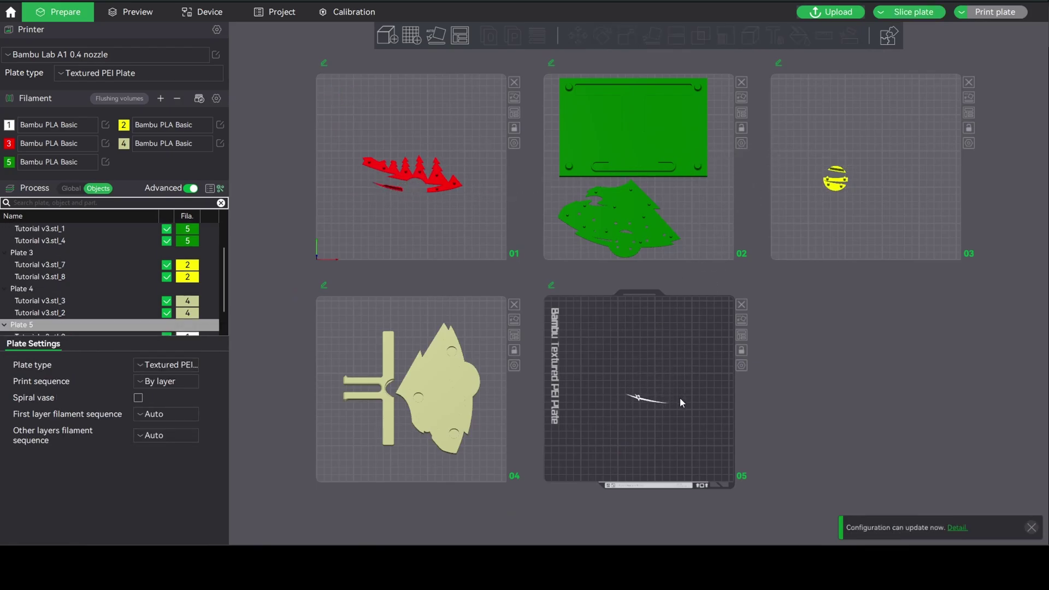
Examine the pieces on all five plates from below and above, checking the undersides of the green parts on plate 2.
drag(667, 327, 535, 280)
right_drag(539, 400, 527, 117)
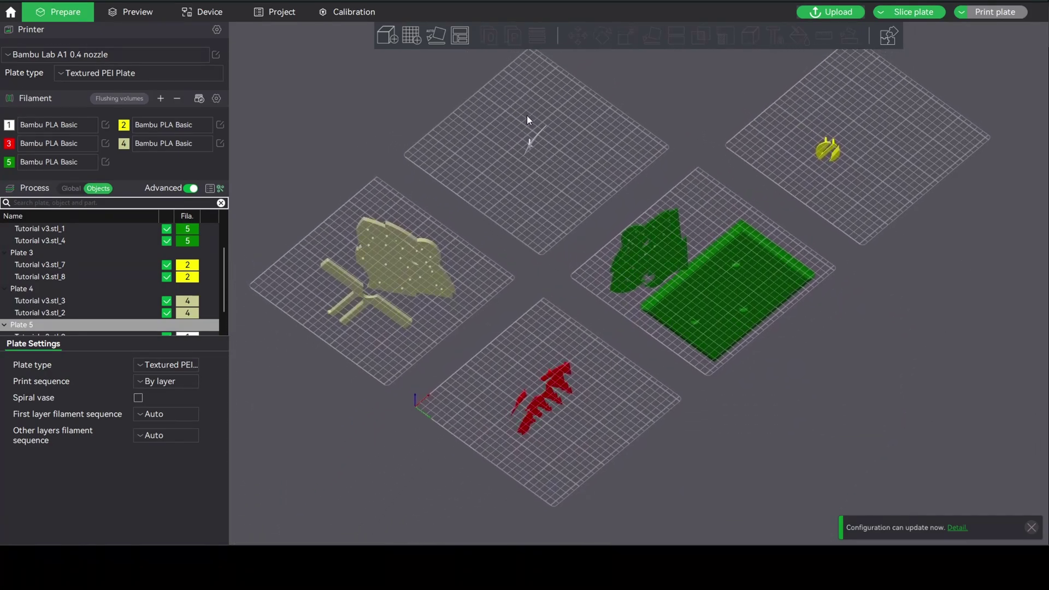
scroll(663, 273, up, 8)
scroll(666, 274, up, 1)
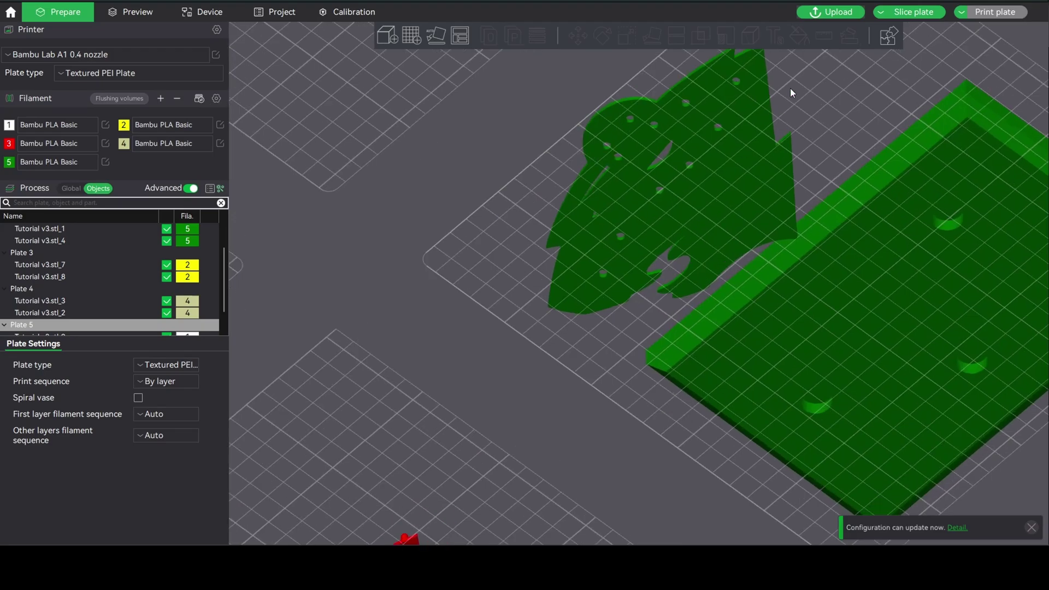
right_drag(791, 88, 719, 185)
drag(720, 186, 714, 202)
right_drag(714, 202, 503, 357)
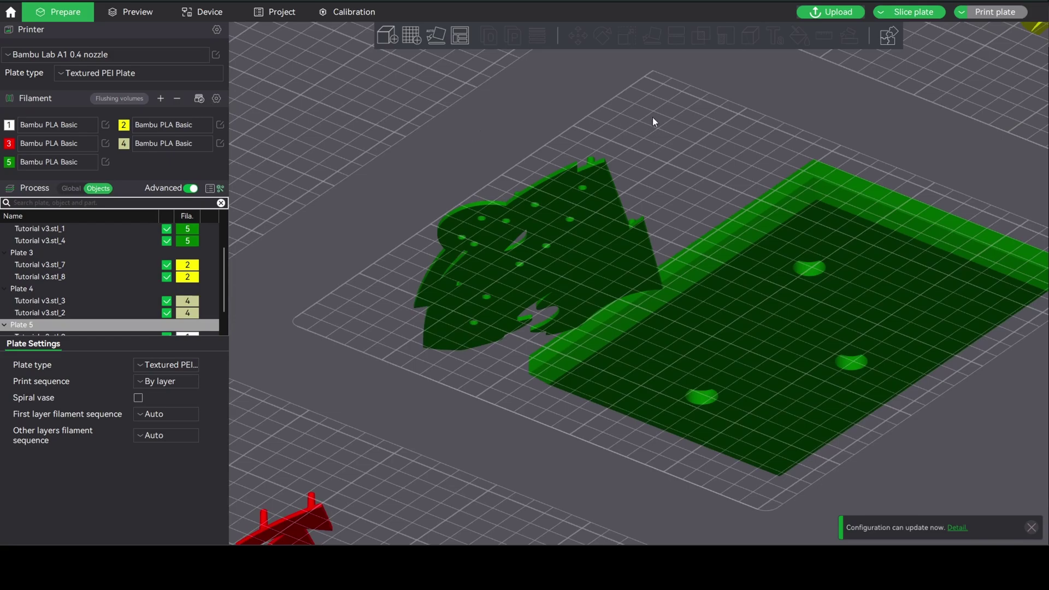
drag(652, 117, 661, 159)
scroll(613, 252, down, 10)
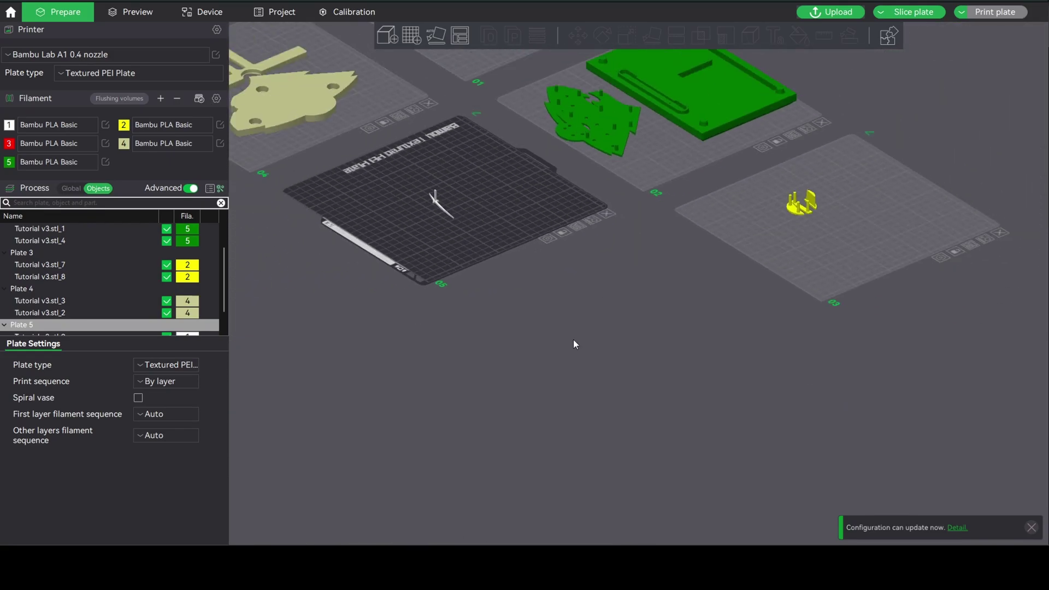
right_drag(504, 194, 671, 374)
mouse_move(606, 298)
mouse_down()
mouse_move(612, 317)
mouse_move(628, 309)
mouse_move(616, 310)
mouse_up()
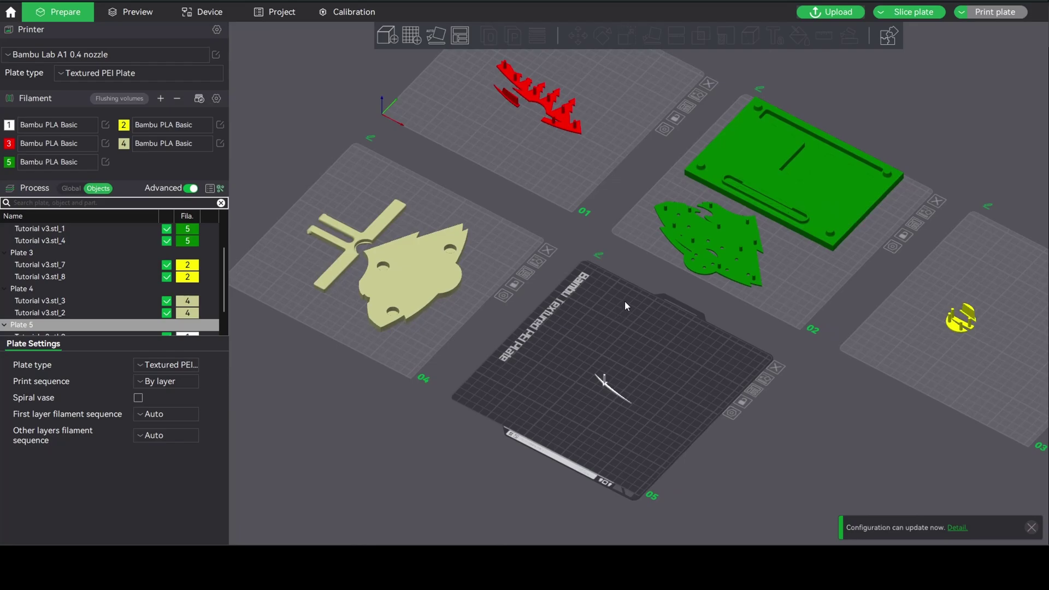
Examine the arrangement of the coloured pieces across all five plates from several angles.
right_drag(625, 301, 557, 306)
drag(557, 306, 654, 292)
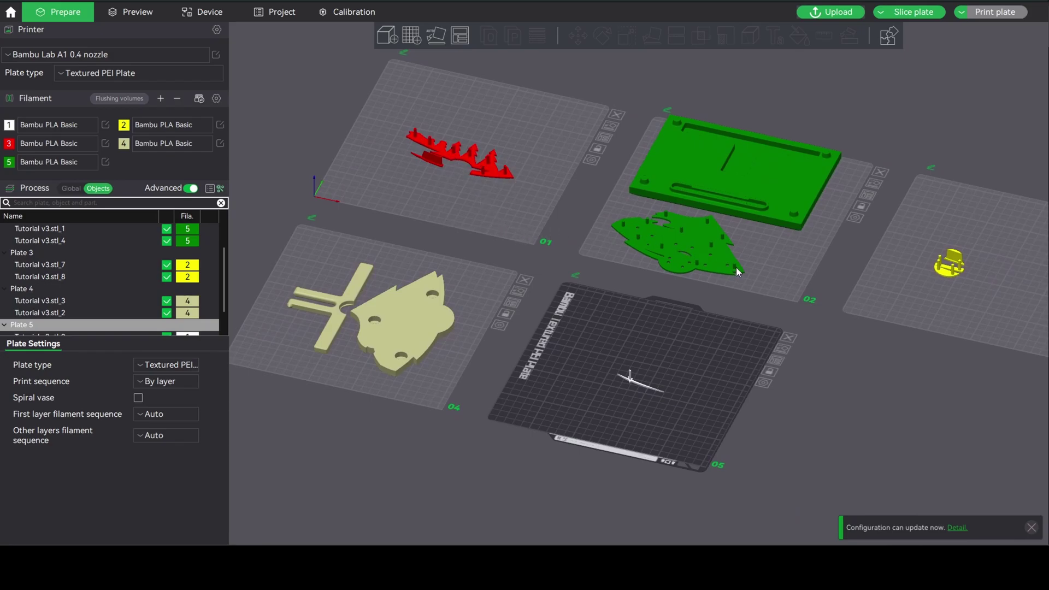
right_drag(779, 277, 641, 241)
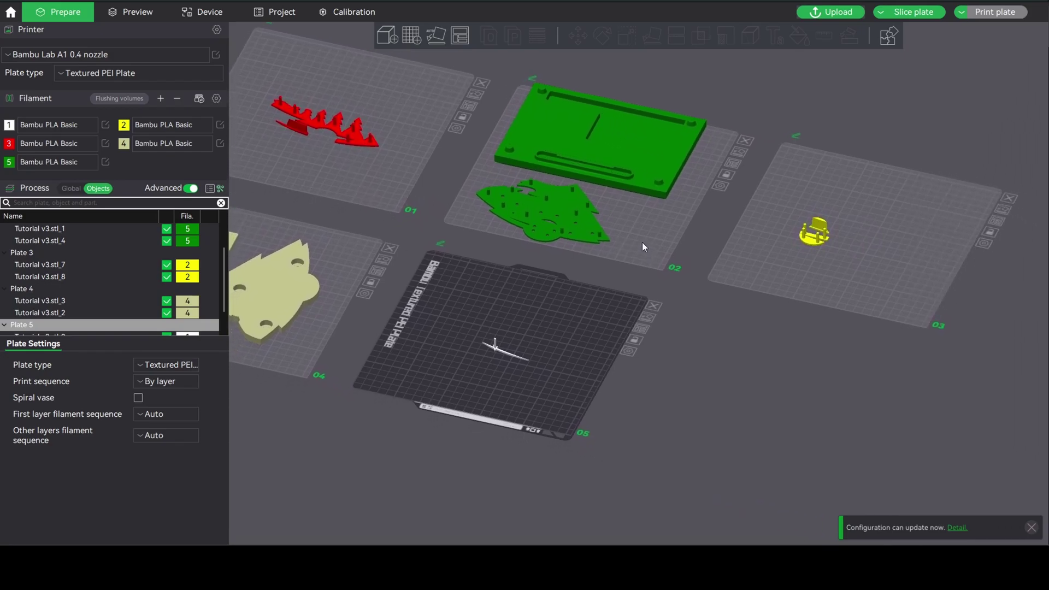
mouse_move(642, 242)
mouse_down()
mouse_move(658, 242)
mouse_move(647, 235)
mouse_up()
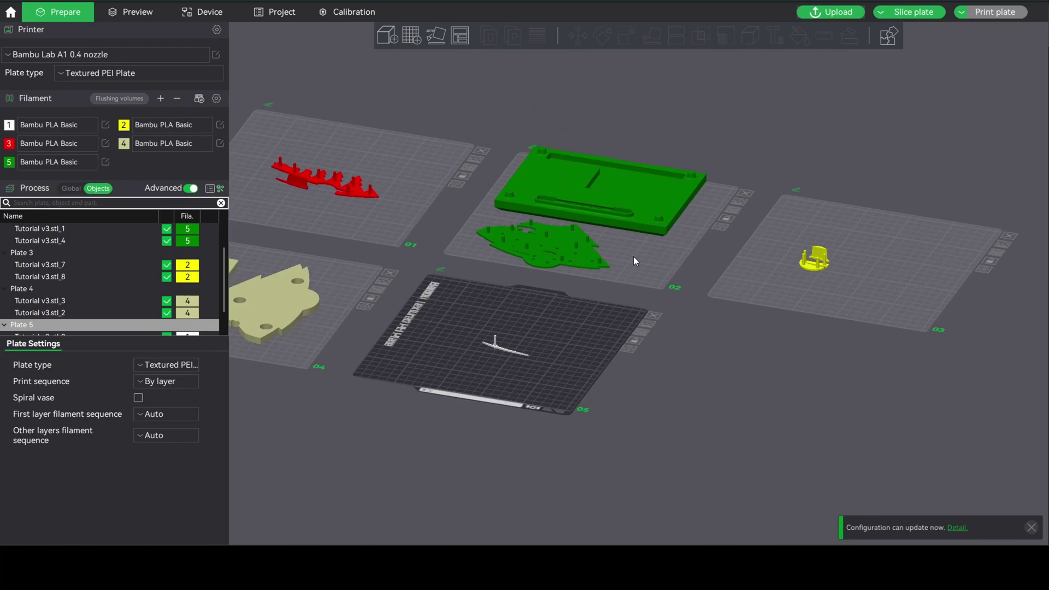
right_drag(634, 257, 789, 266)
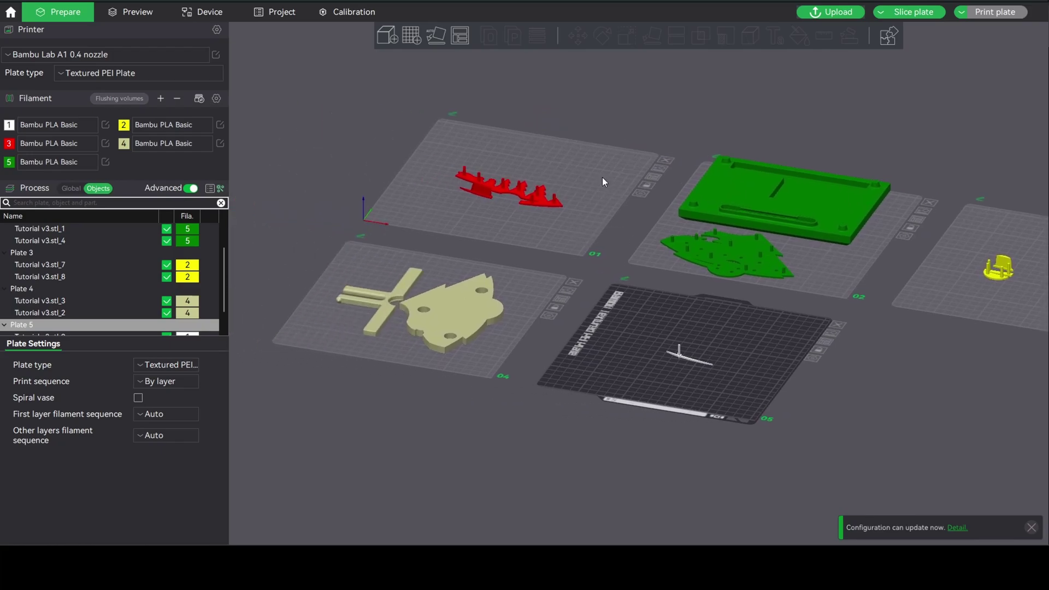
mouse_move(615, 183)
mouse_down()
mouse_move(585, 195)
mouse_move(612, 207)
mouse_move(613, 191)
mouse_move(628, 192)
mouse_up()
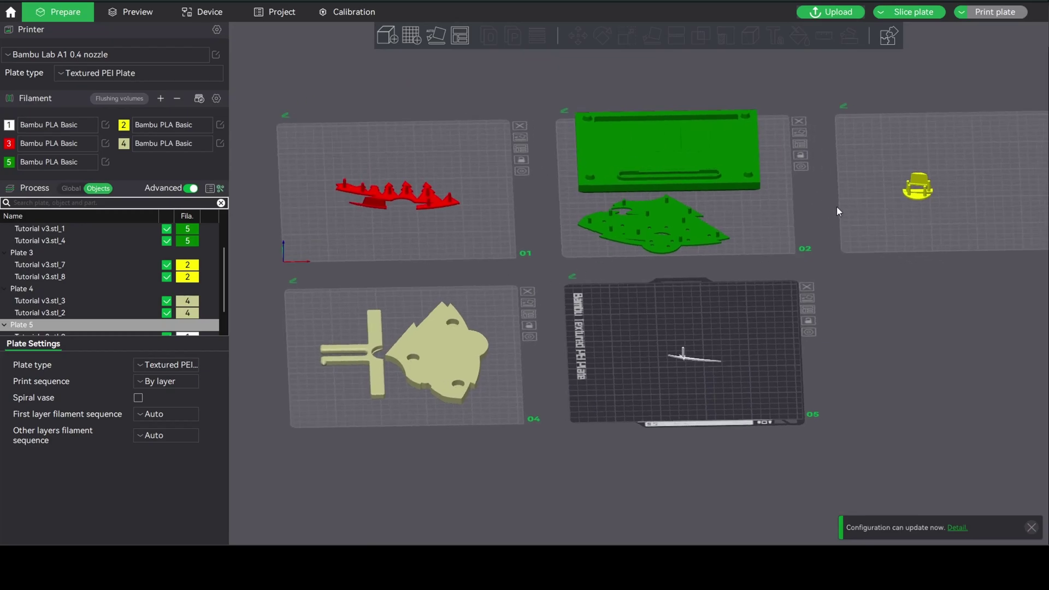
right_drag(838, 207, 769, 291)
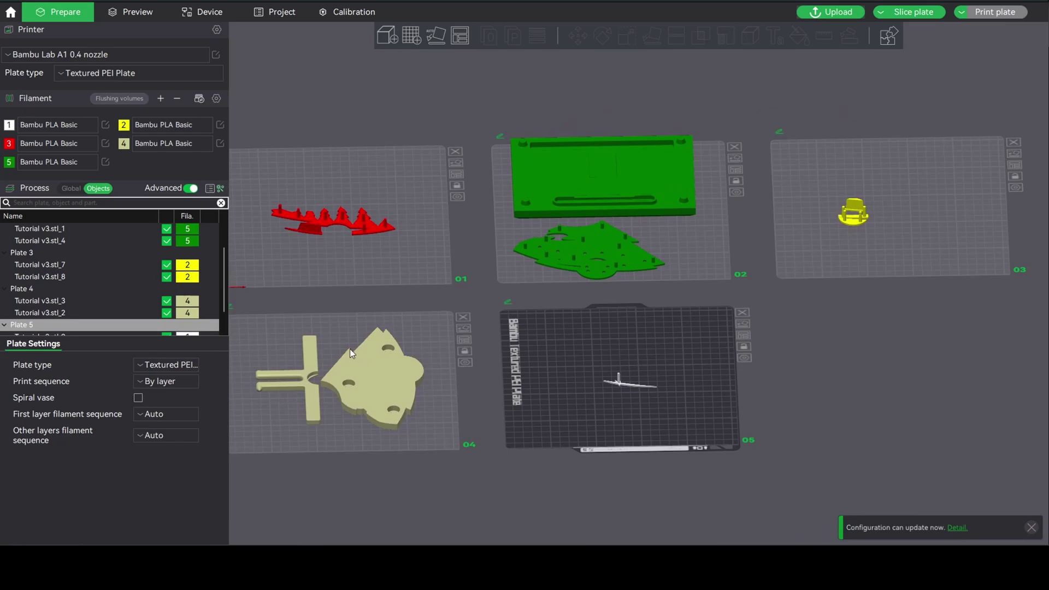
drag(820, 255, 820, 302)
right_drag(591, 335, 584, 273)
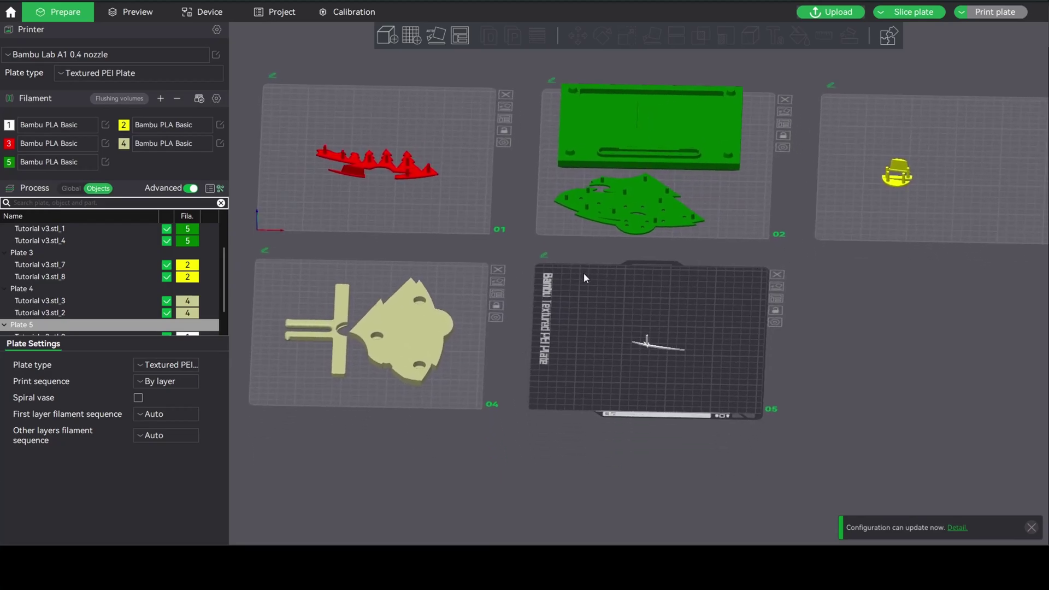
Slice plate 5 with the white piece and inspect its sliced preview, dismissing the daily tip.
scroll(574, 304, up, 3)
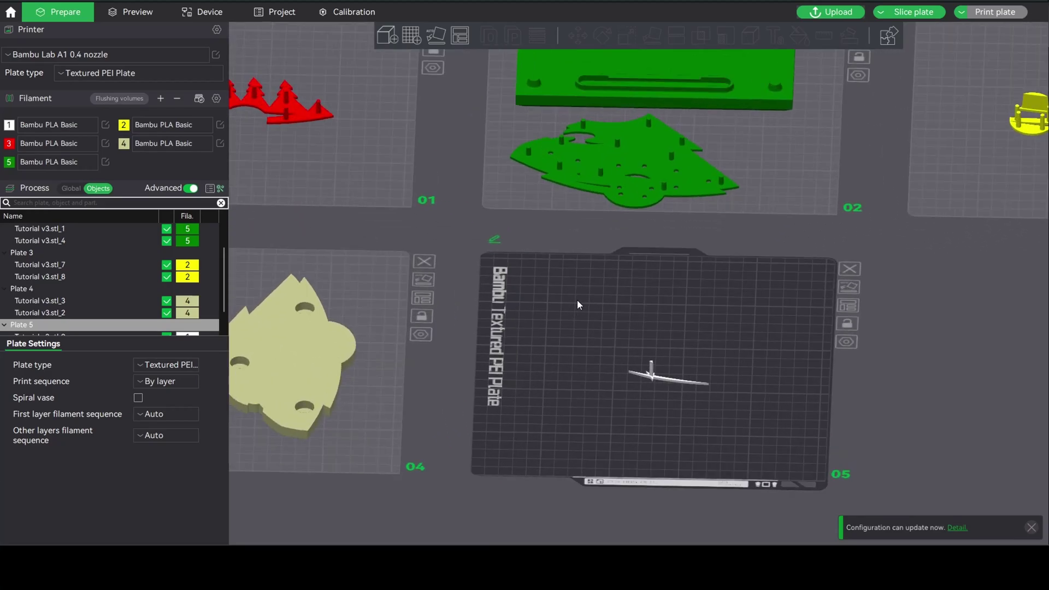
right_drag(577, 300, 559, 237)
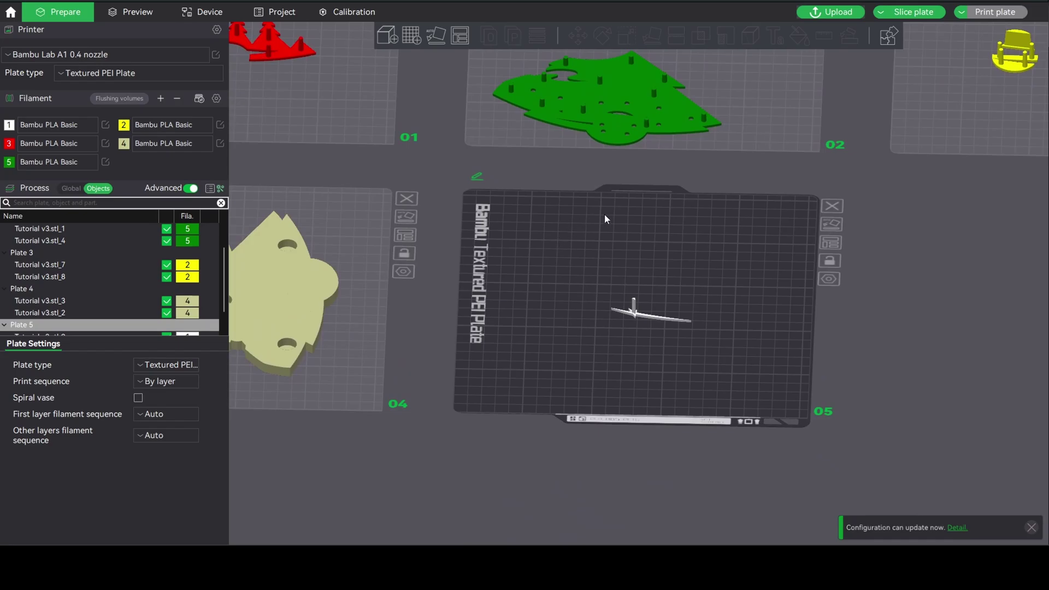
click(498, 140)
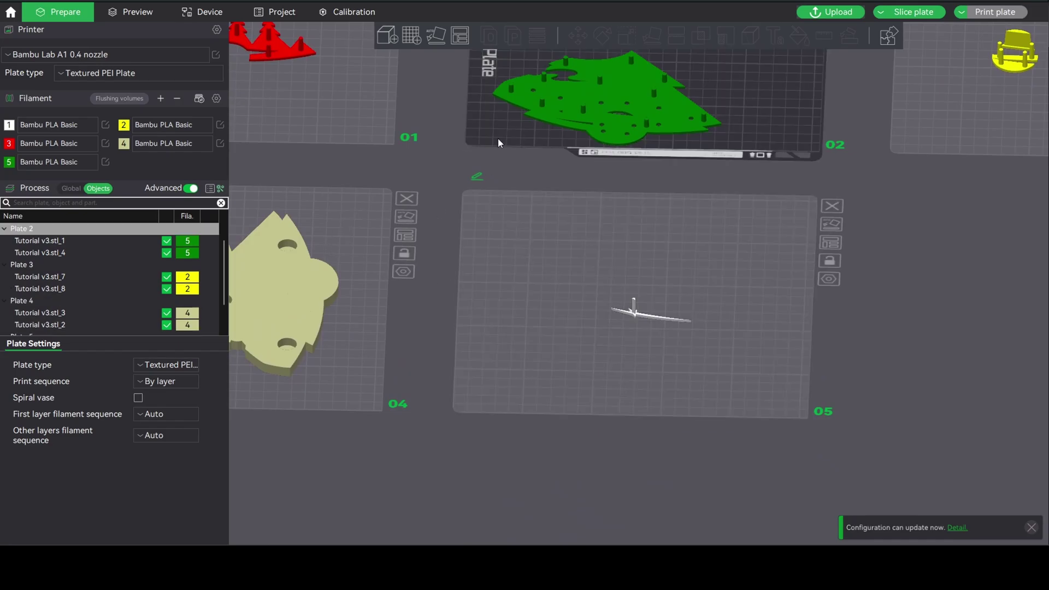
click(521, 237)
click(912, 11)
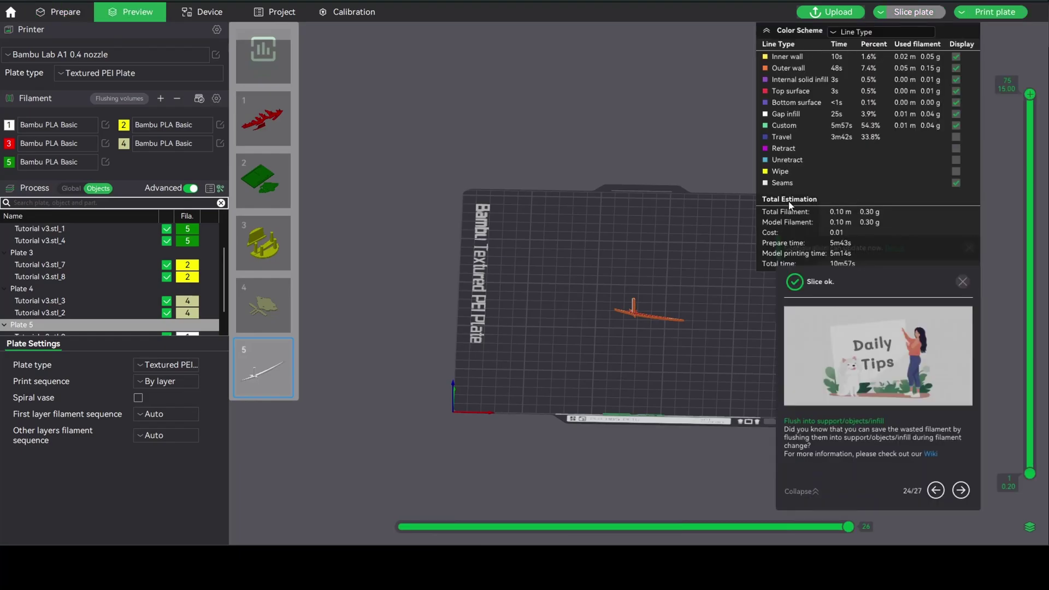
right_drag(704, 315, 576, 302)
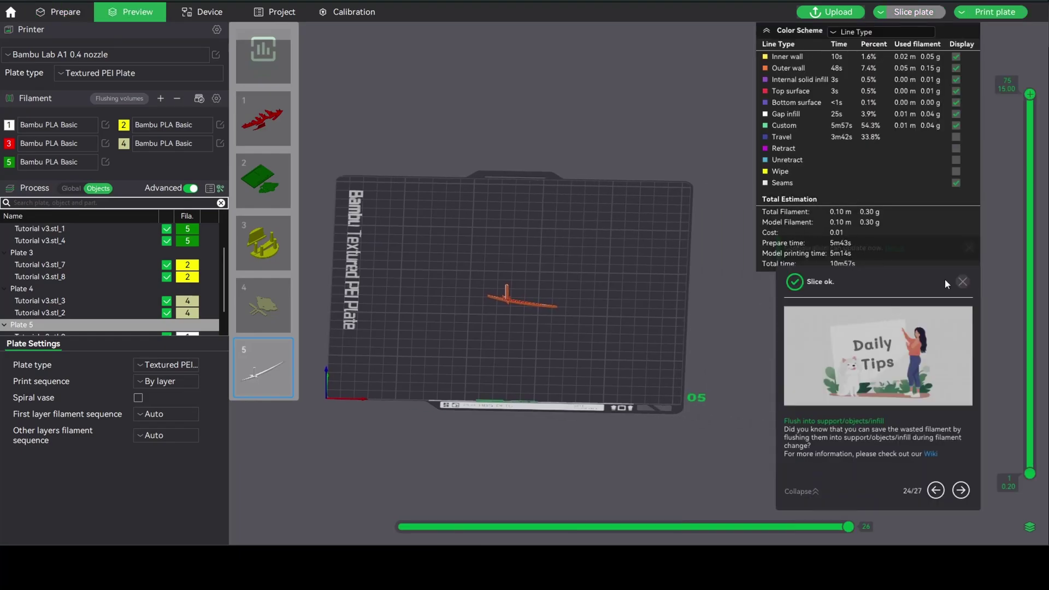
click(959, 282)
drag(481, 276, 523, 329)
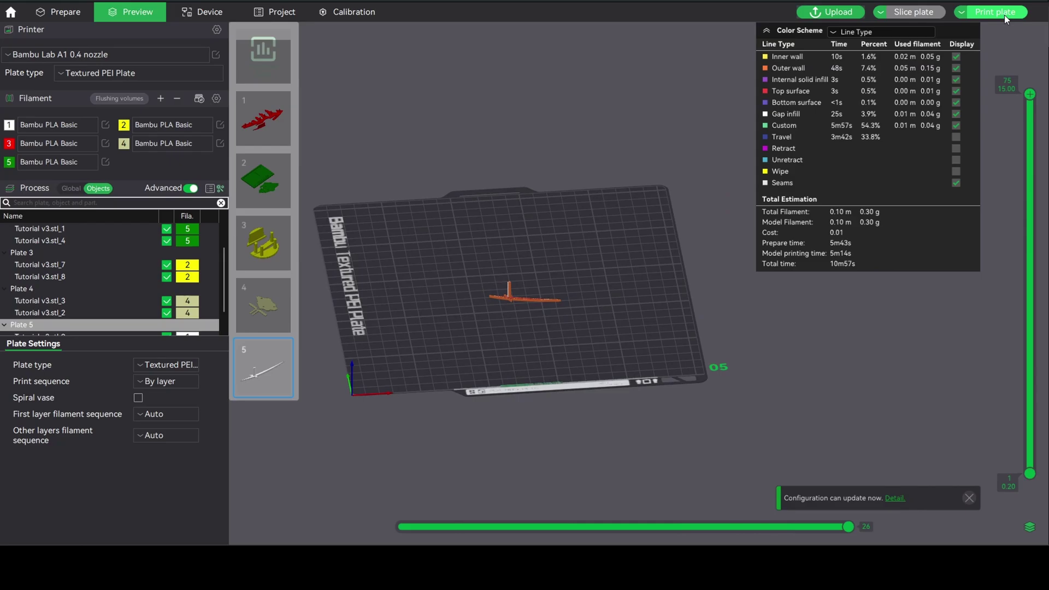
right_drag(498, 350, 464, 373)
Return from the sliced preview to the plate layout and make plate 4 with the beige pieces the active plate.
click(56, 11)
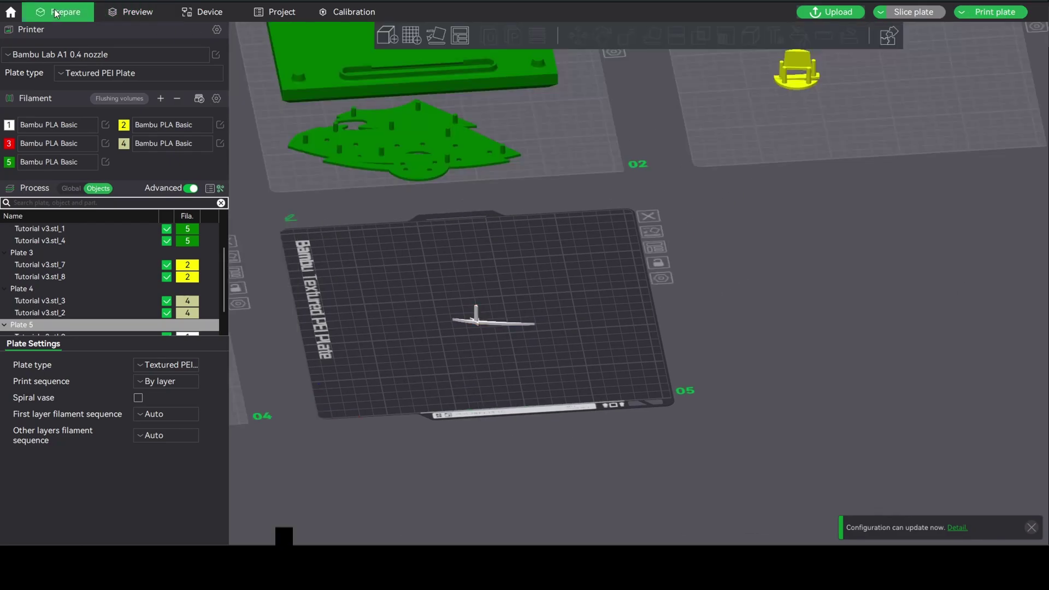
right_drag(357, 241, 713, 219)
click(531, 234)
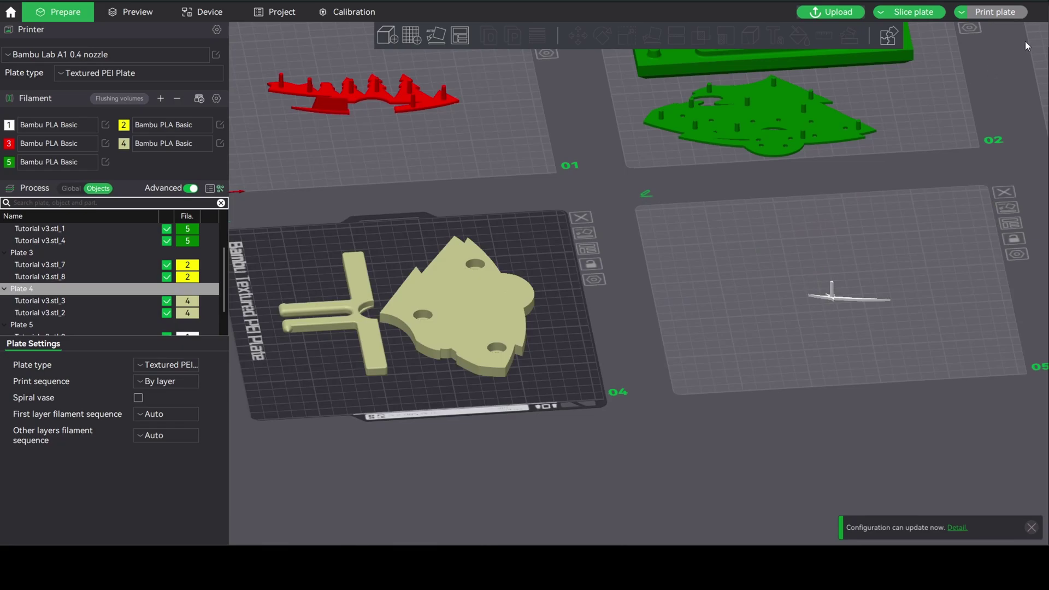
scroll(654, 231, down, 5)
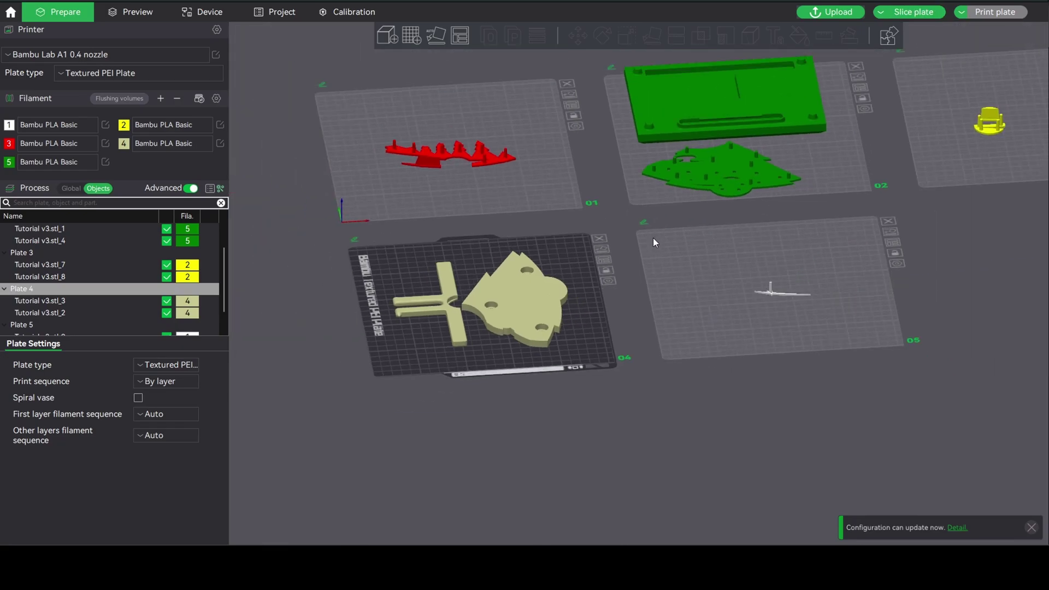
Review the colour grouping on the five plates from above and at a slight tilt.
drag(782, 235, 739, 330)
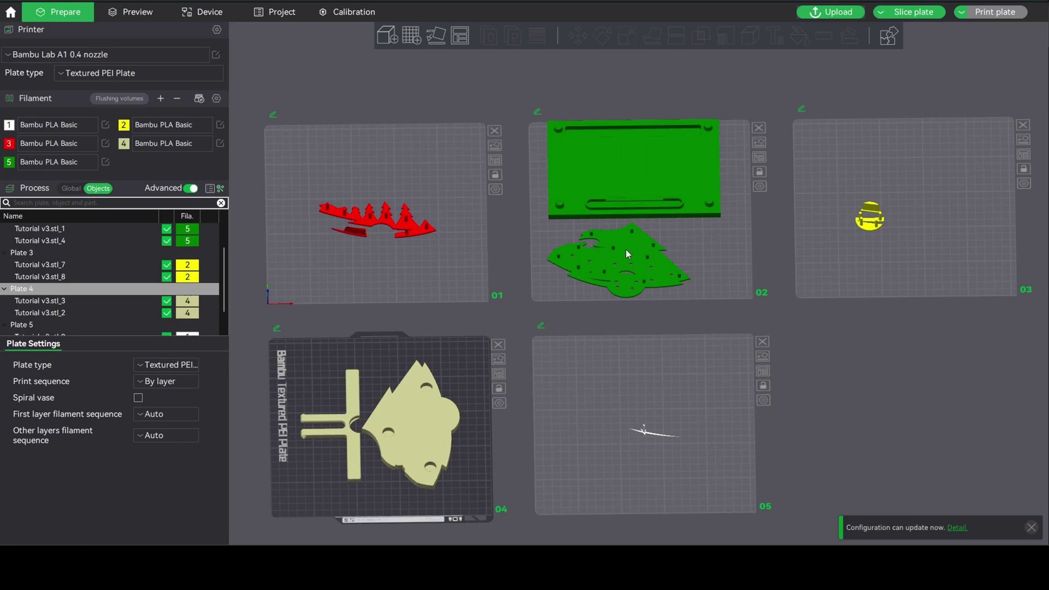
right_drag(602, 354, 604, 316)
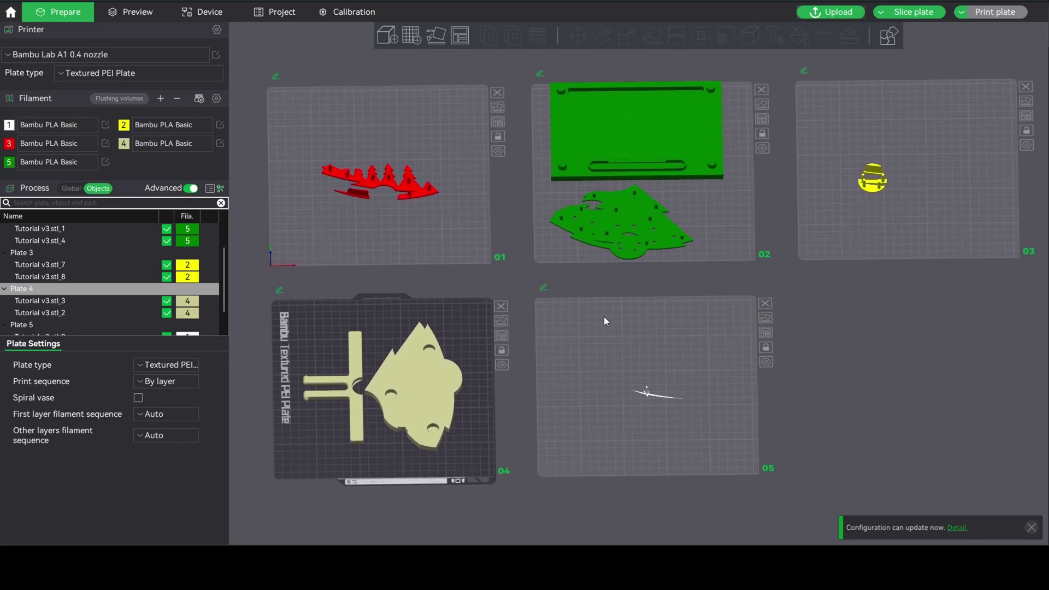
drag(604, 316, 602, 316)
mouse_move(603, 316)
right_down()
mouse_move(569, 317)
mouse_move(584, 319)
right_up()
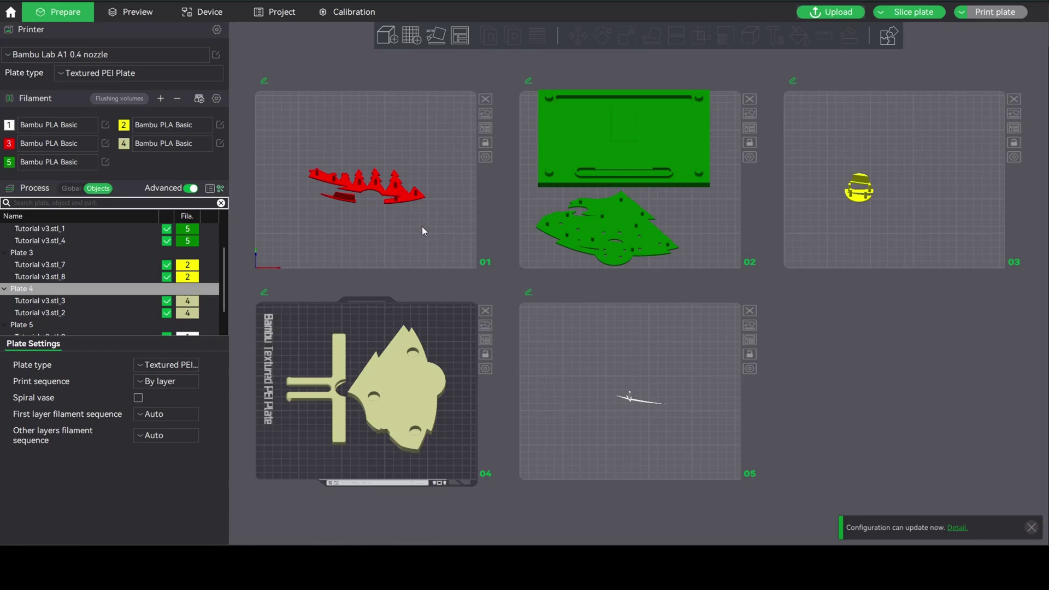
middle_drag(434, 231, 467, 222)
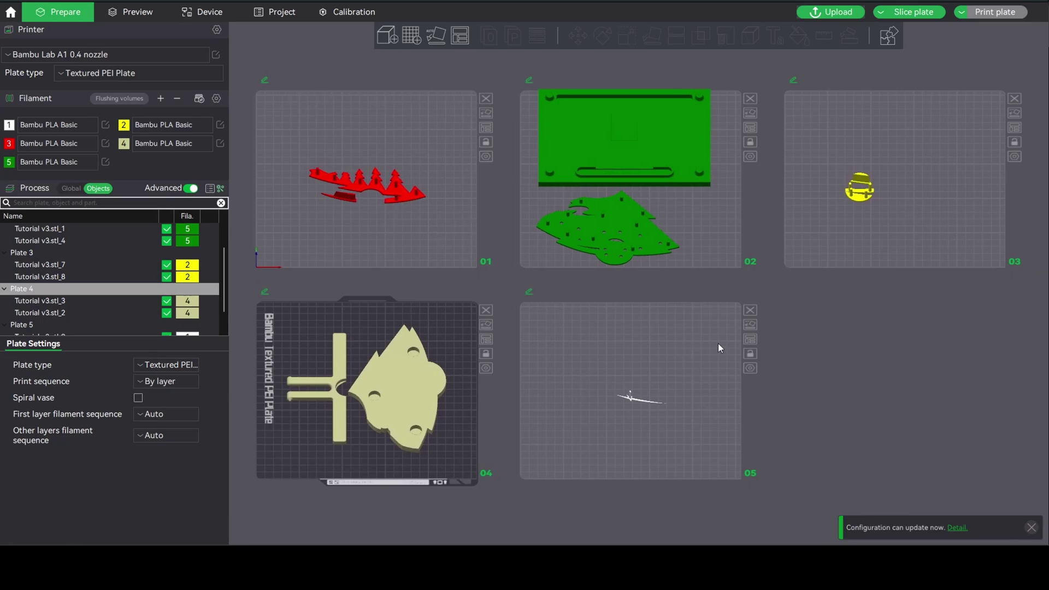
drag(639, 287, 624, 307)
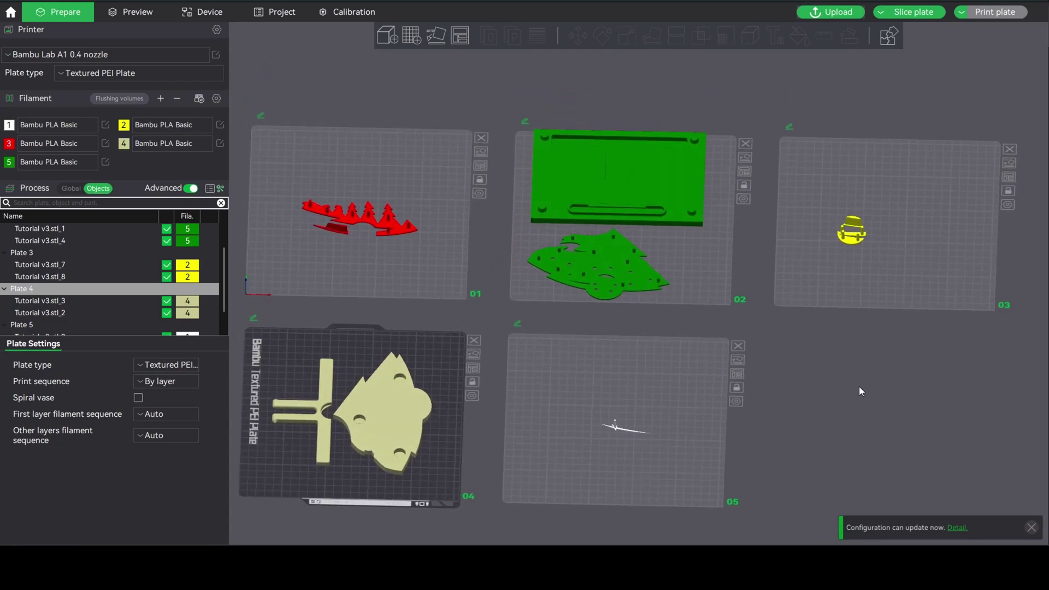
right_drag(860, 386, 876, 342)
drag(876, 337, 874, 327)
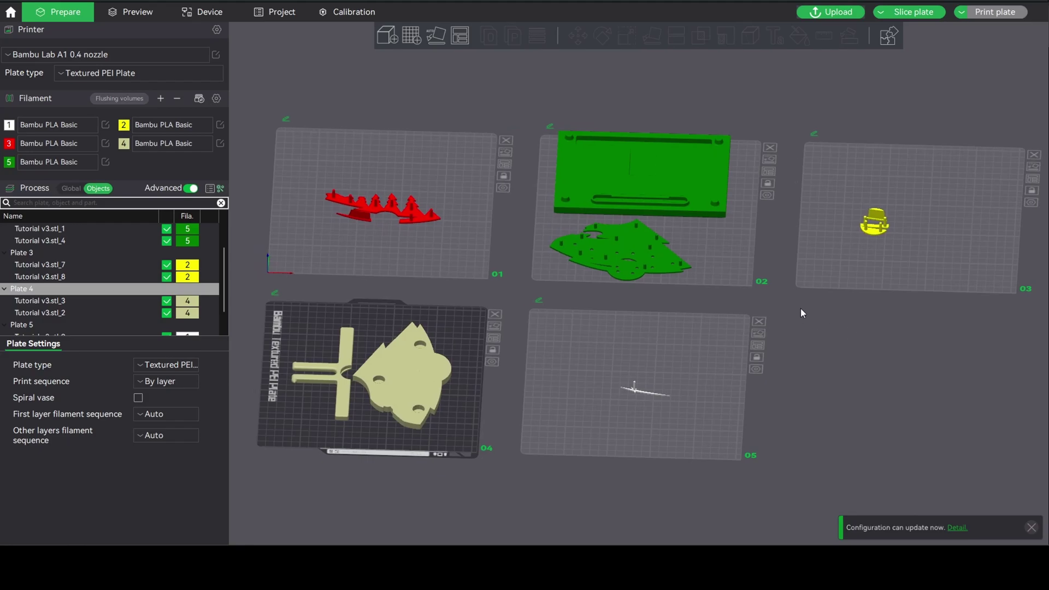
right_drag(801, 309, 806, 310)
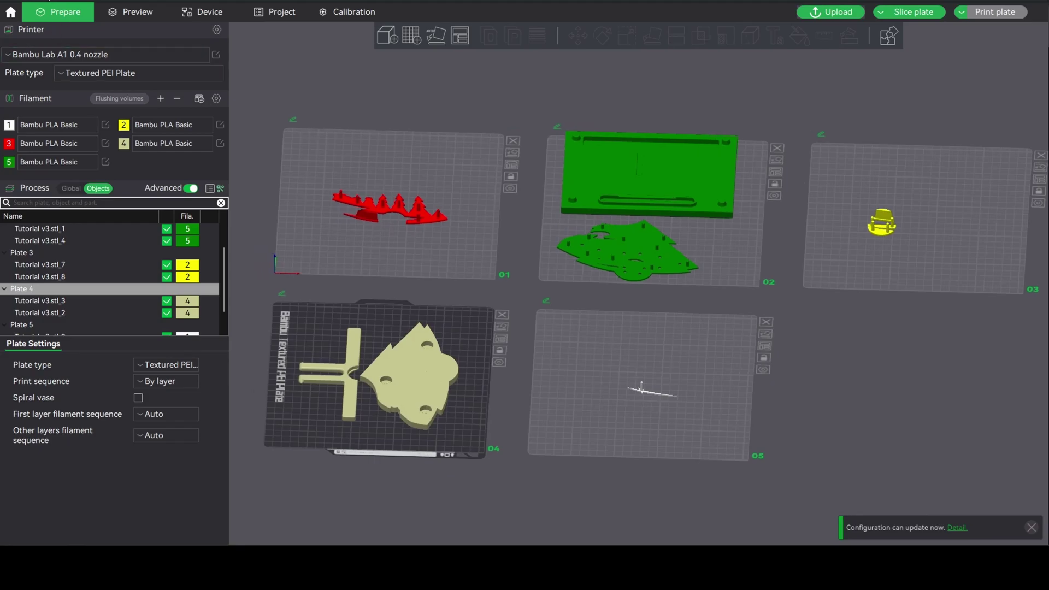
click(47, 0)
click(9, 0)
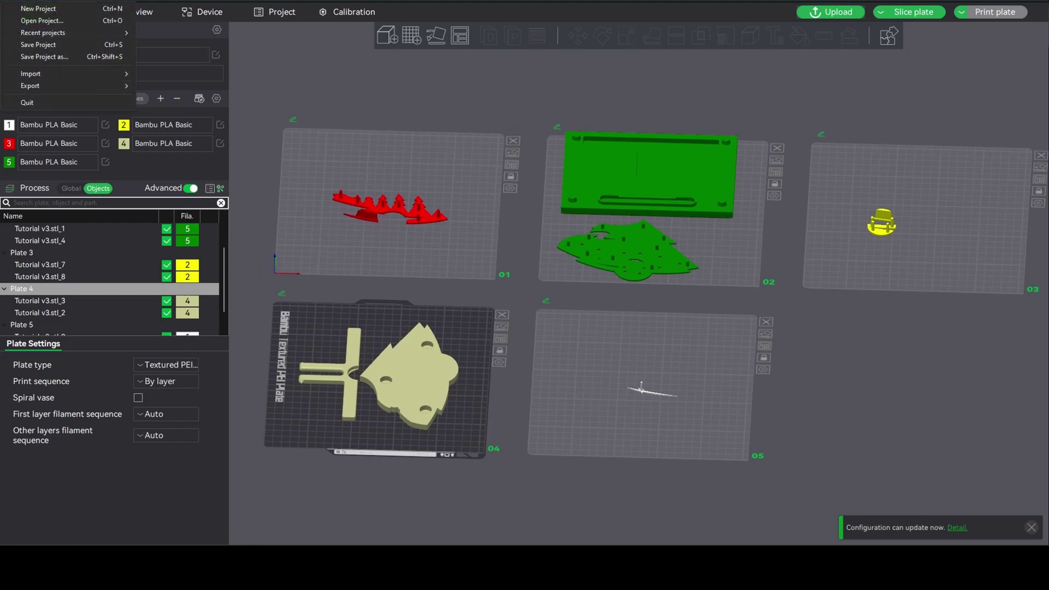
click(46, 56)
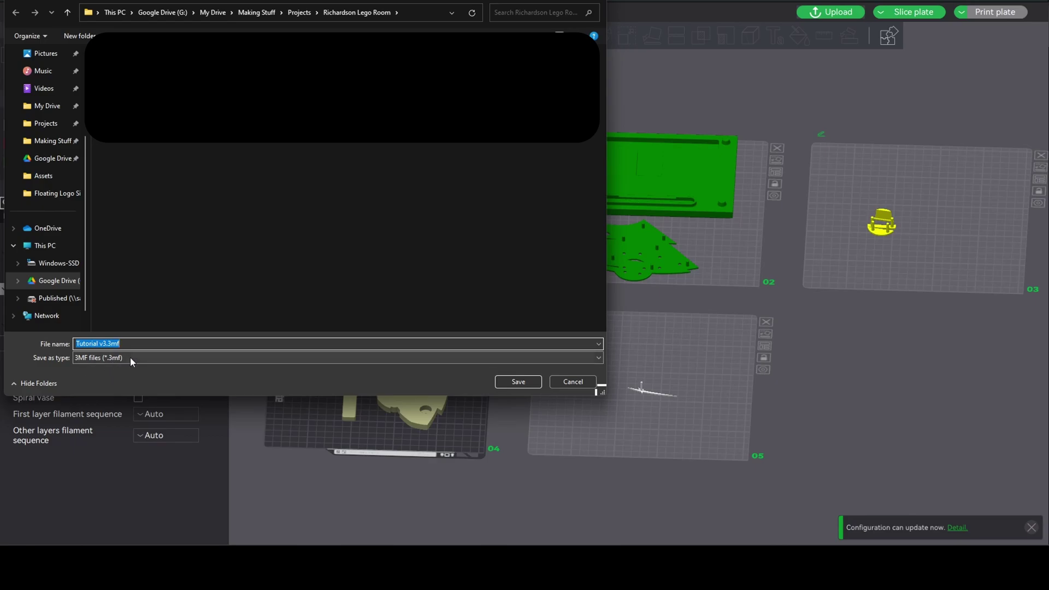
click(569, 382)
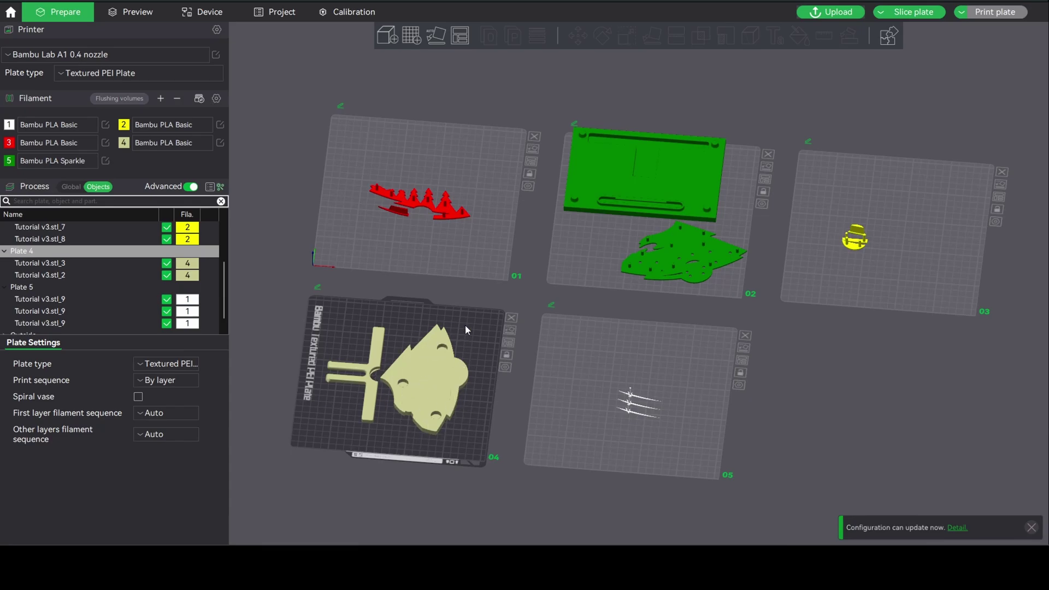
Set the bottom shell layers to 5 for the beige logo backing, Tutorial v3.stl_3, on plate 4 as an object-specific strength setting.
click(445, 387)
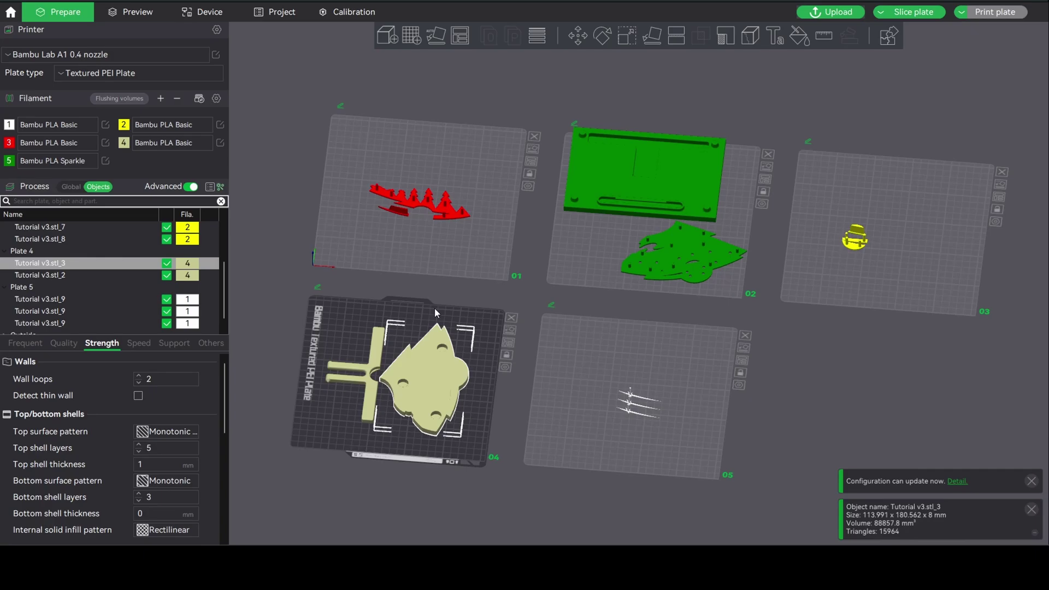
click(96, 189)
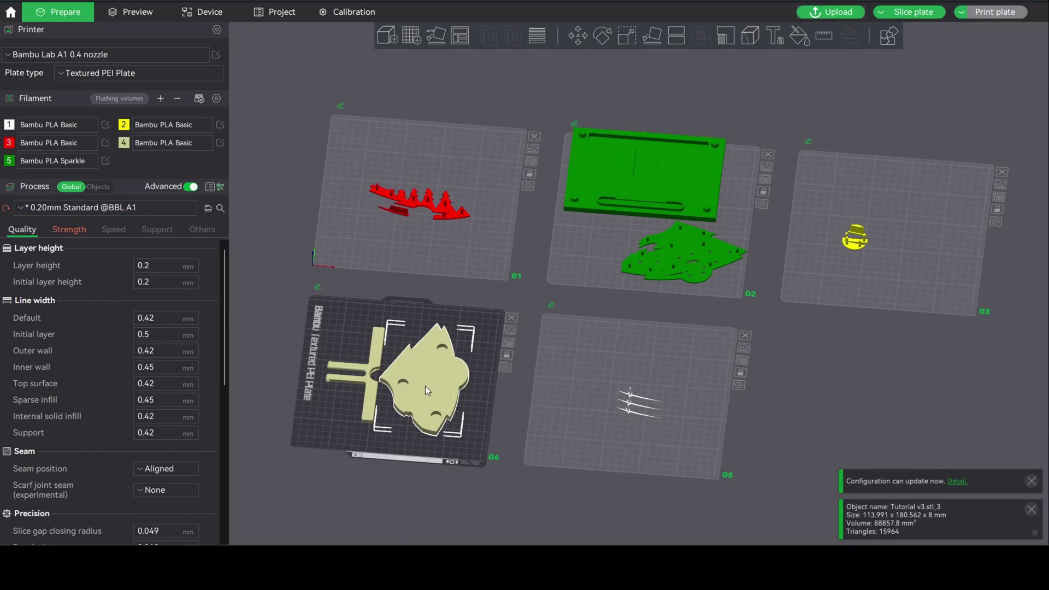
click(97, 190)
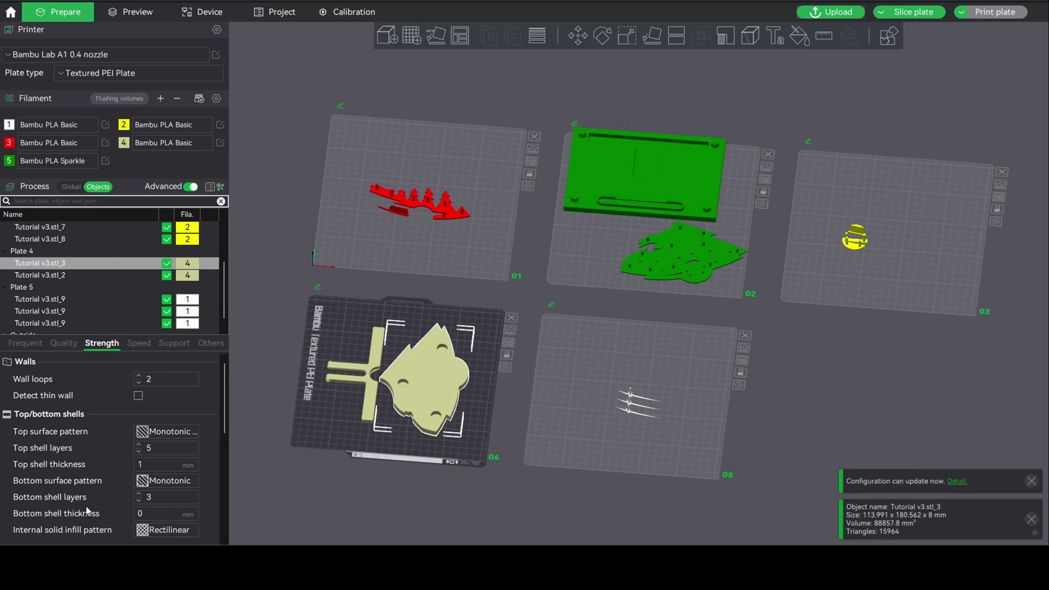
scroll(84, 470, down, 1)
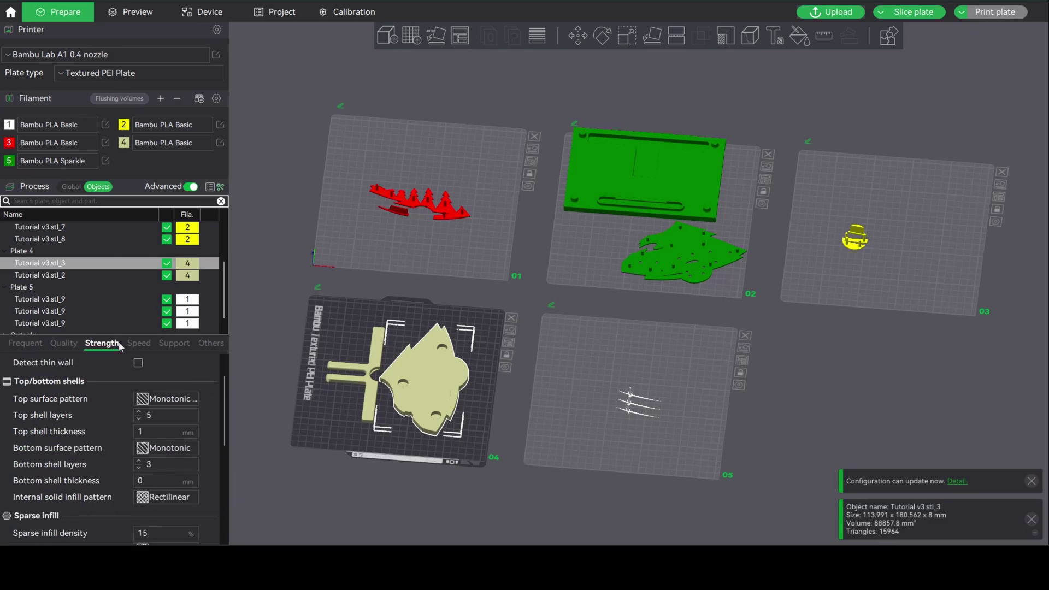
scroll(75, 415, down, 1)
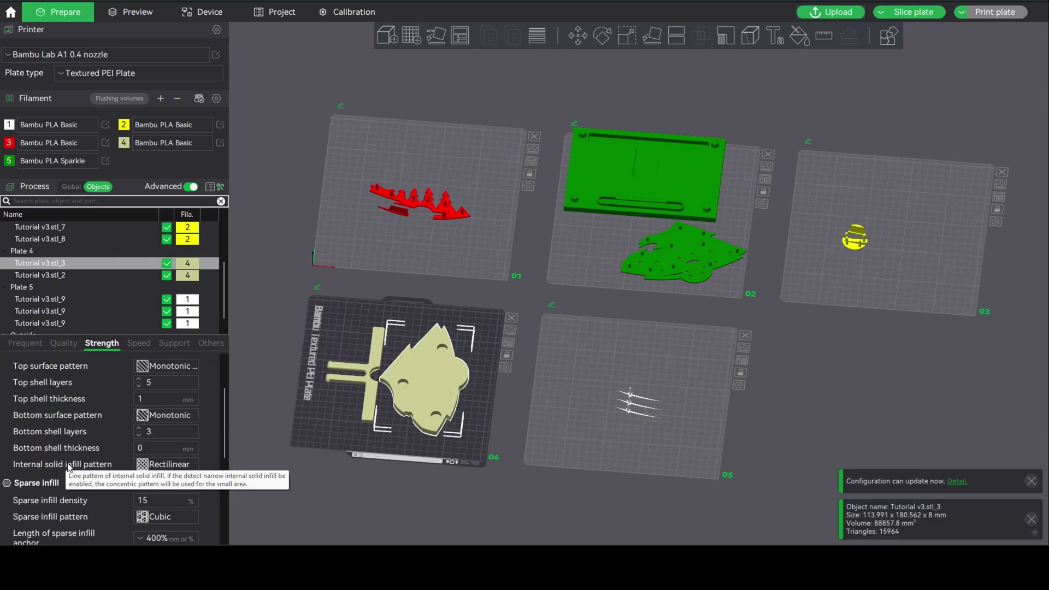
click(140, 429)
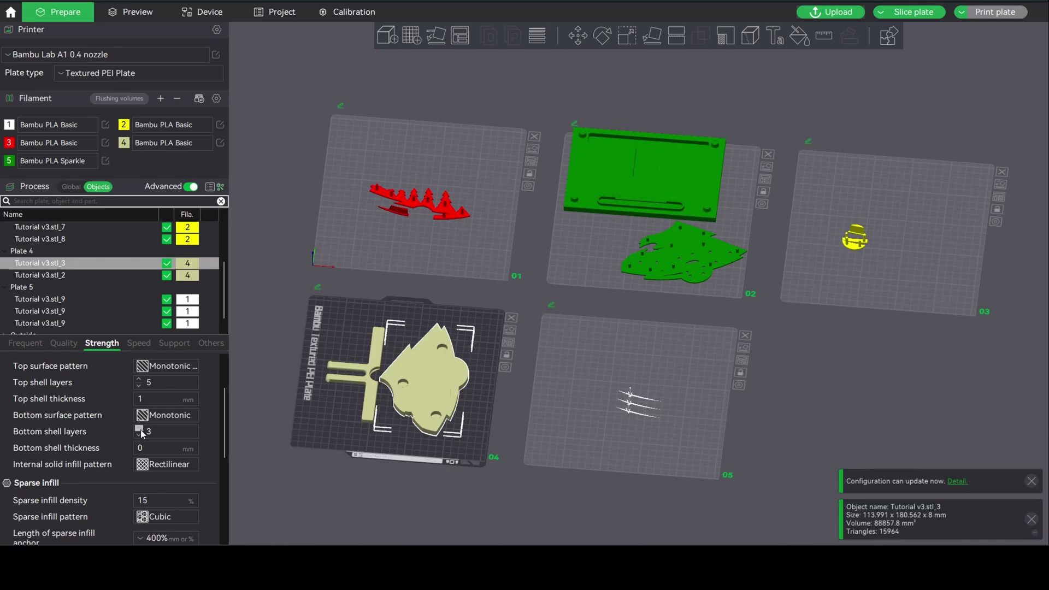
click(140, 430)
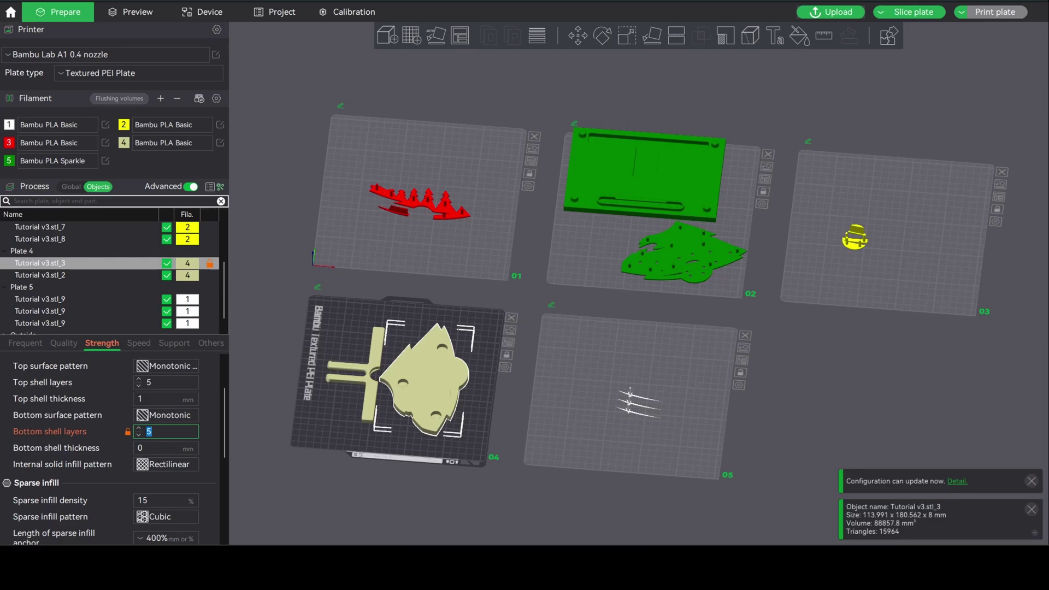
mouse_move(786, 442)
mouse_down()
mouse_move(791, 410)
mouse_move(795, 428)
mouse_move(785, 429)
mouse_up()
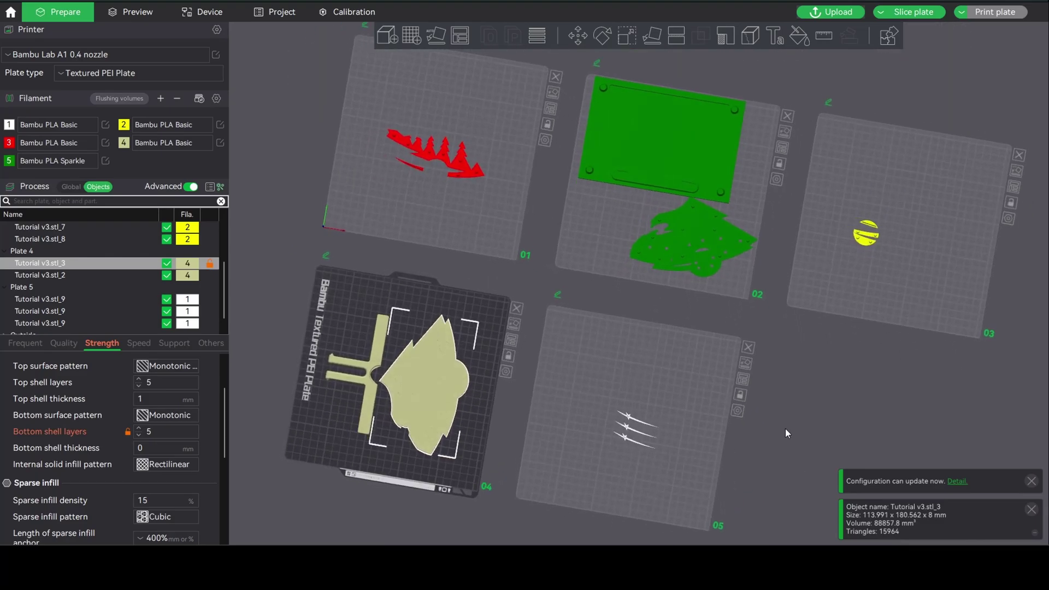